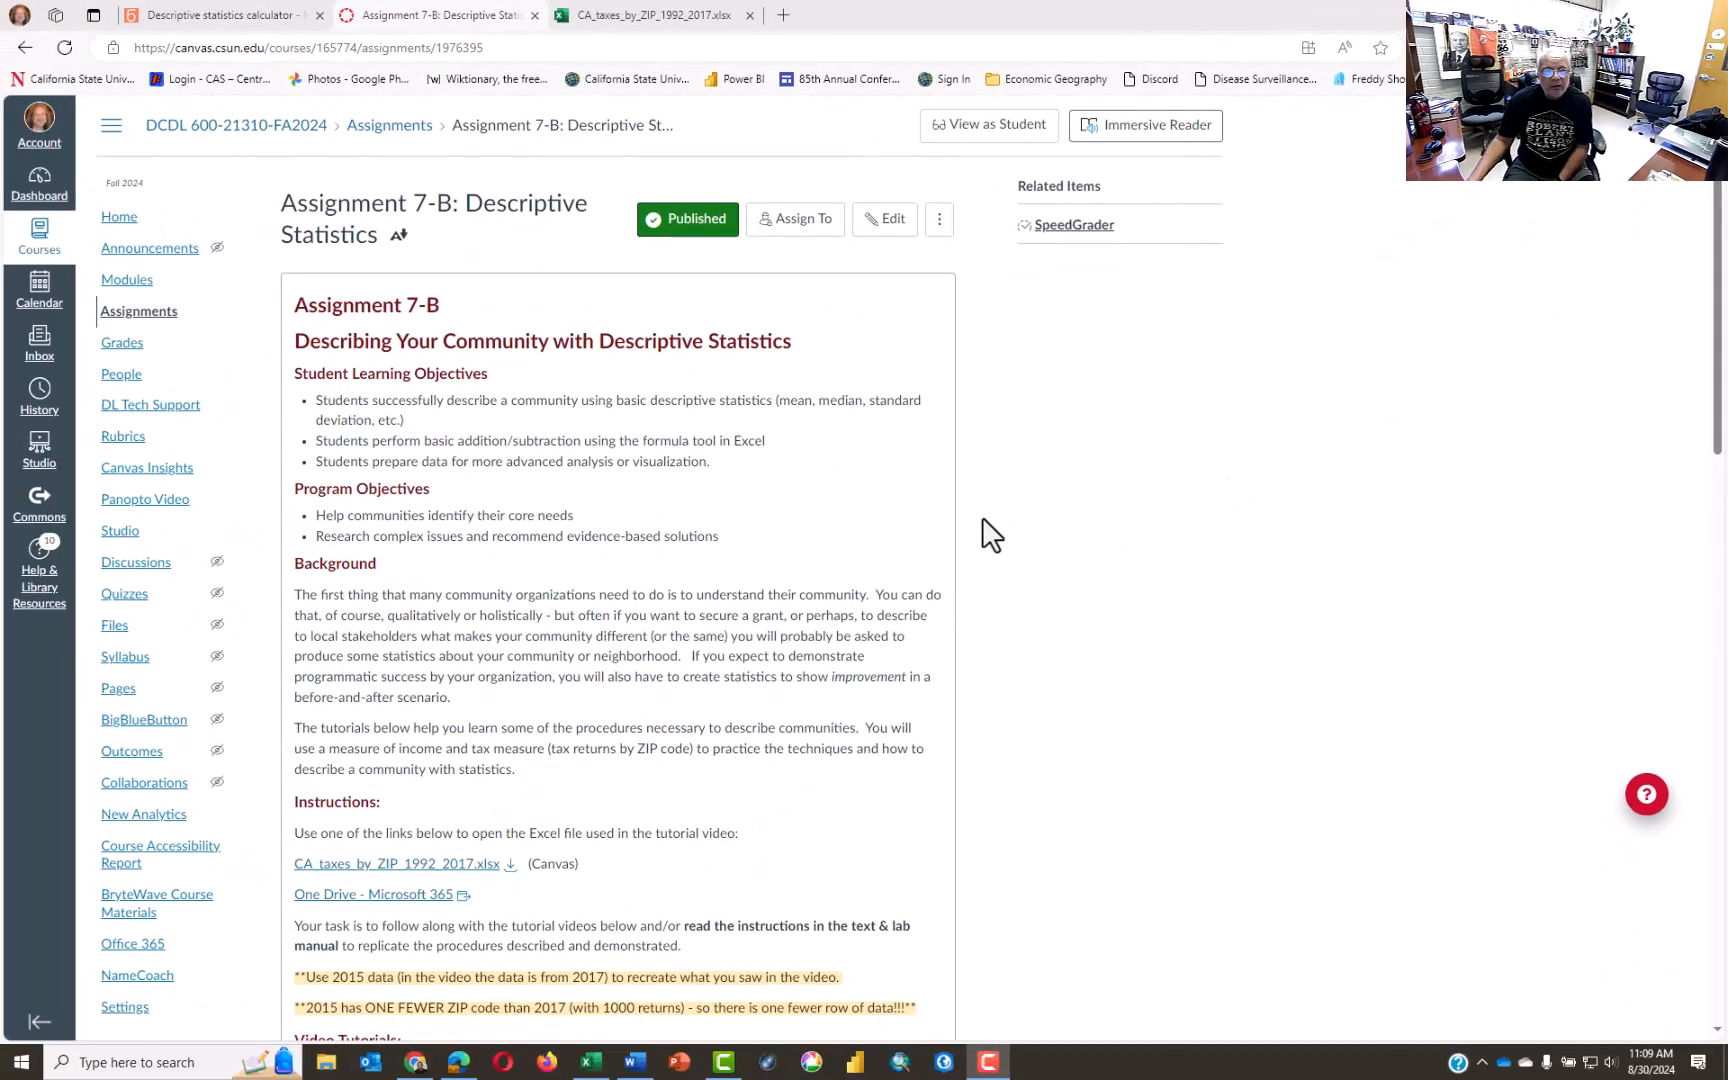
# Step: Review the Assignment 7-B instructions, from the background through the data-year notes, video tutorials and credit requirements
pyautogui.scroll(-4, 988, 536)
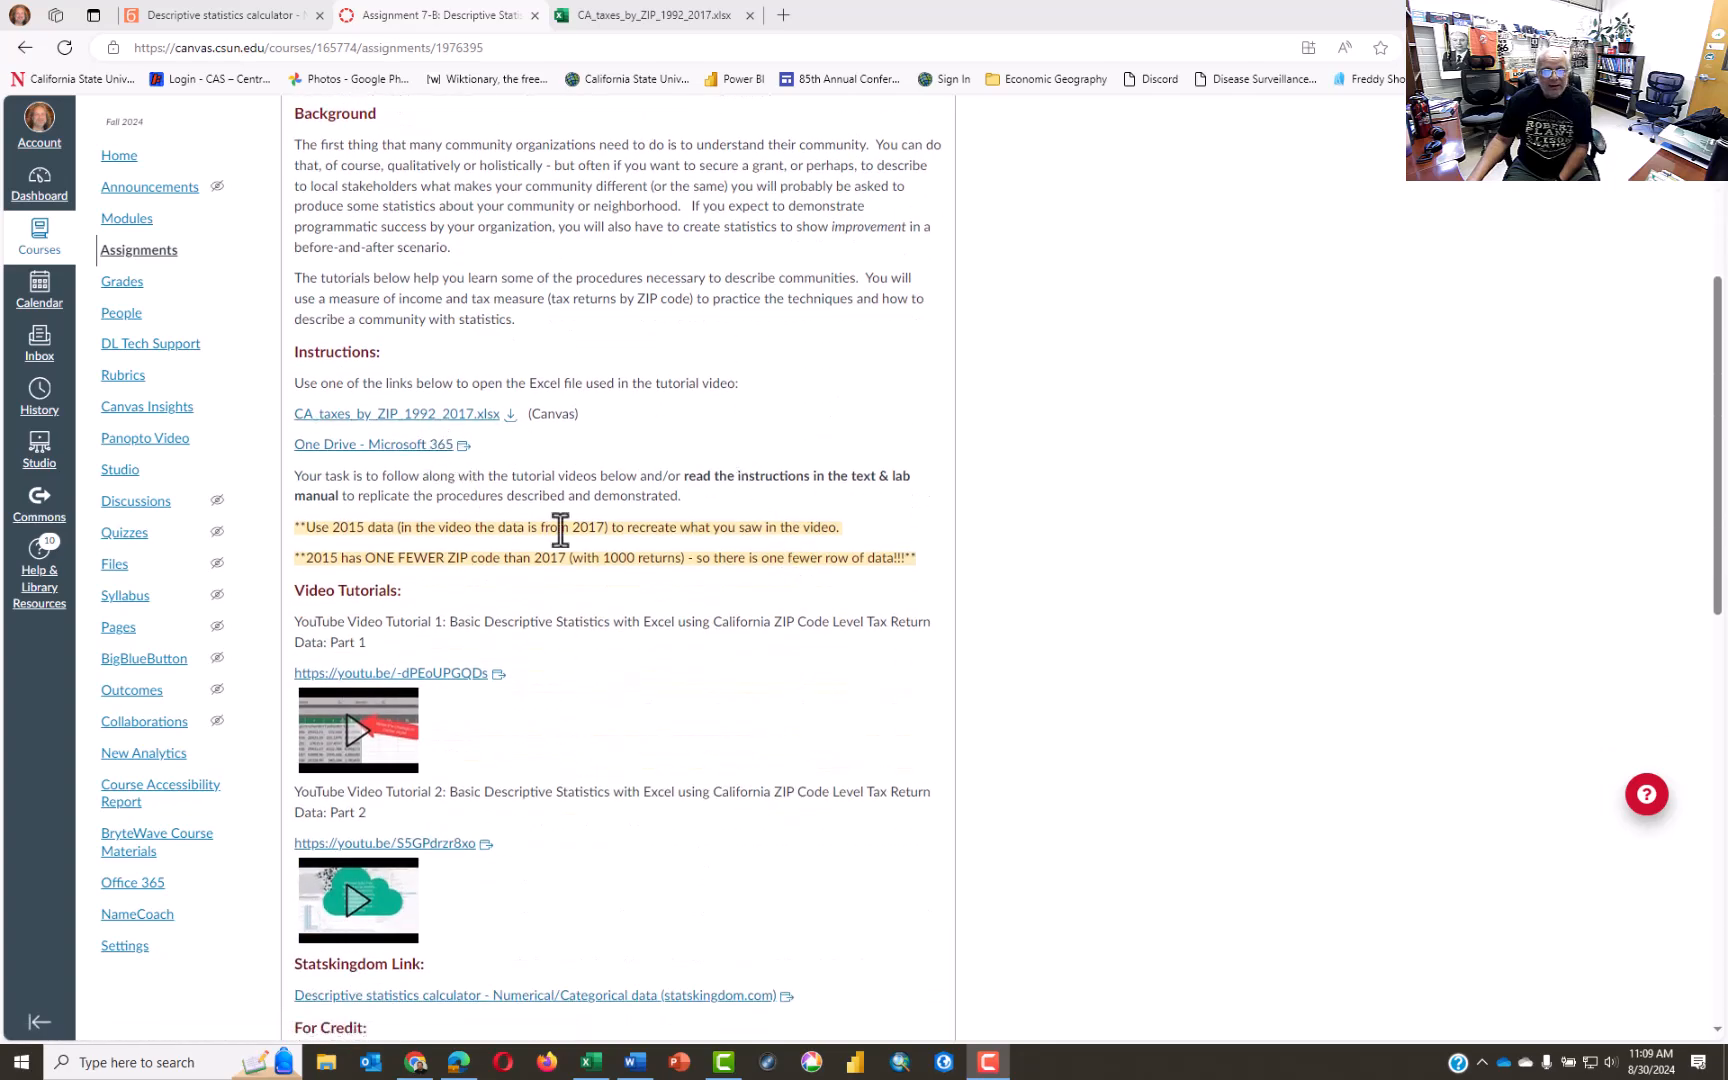
pyautogui.scroll(-1, 560, 530)
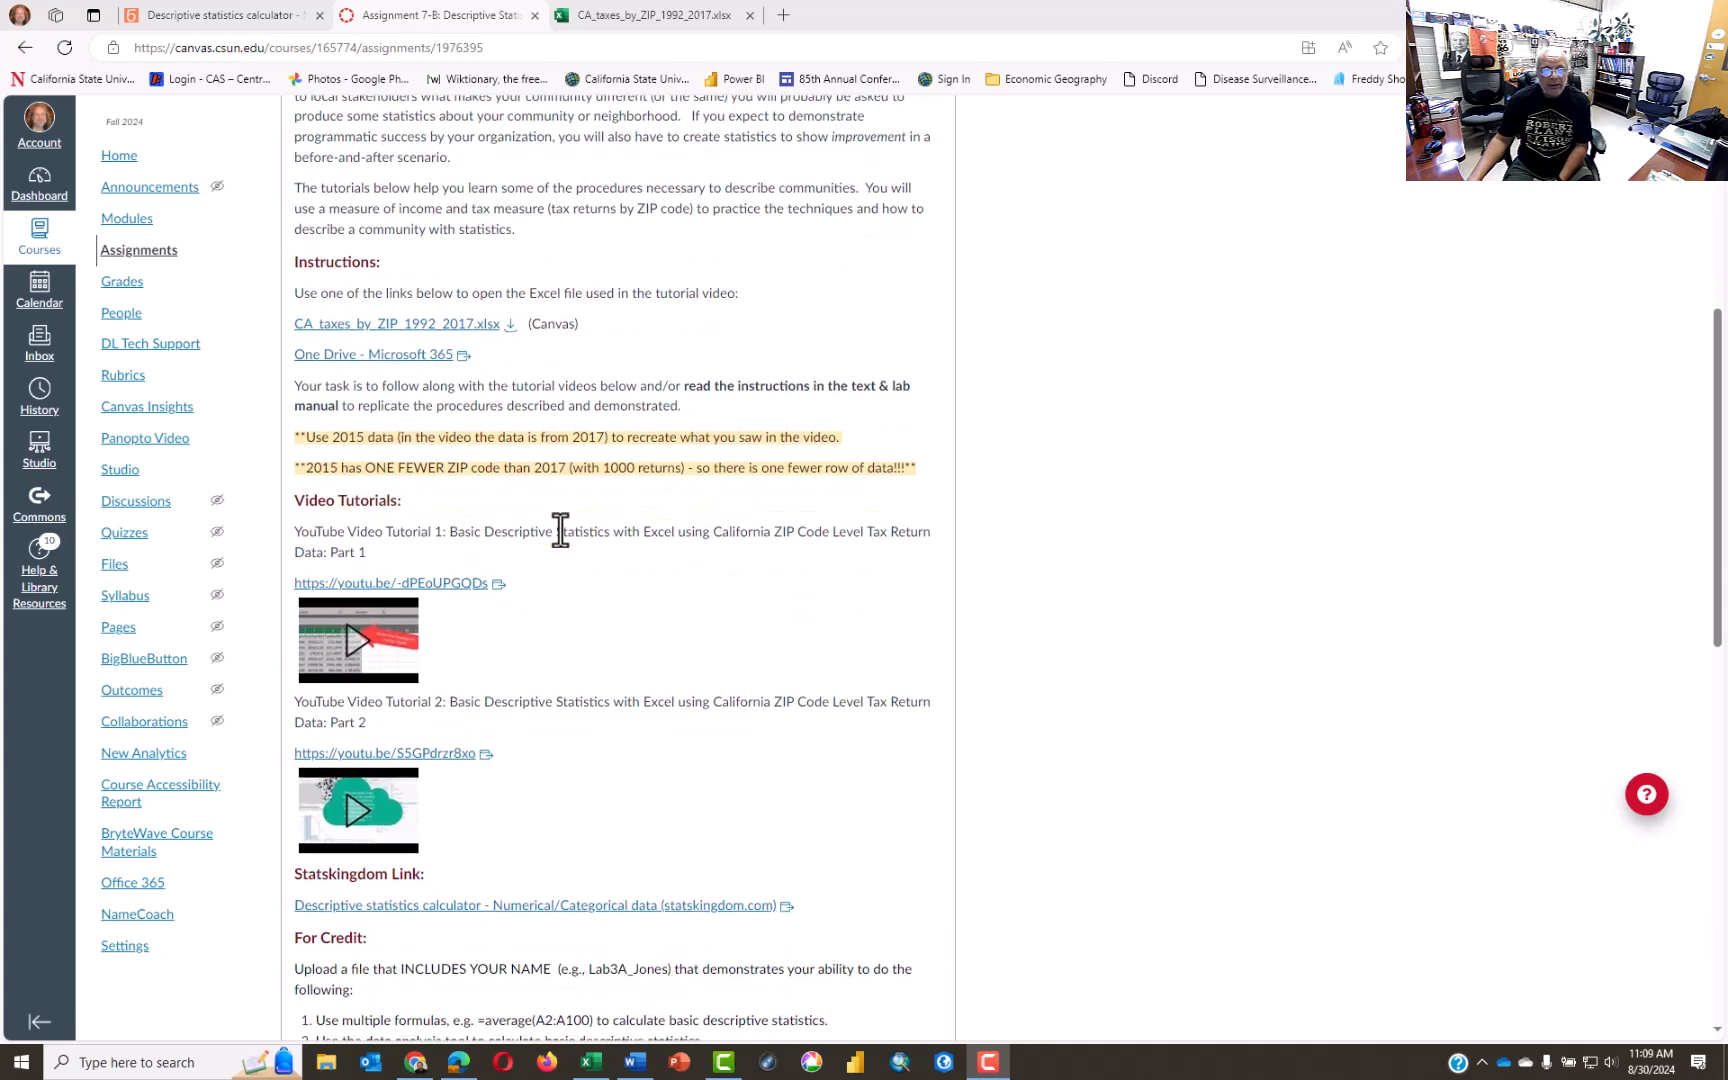
pyautogui.scroll(-3, 560, 530)
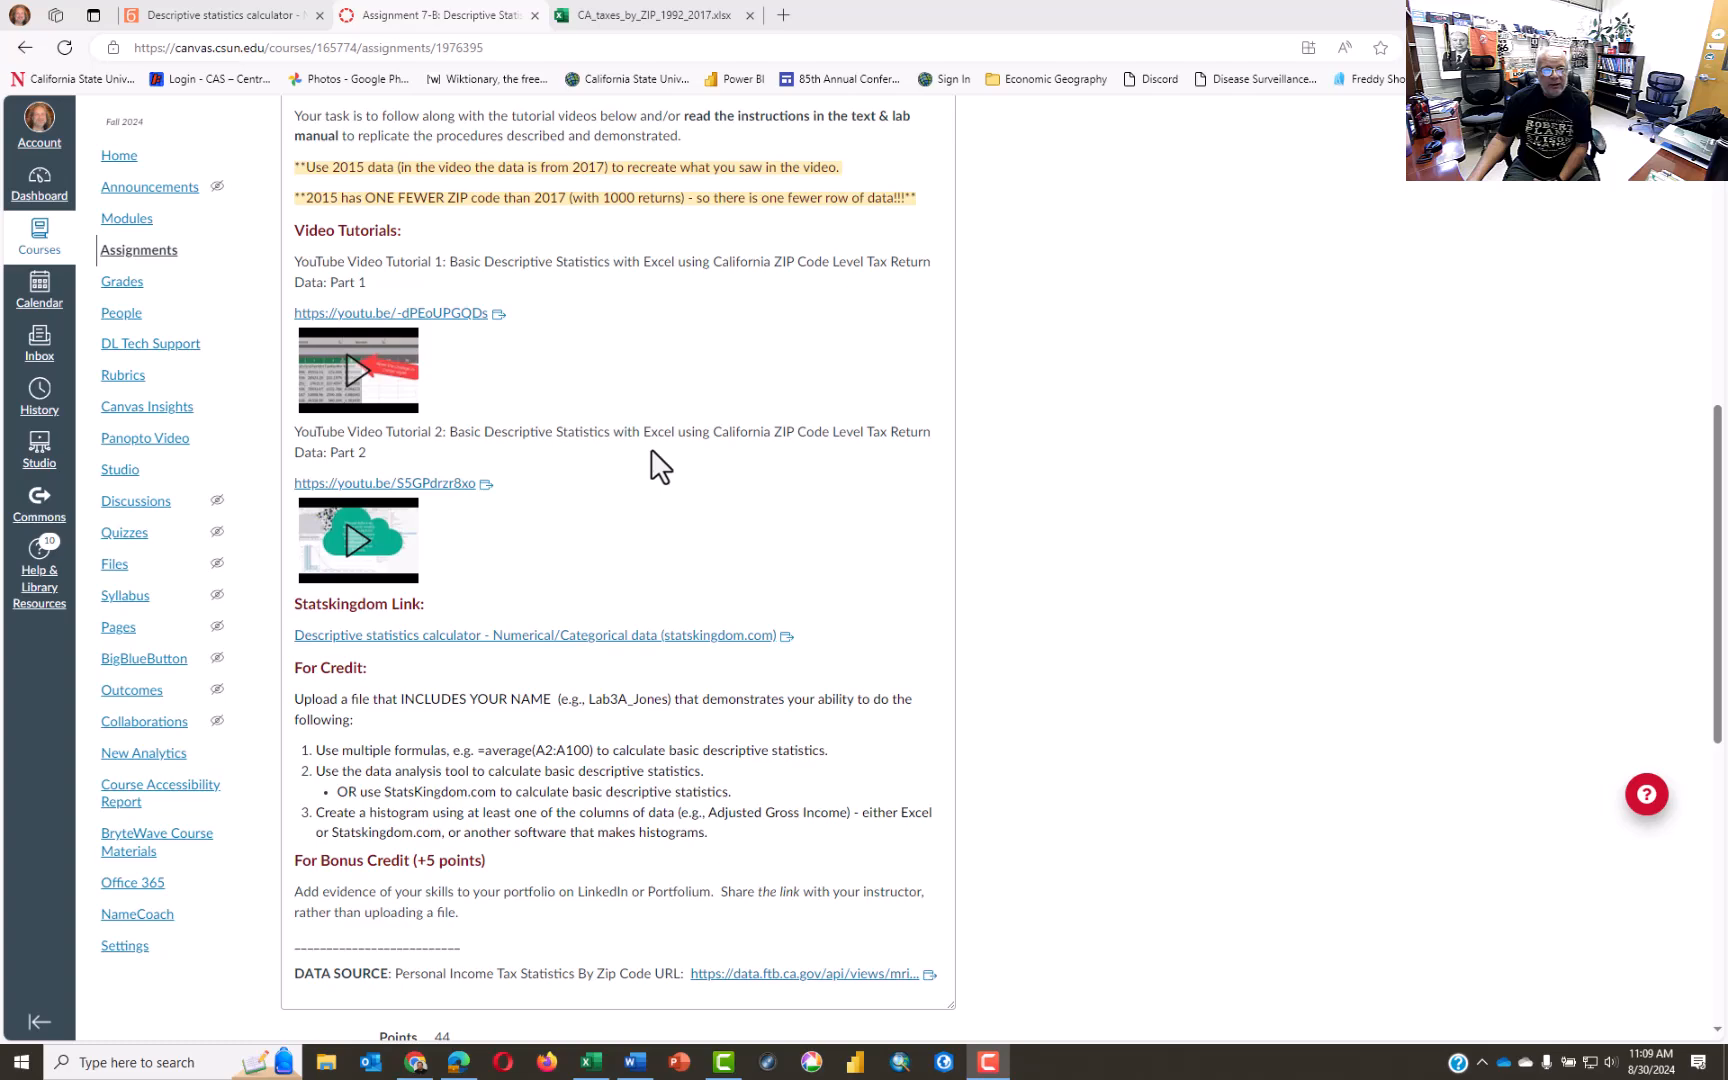
pyautogui.scroll(2, 660, 467)
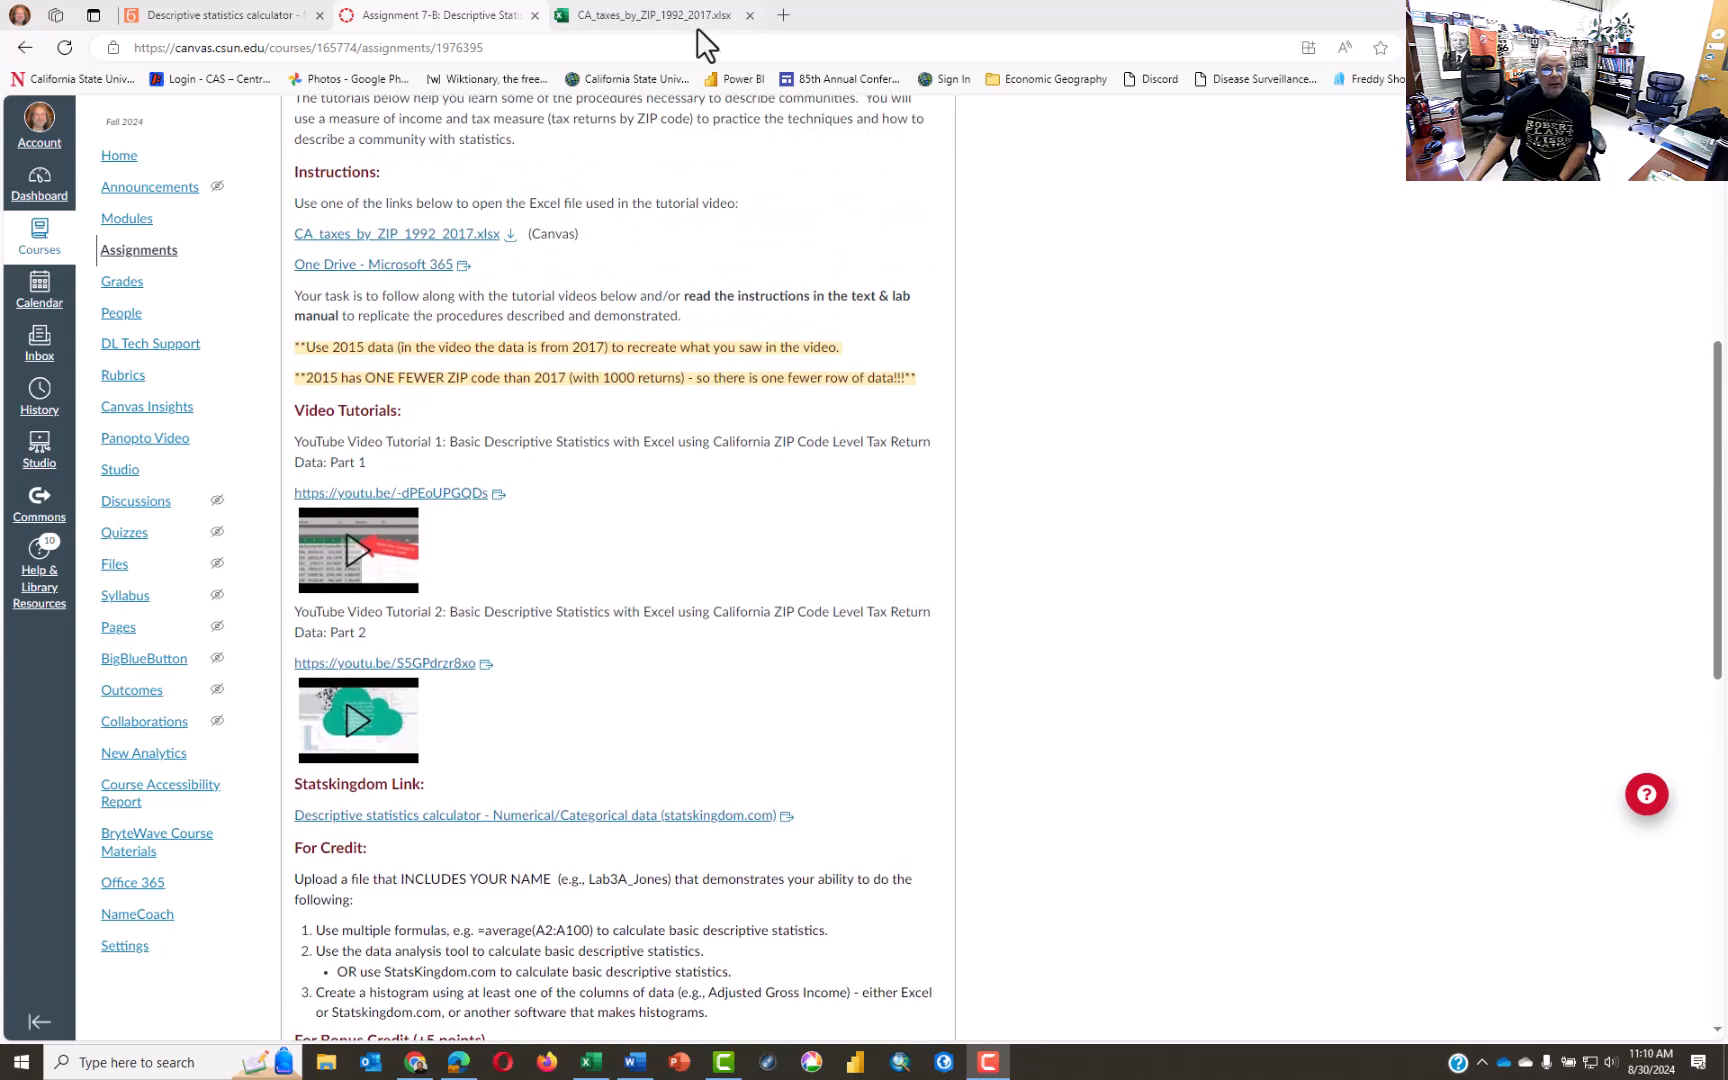
# Step: Switch to the CA_taxes_by_ZIP_1992_2017.xlsx workbook and select all filtered Returns values to check their count
pyautogui.click(667, 20)
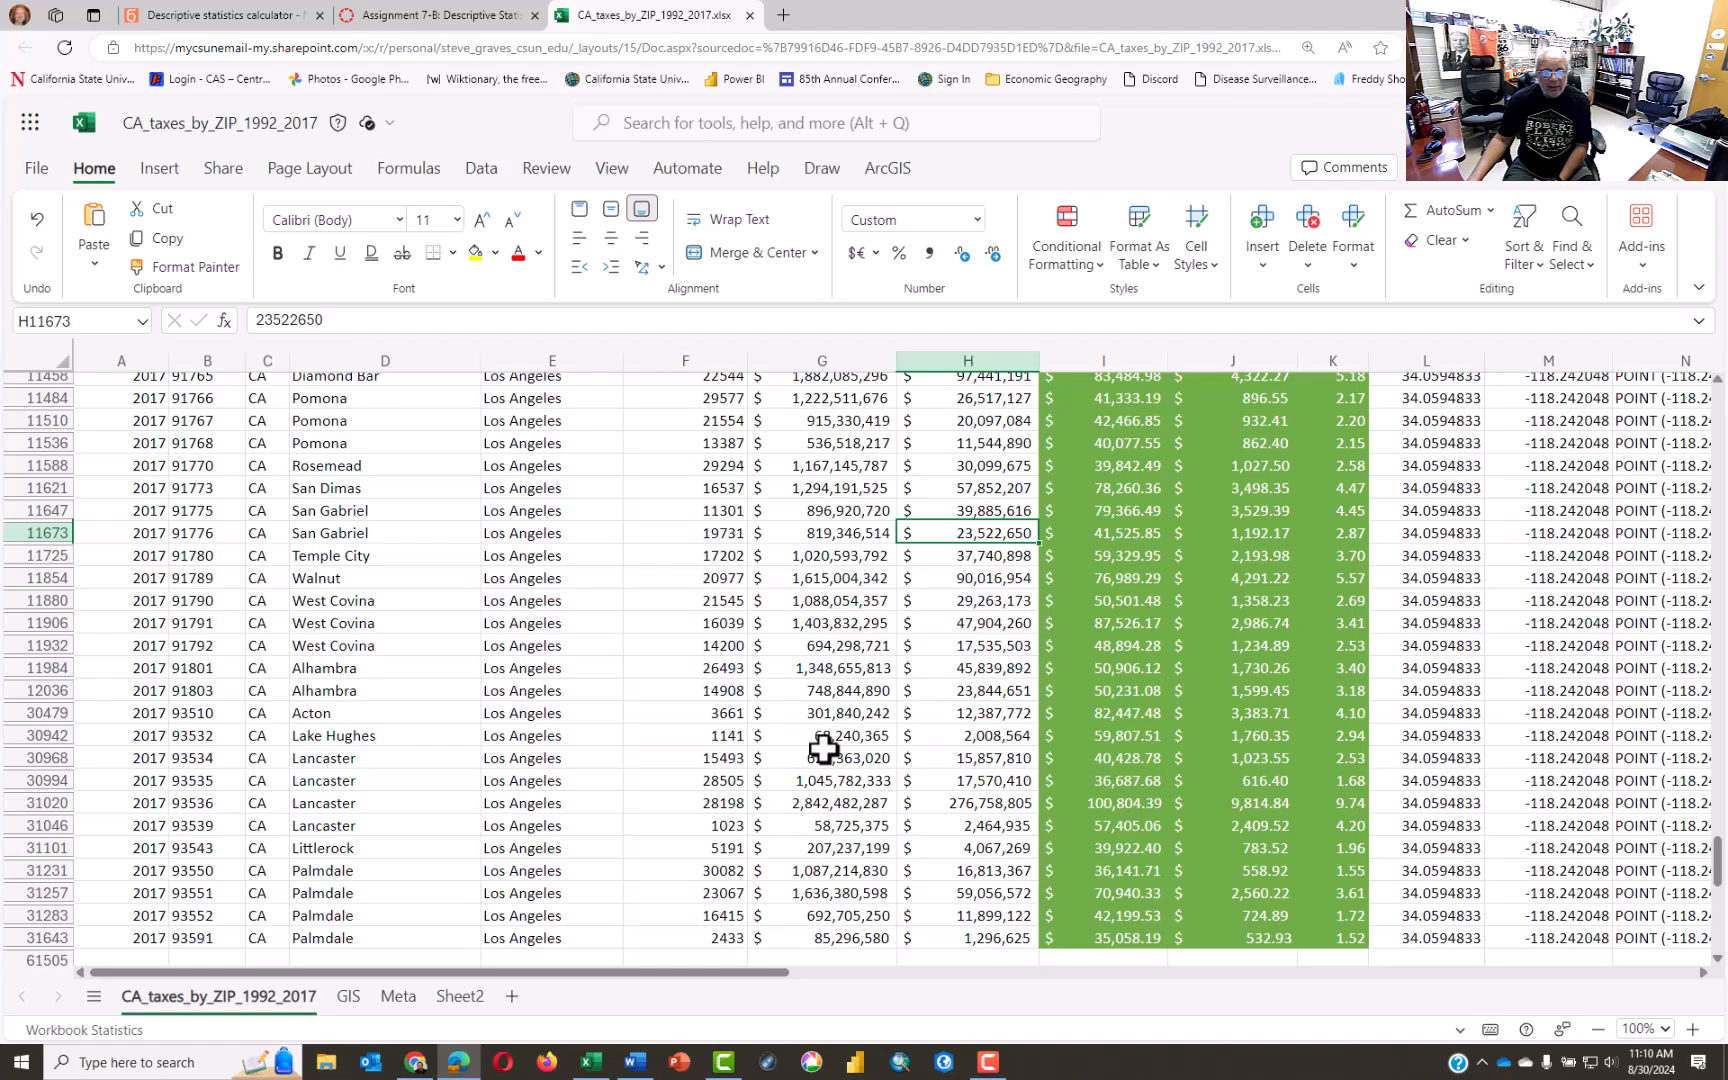
pyautogui.scroll(20, 823, 748)
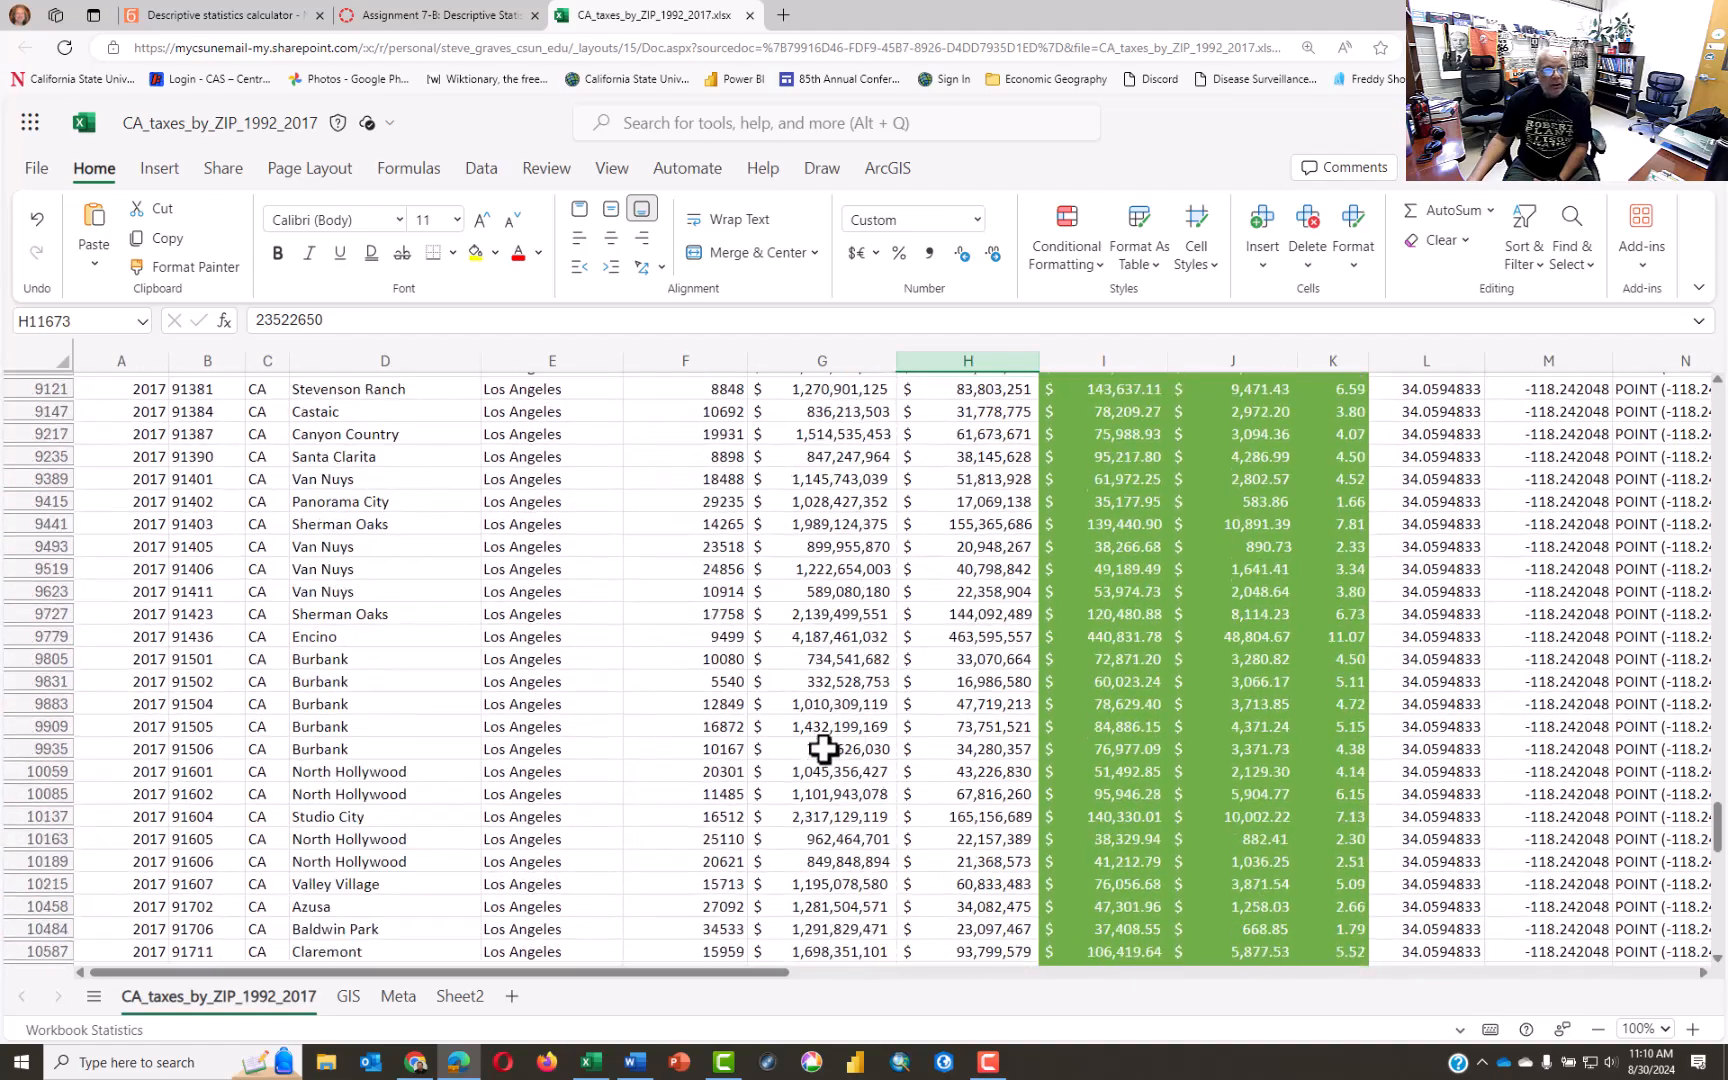
pyautogui.scroll(20, 823, 748)
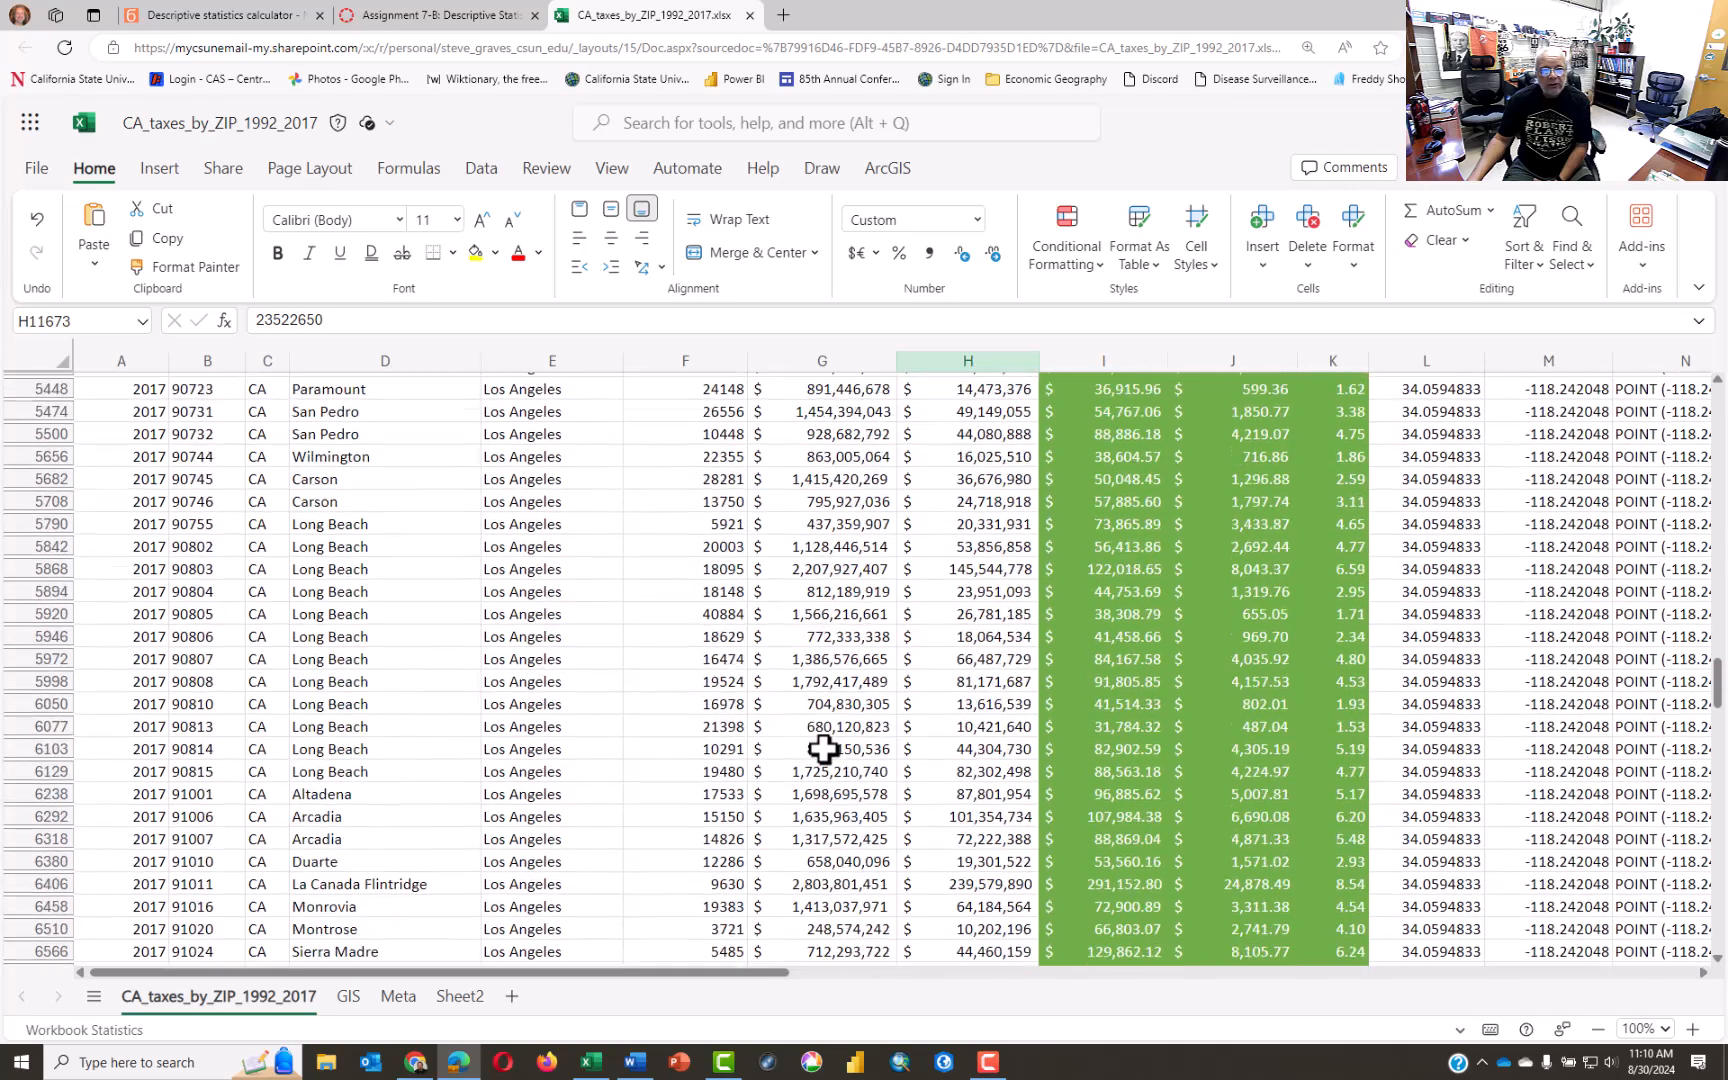
pyautogui.click(825, 645)
pyautogui.hotkey('ctrl', 'Up')
pyautogui.press('Down')
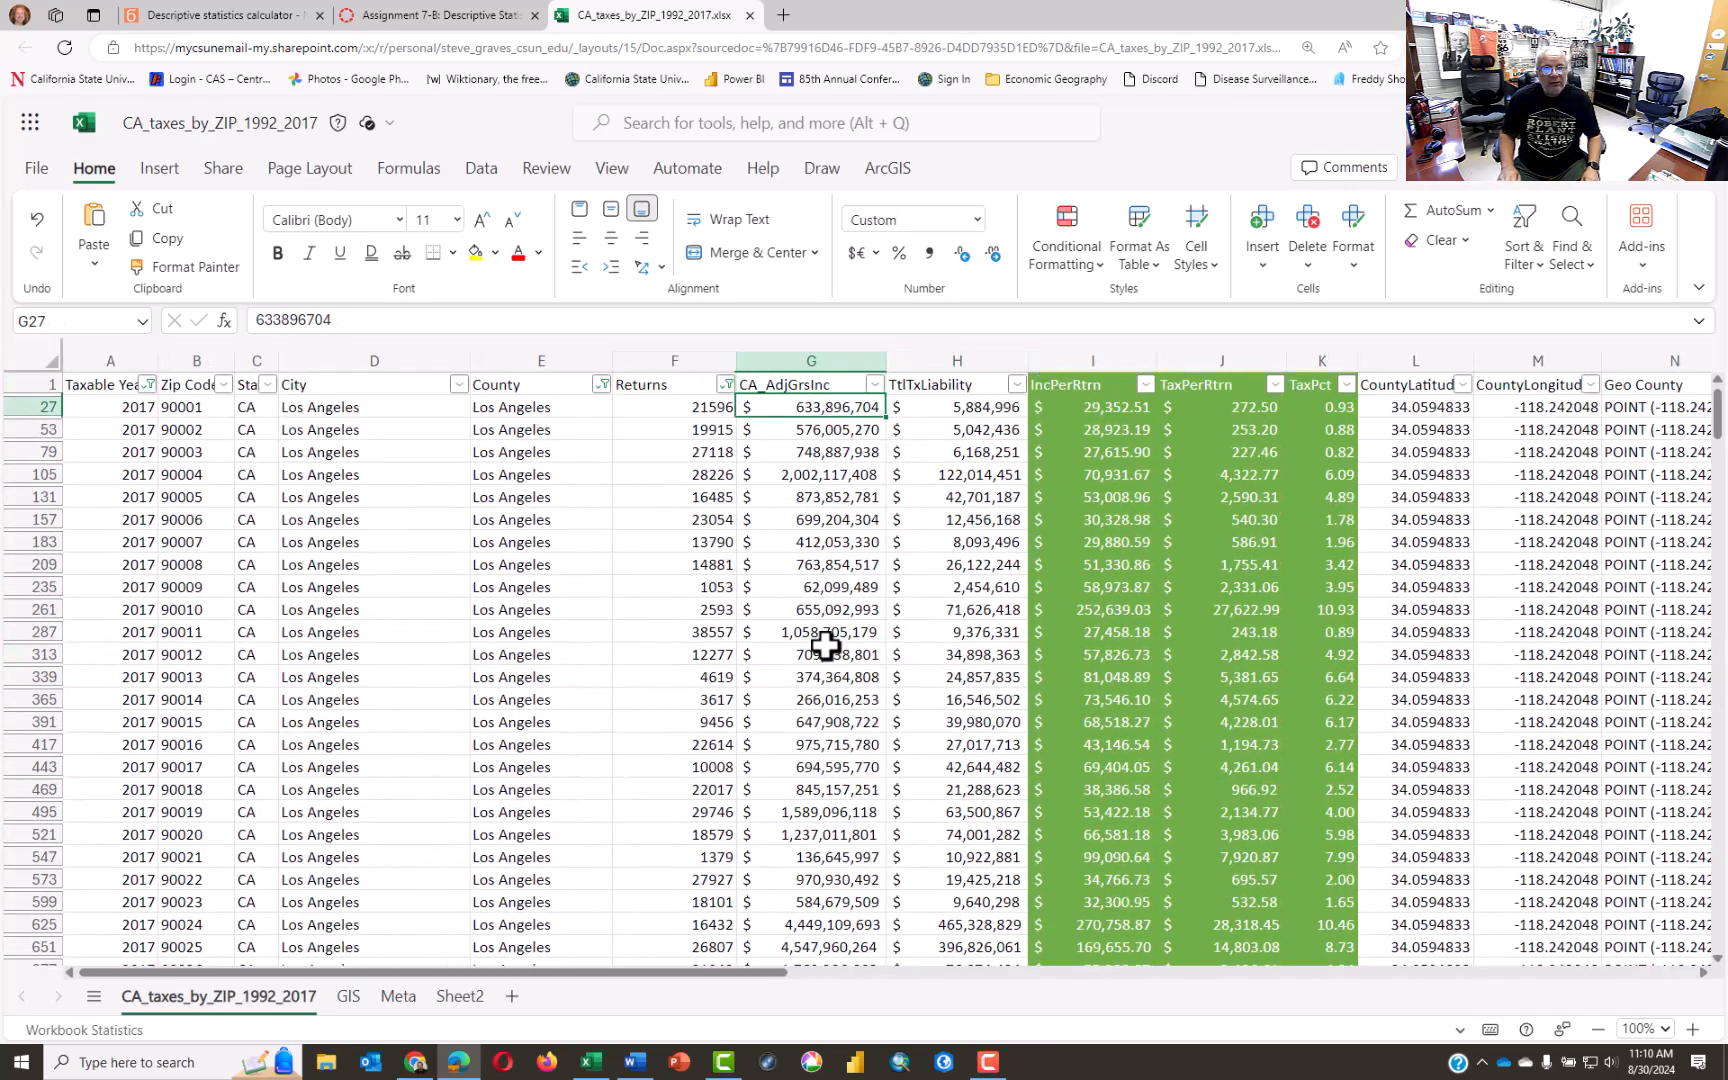
pyautogui.press('Left')
pyautogui.hotkey('ctrl', 'shift', 'Down')
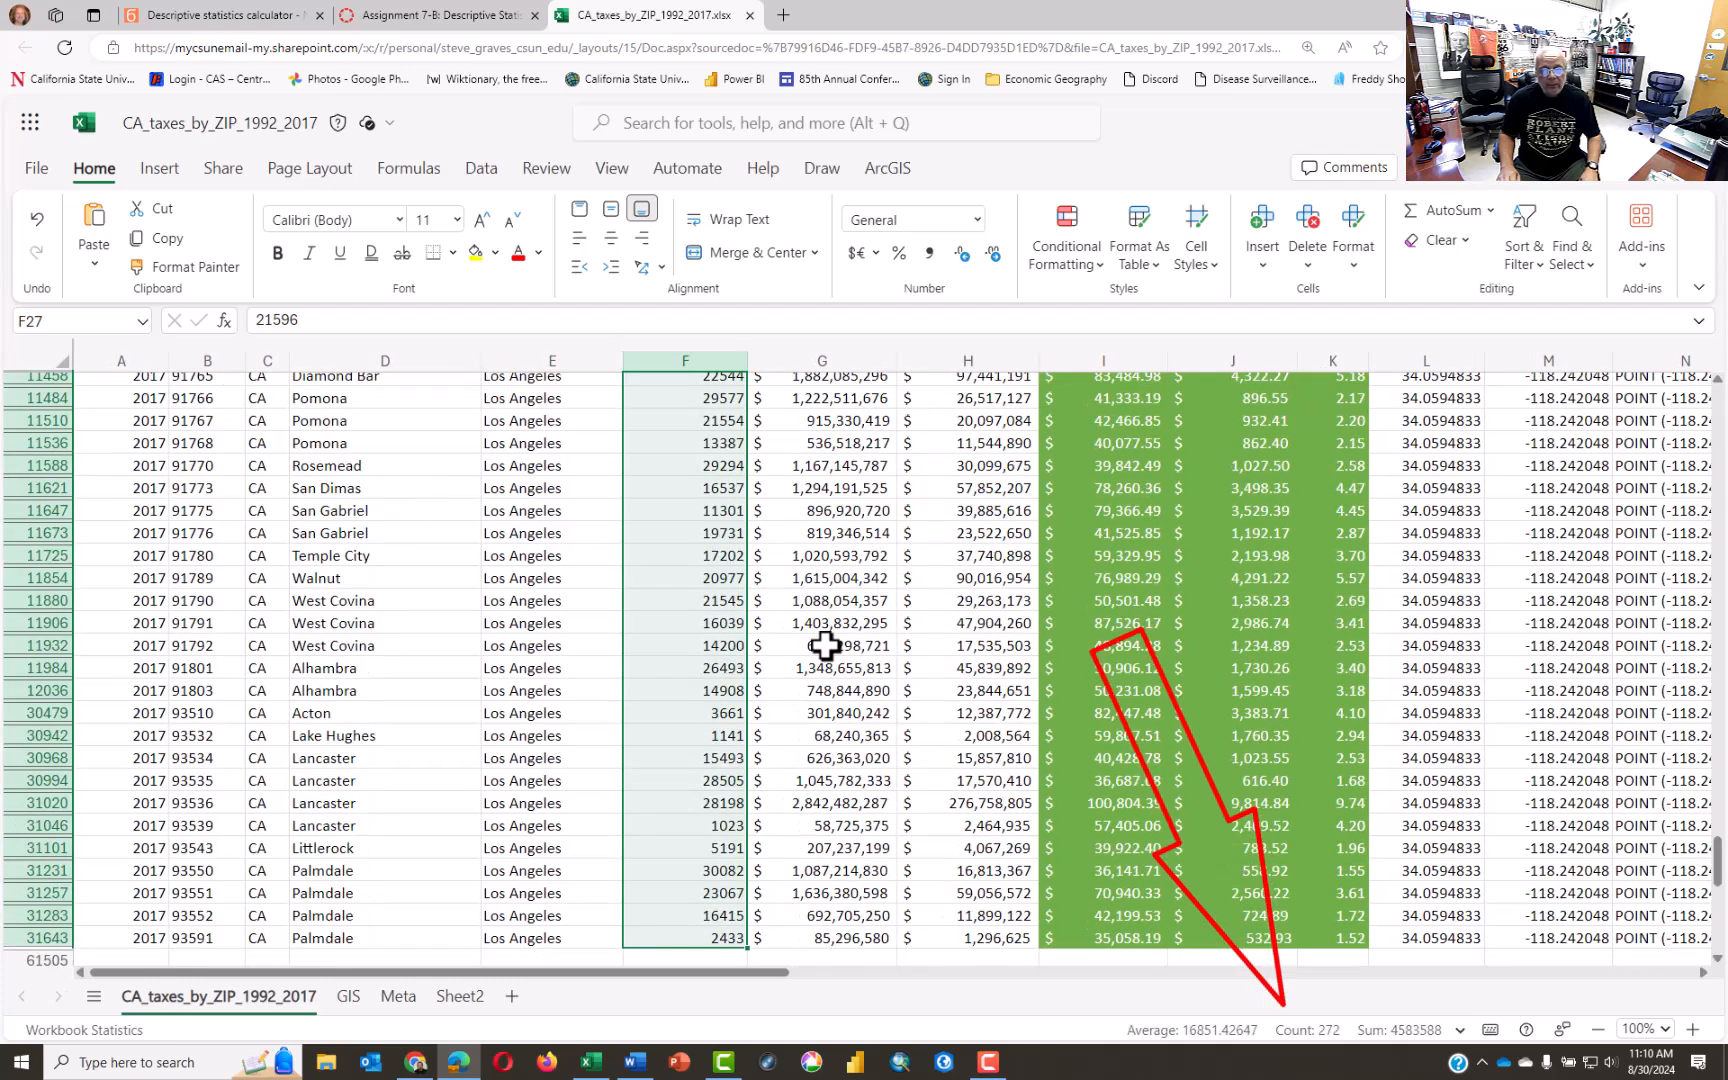
pyautogui.press('Up')
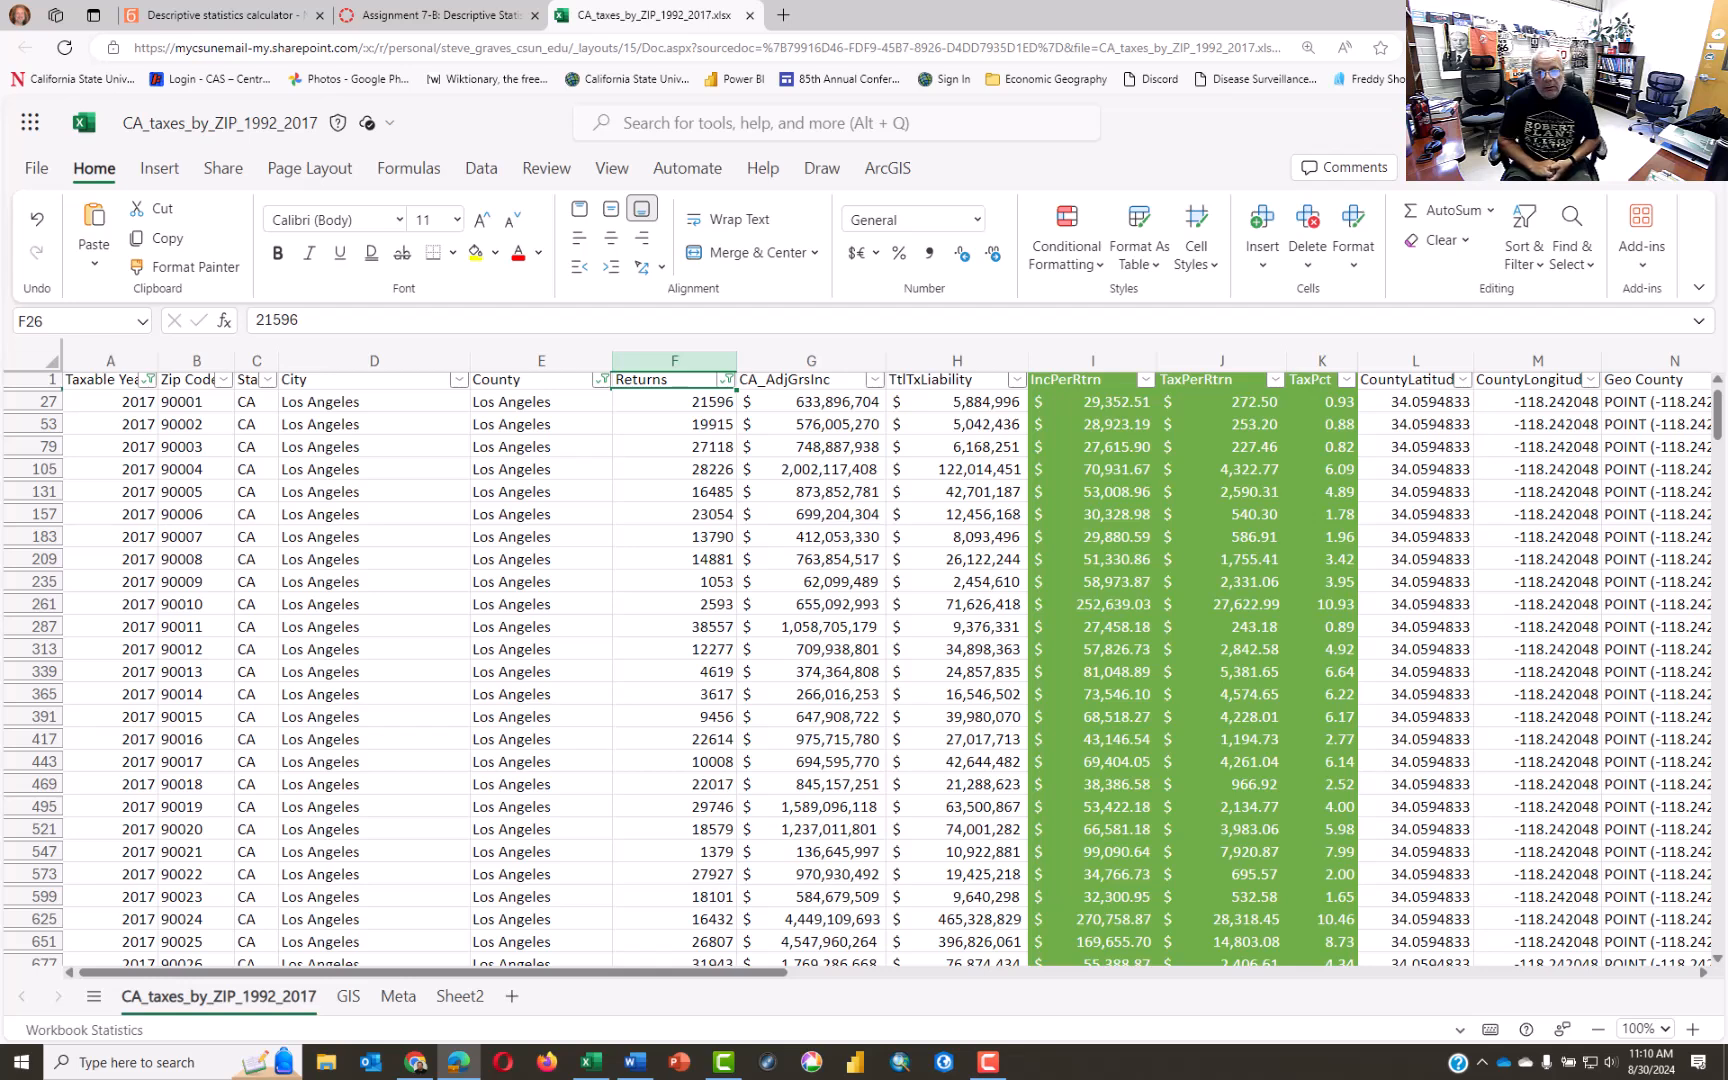
# Step: Highlight the Returns through TaxPct headers with the first two visible data rows to examine the numeric columns
pyautogui.click(674, 402)
pyautogui.press('Up')
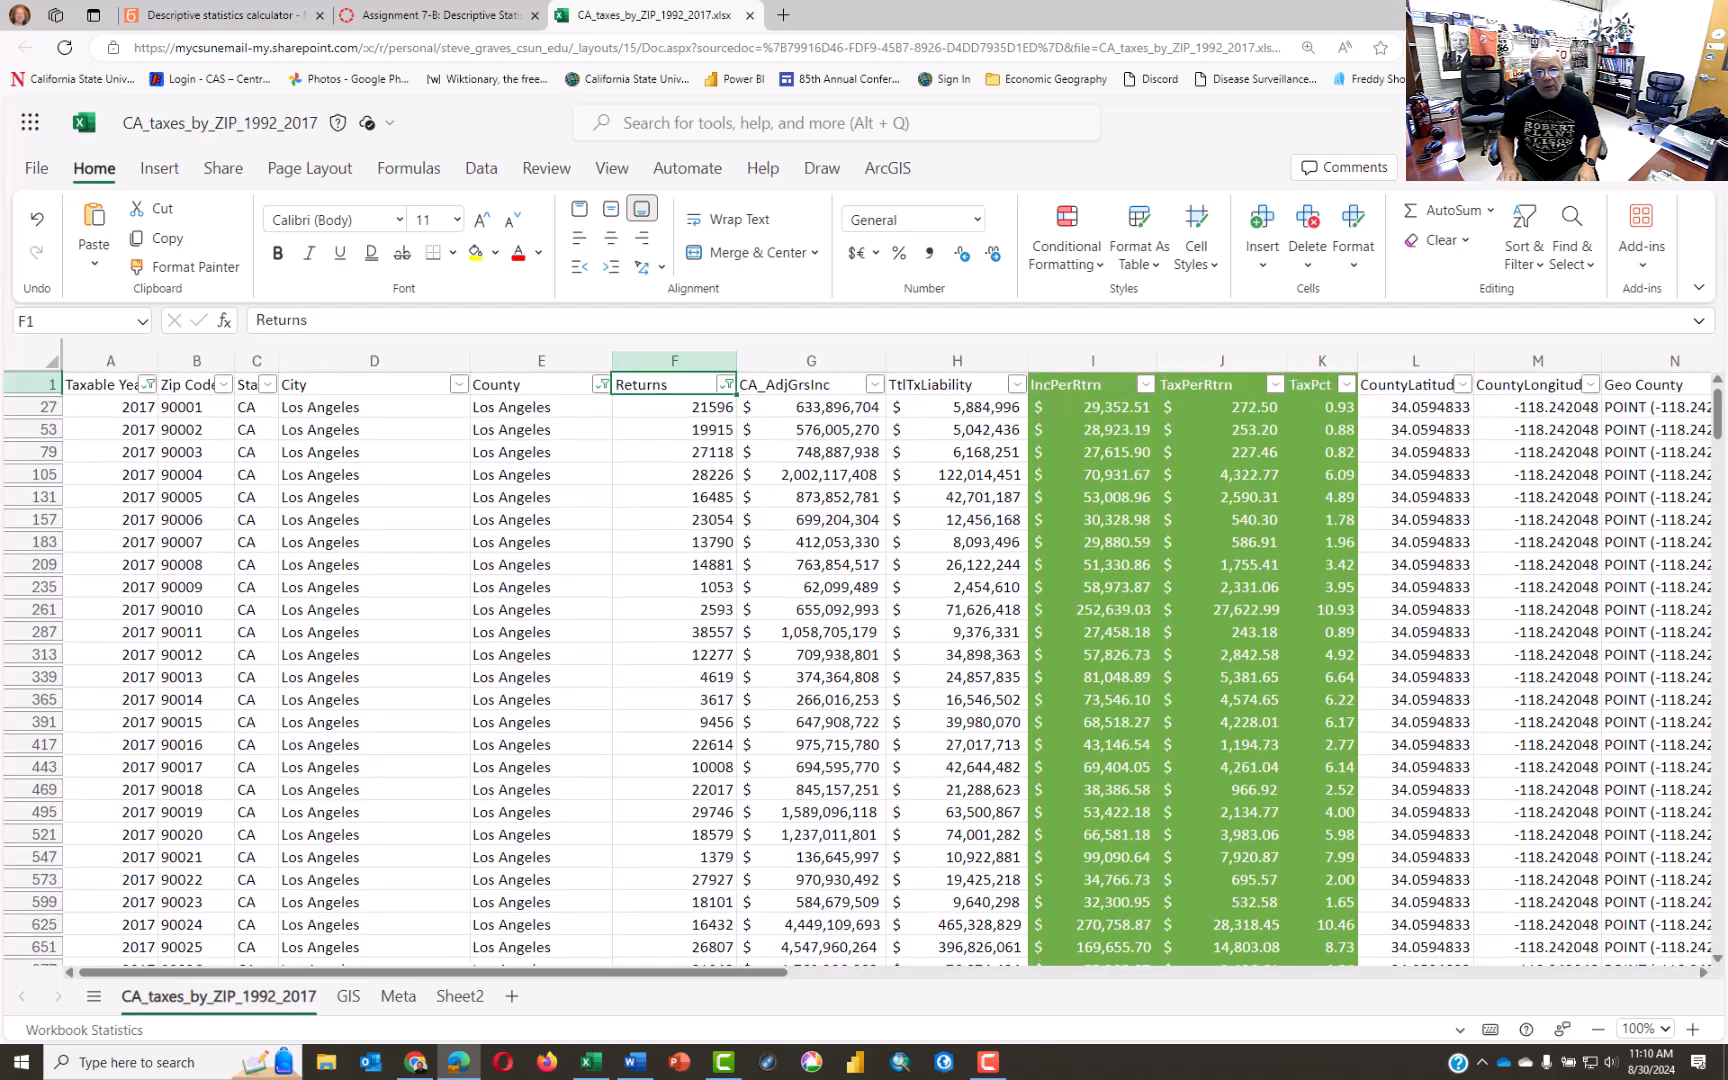
pyautogui.hotkey('shift', 'Right')
pyautogui.hotkey('shift', 'Right')
pyautogui.hotkey('shift', 'Right')
pyautogui.hotkey('shift', 'Right')
pyautogui.hotkey('shift', 'Right')
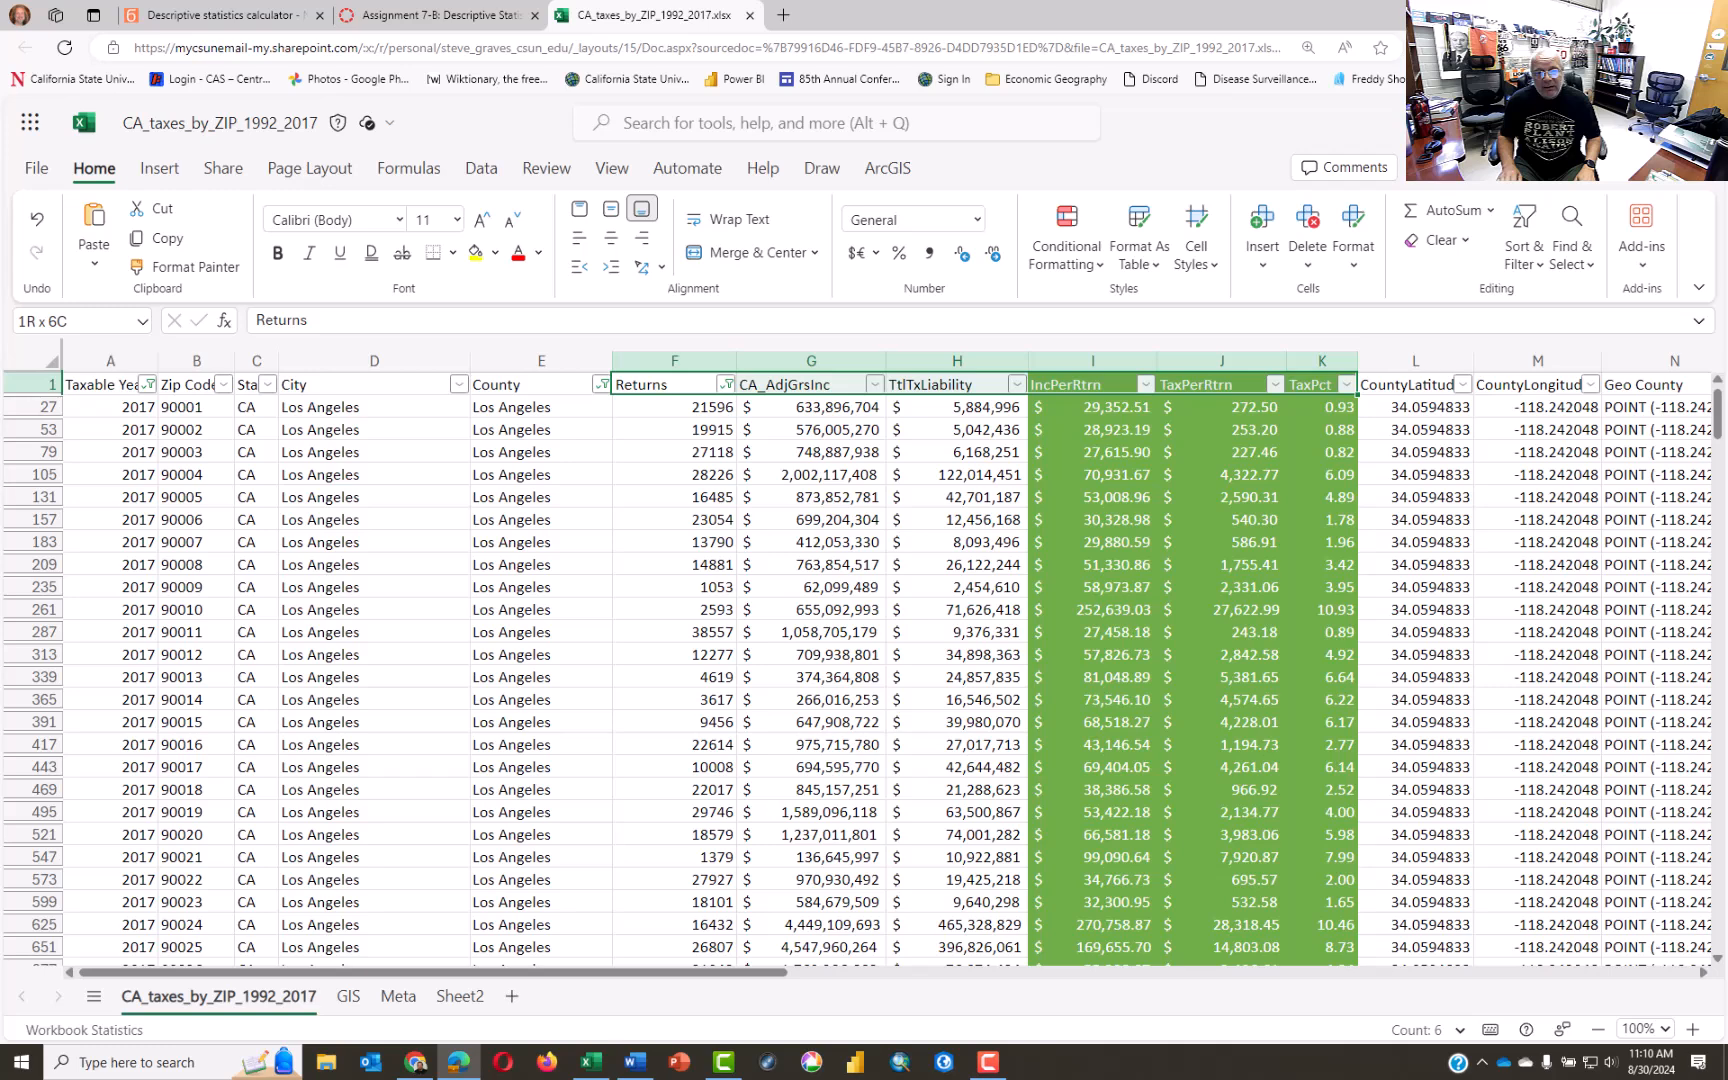
pyautogui.hotkey('shift', 'Down')
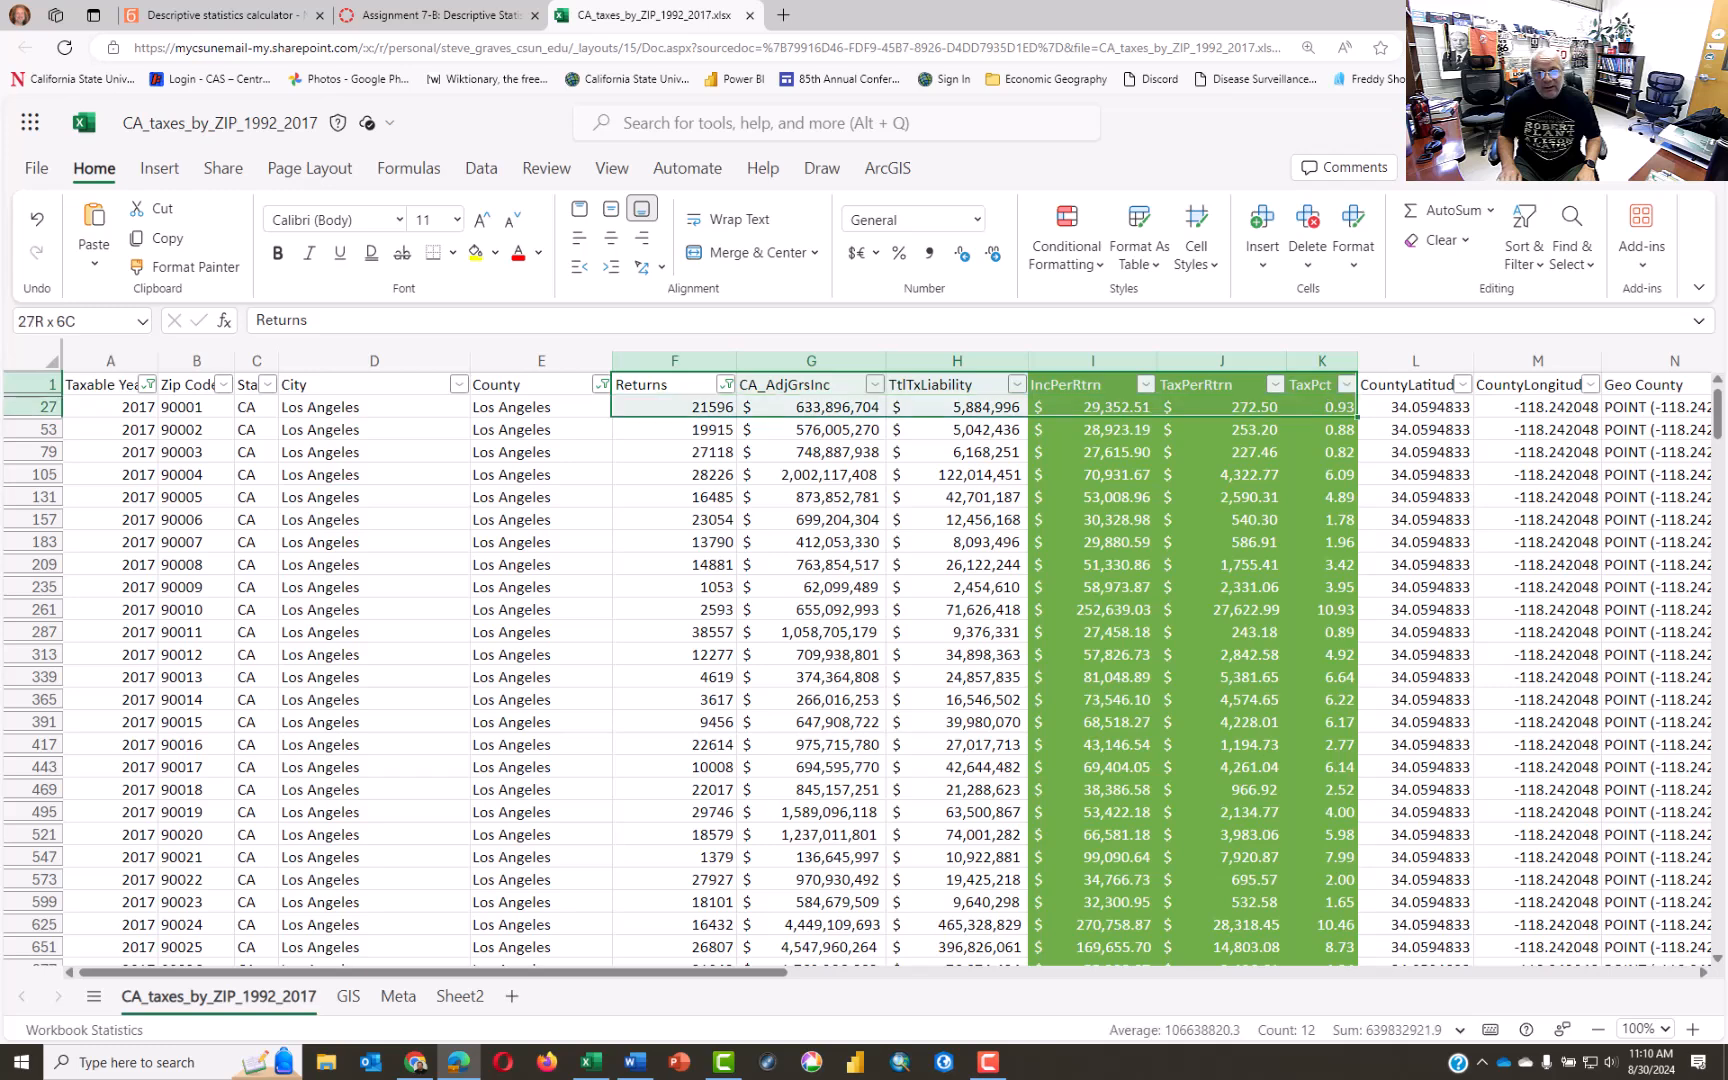
pyautogui.hotkey('shift', 'Down')
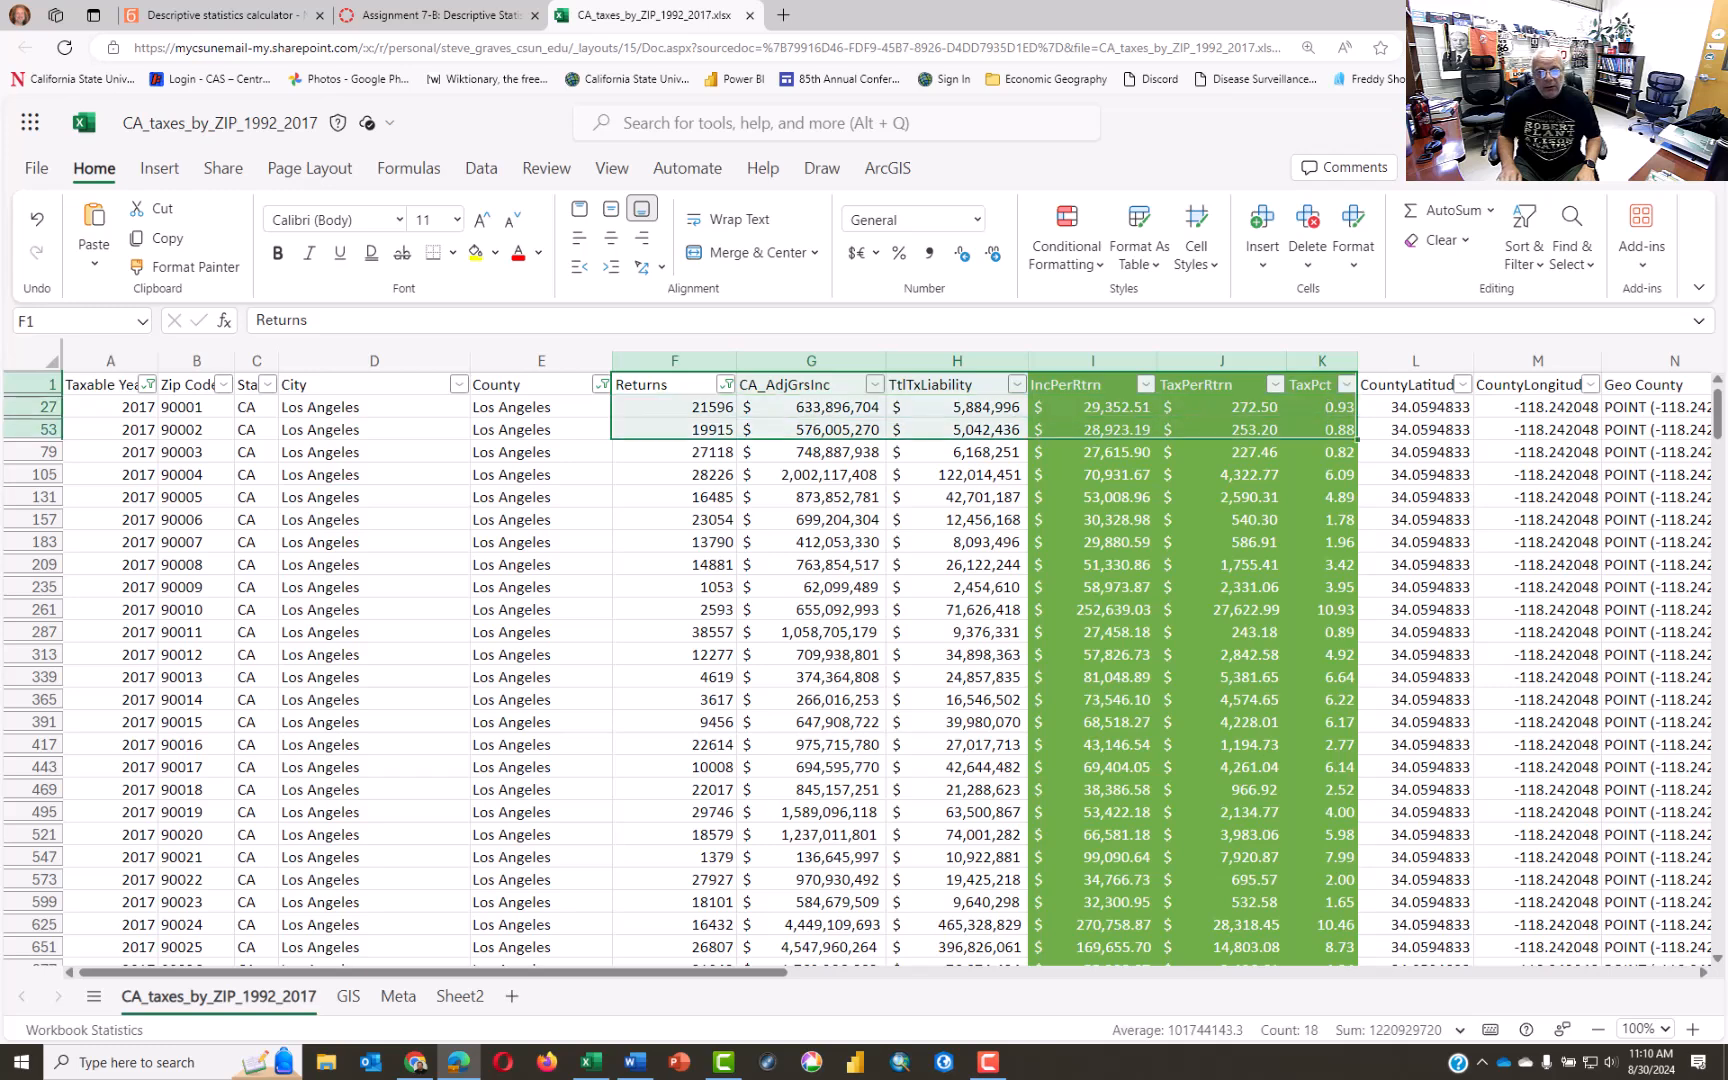
pyautogui.click(892, 538)
# Step: Format all filtered values in the CA_AdjGrsInc through TaxPerRtrn columns as Number with no decimal places
pyautogui.click(841, 411)
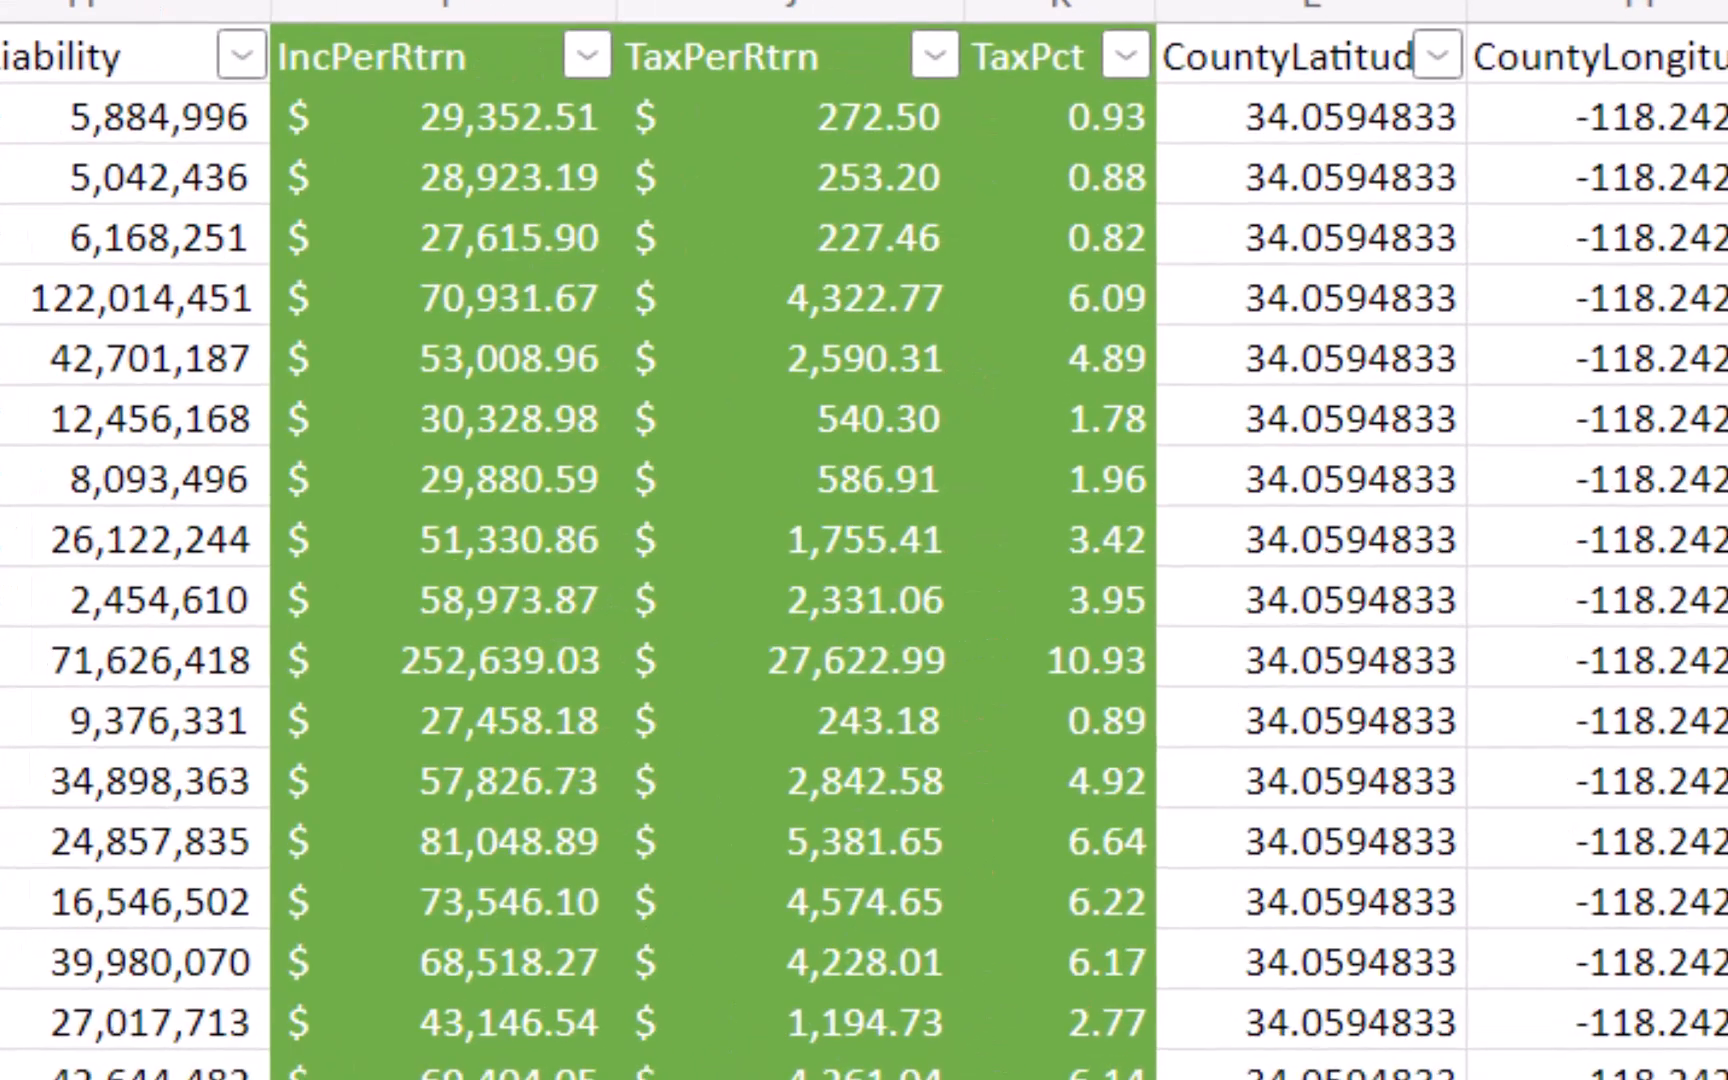
pyautogui.hotkey('shift', 'Right')
pyautogui.hotkey('shift', 'Right')
pyautogui.hotkey('shift', 'Right')
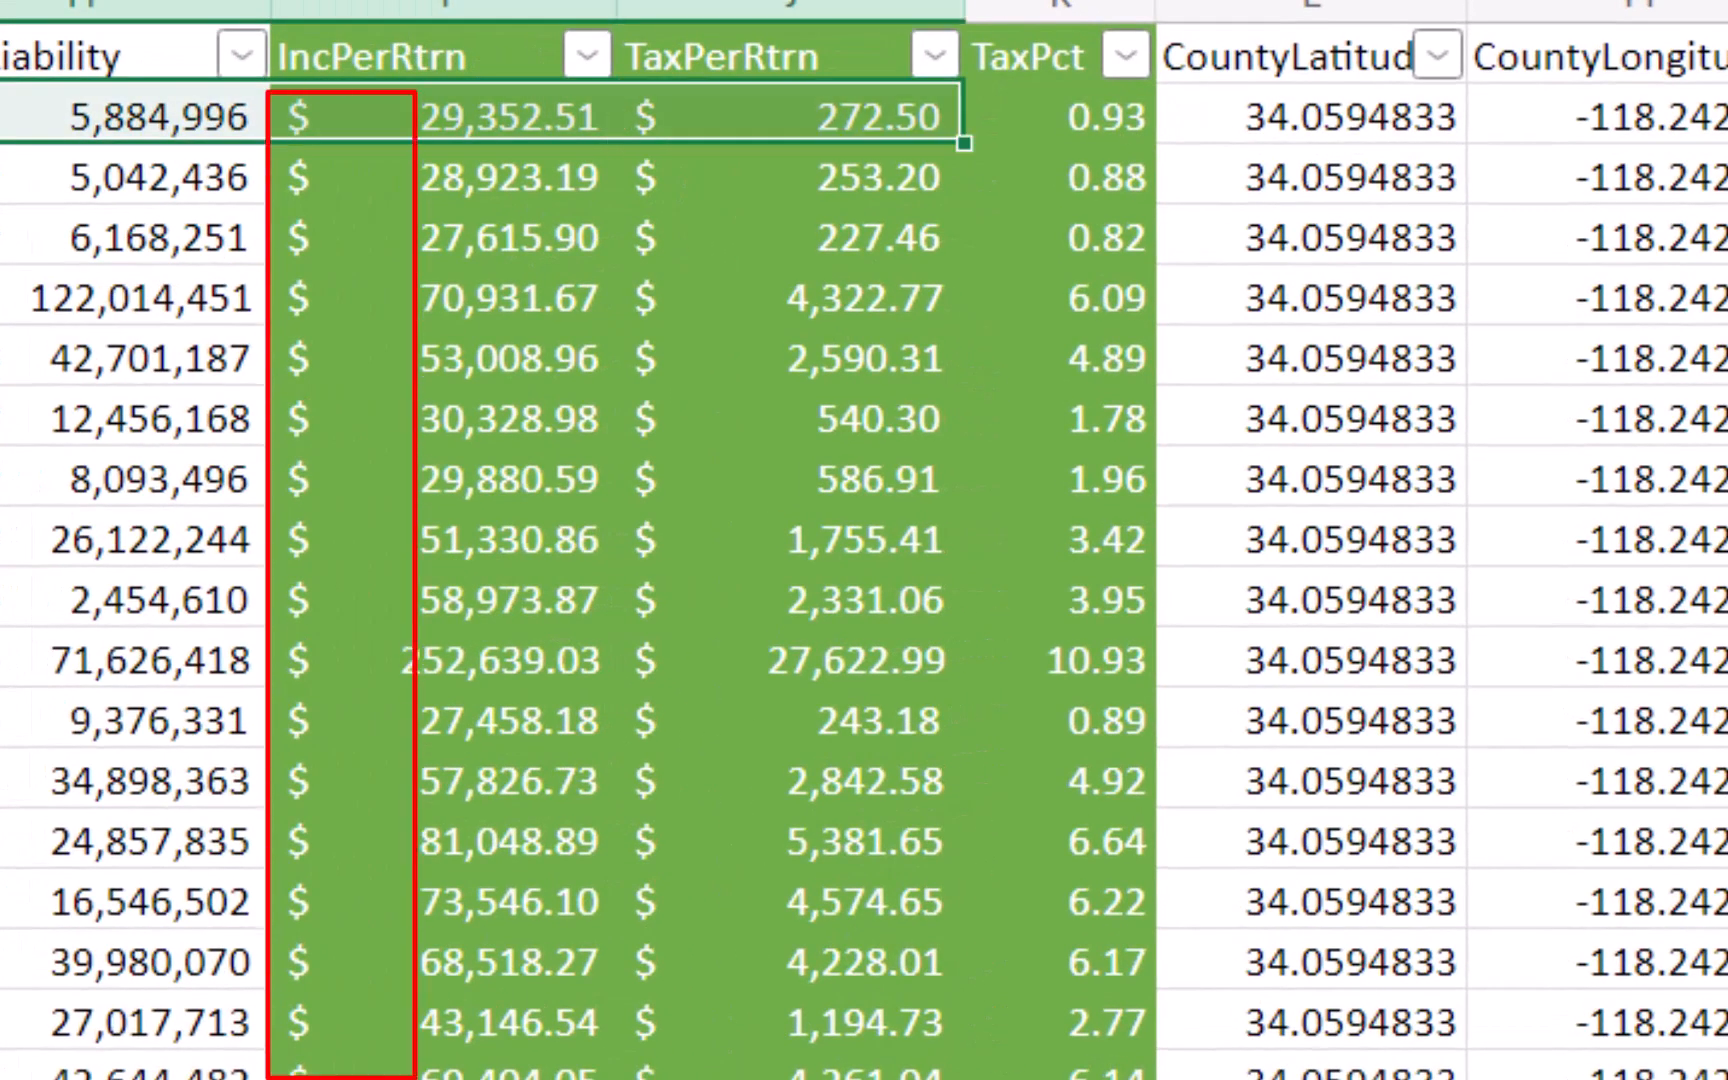
pyautogui.hotkey('ctrl', 'shift', 'Down')
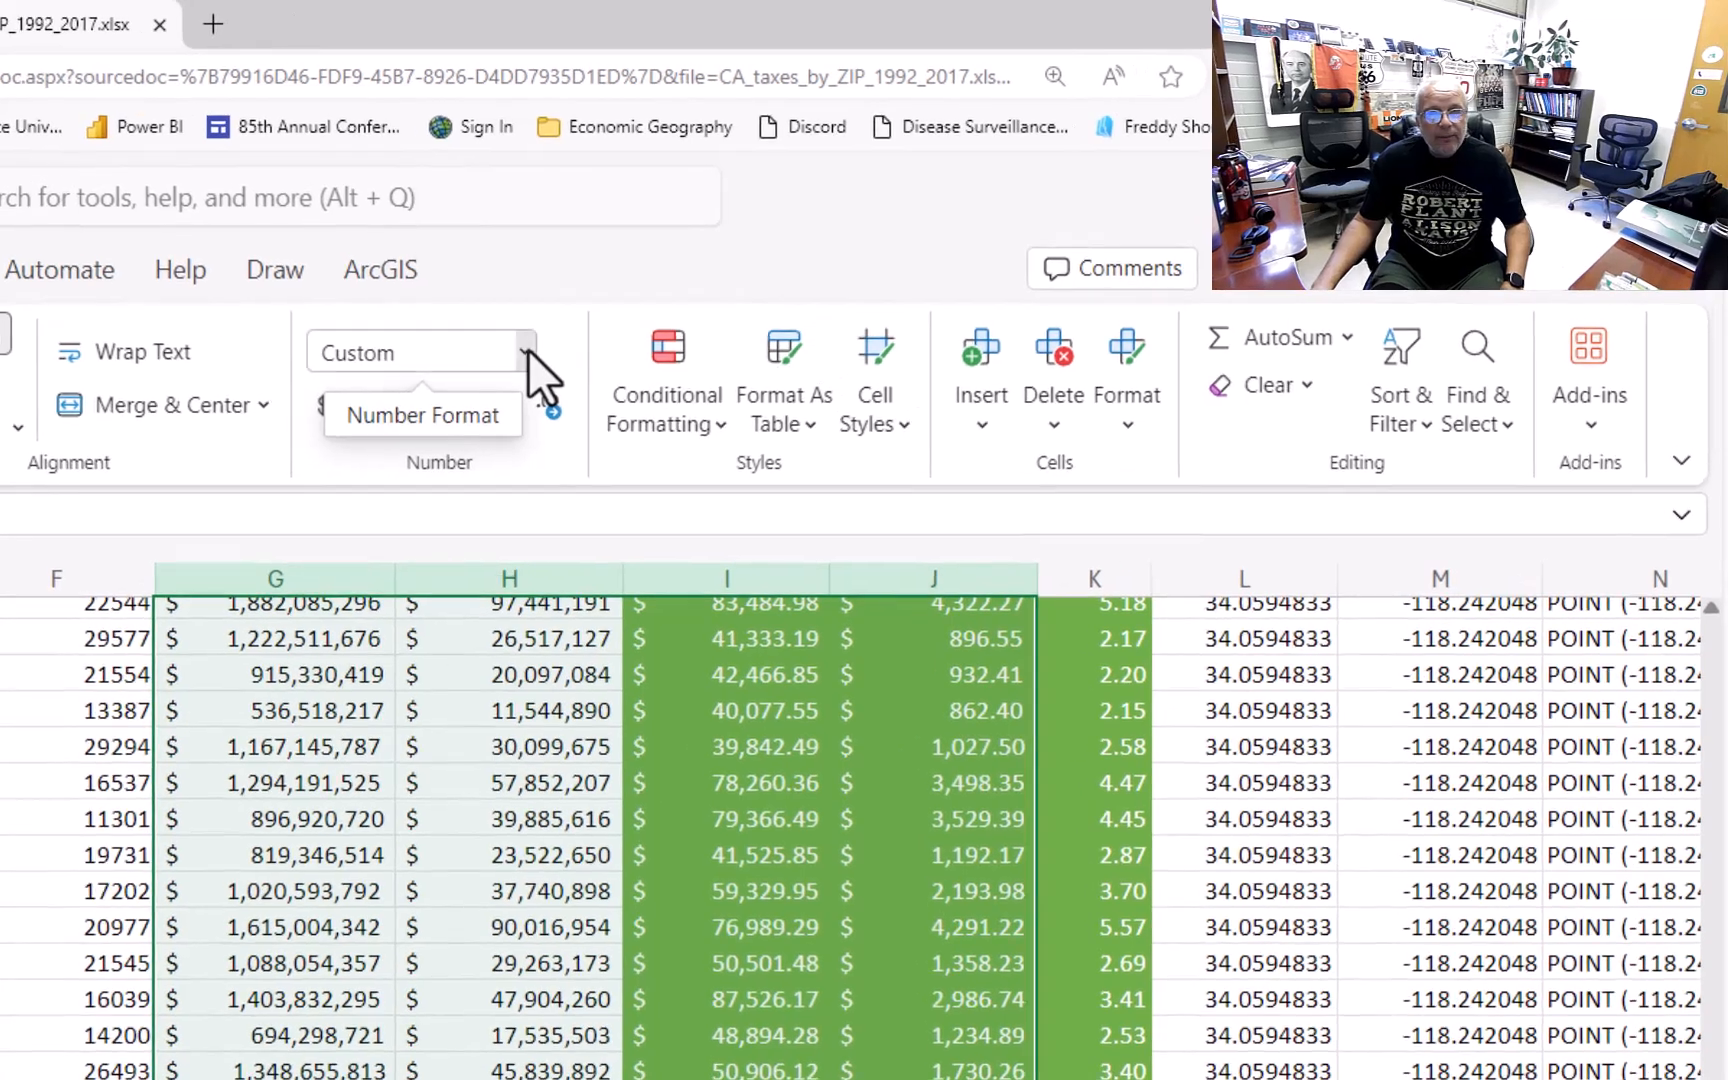
pyautogui.click(942, 232)
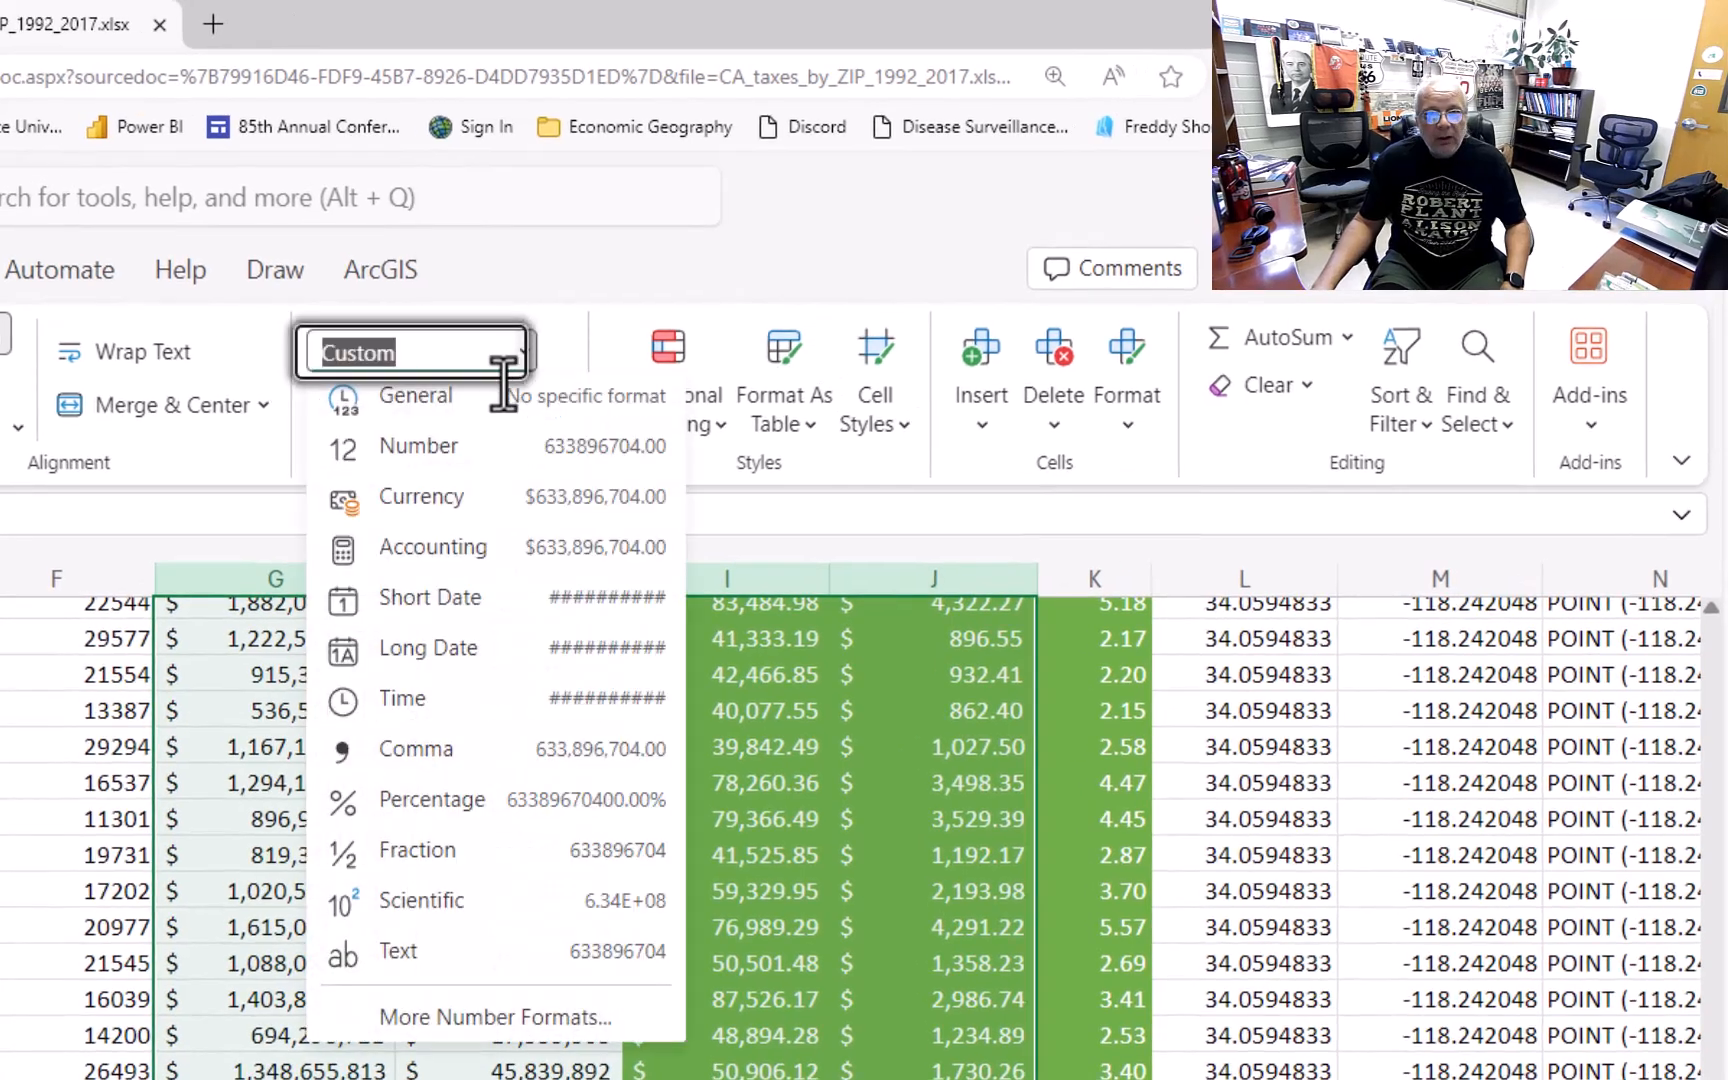
pyautogui.click(456, 445)
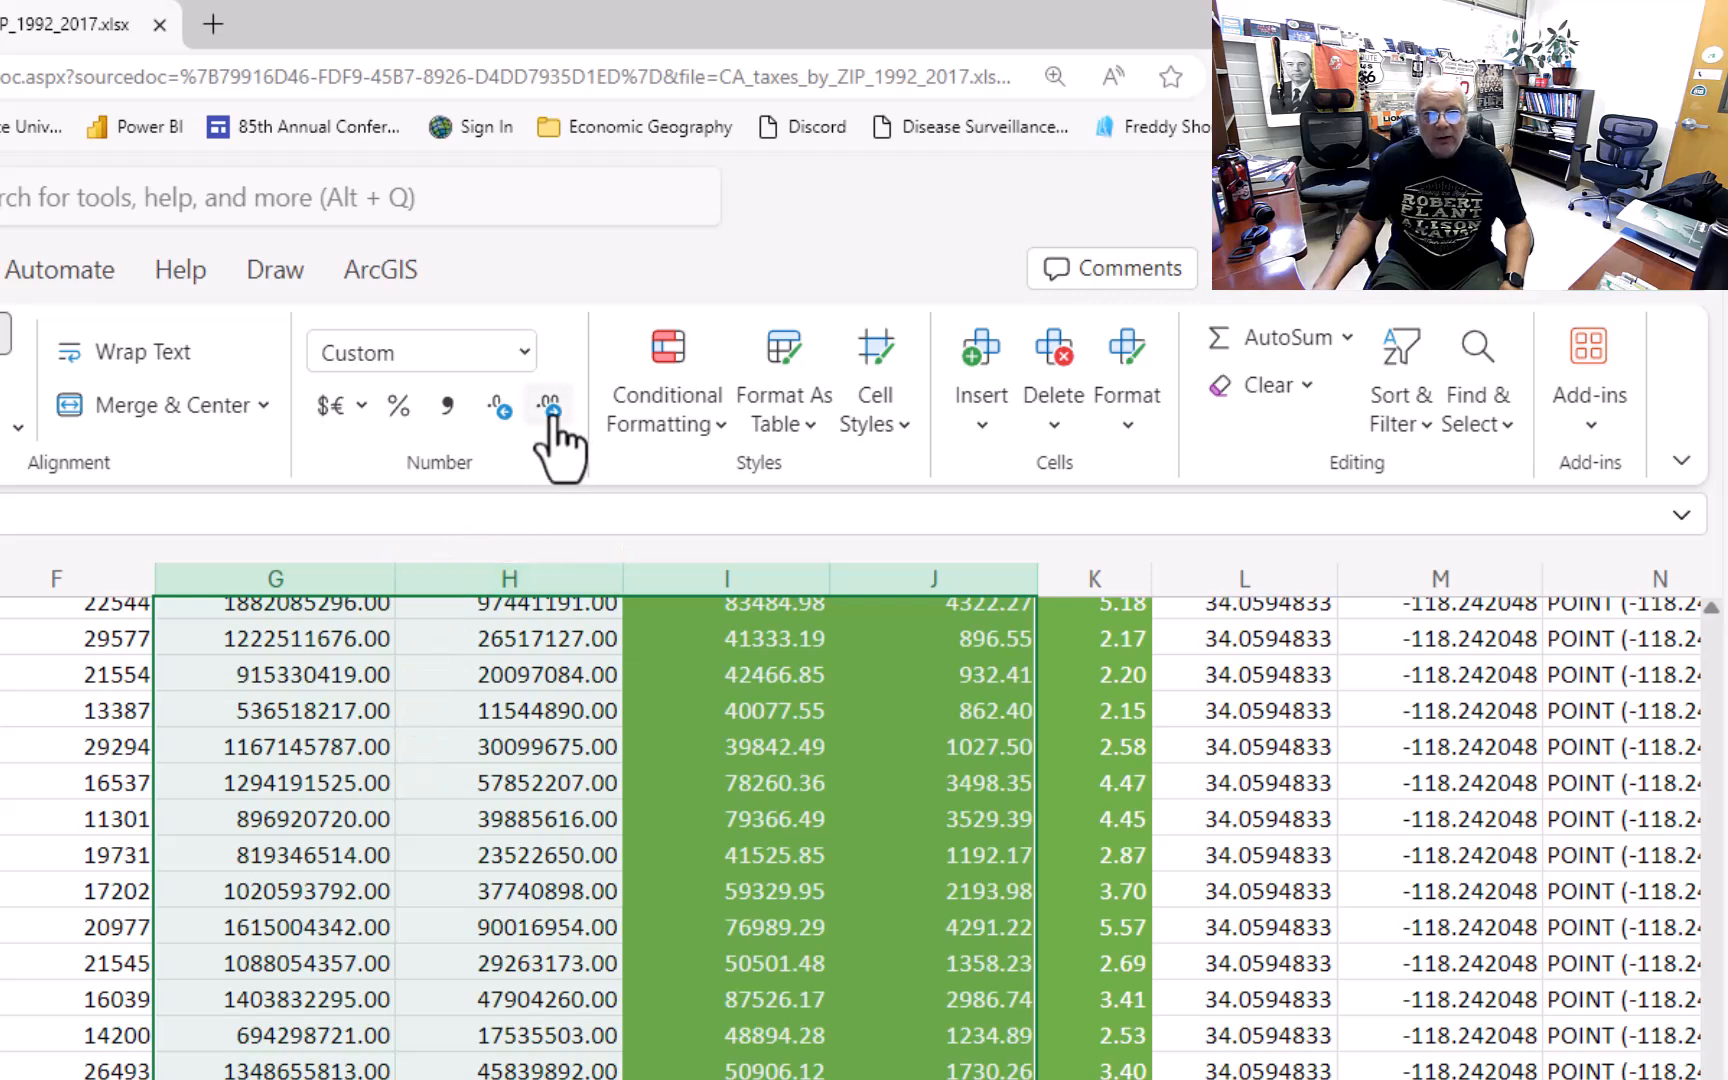
pyautogui.click(499, 413)
pyautogui.click(499, 413)
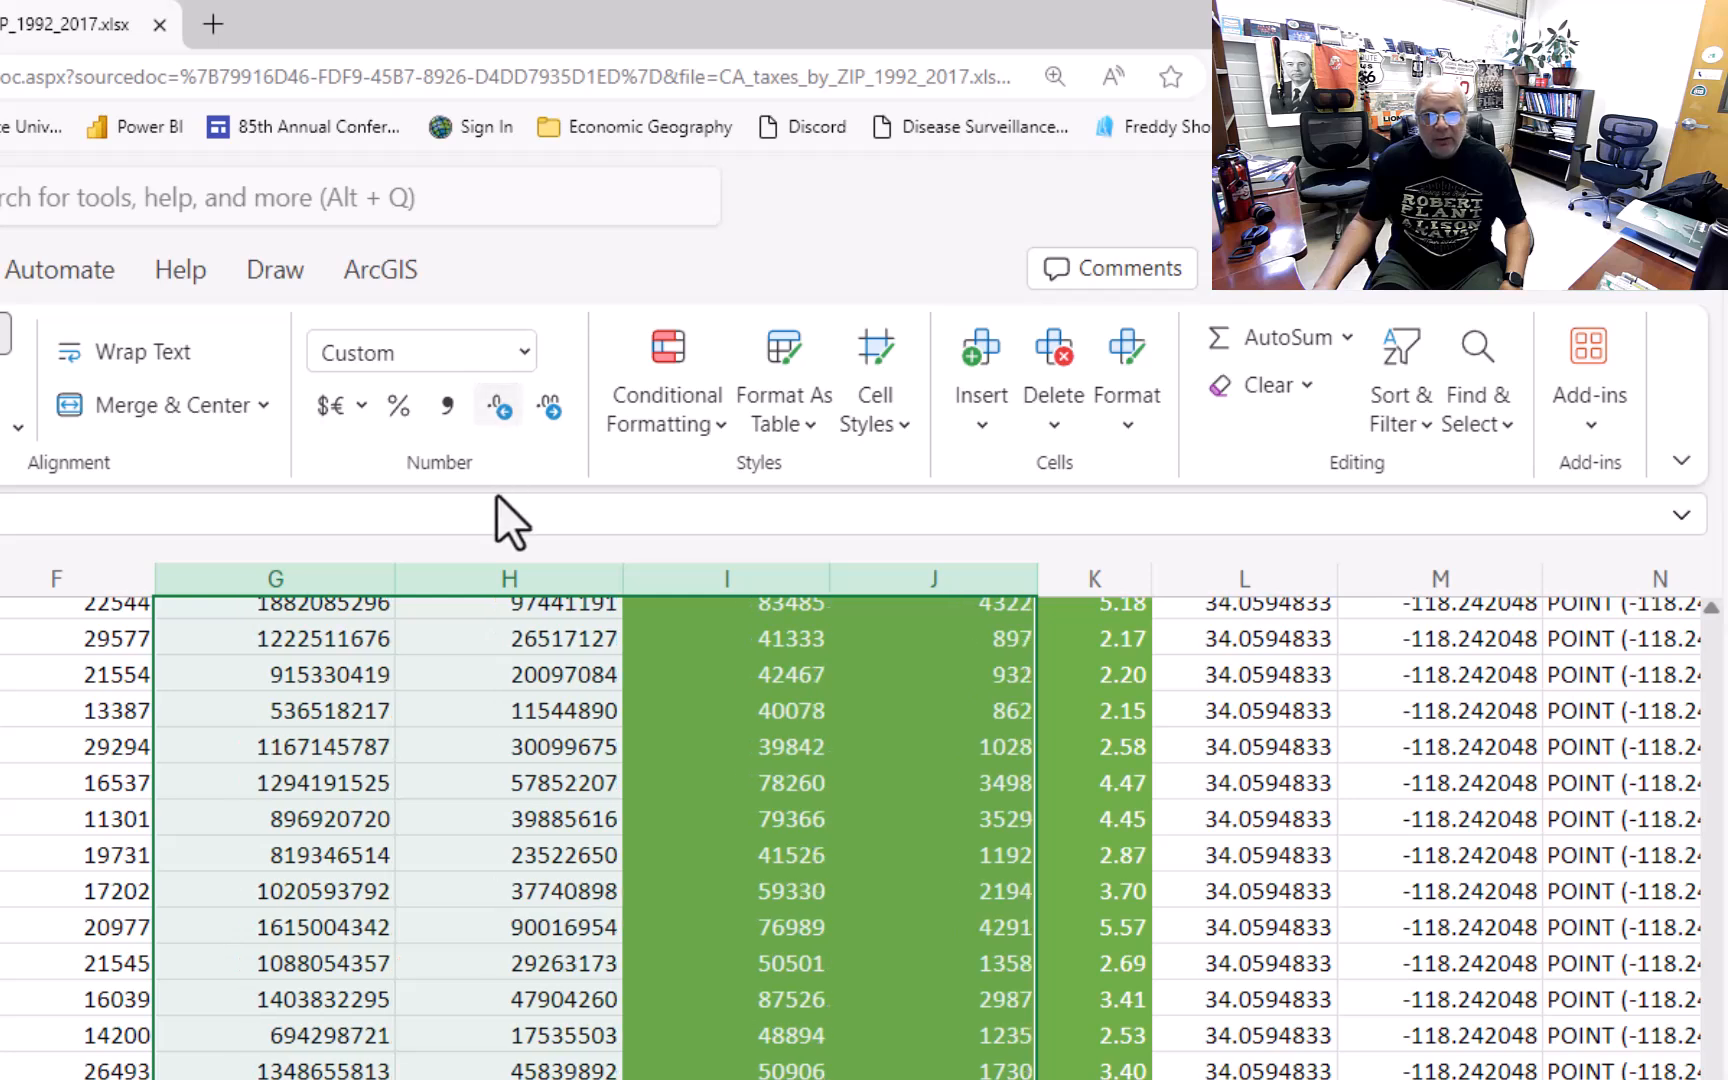
pyautogui.click(481, 704)
pyautogui.click(465, 743)
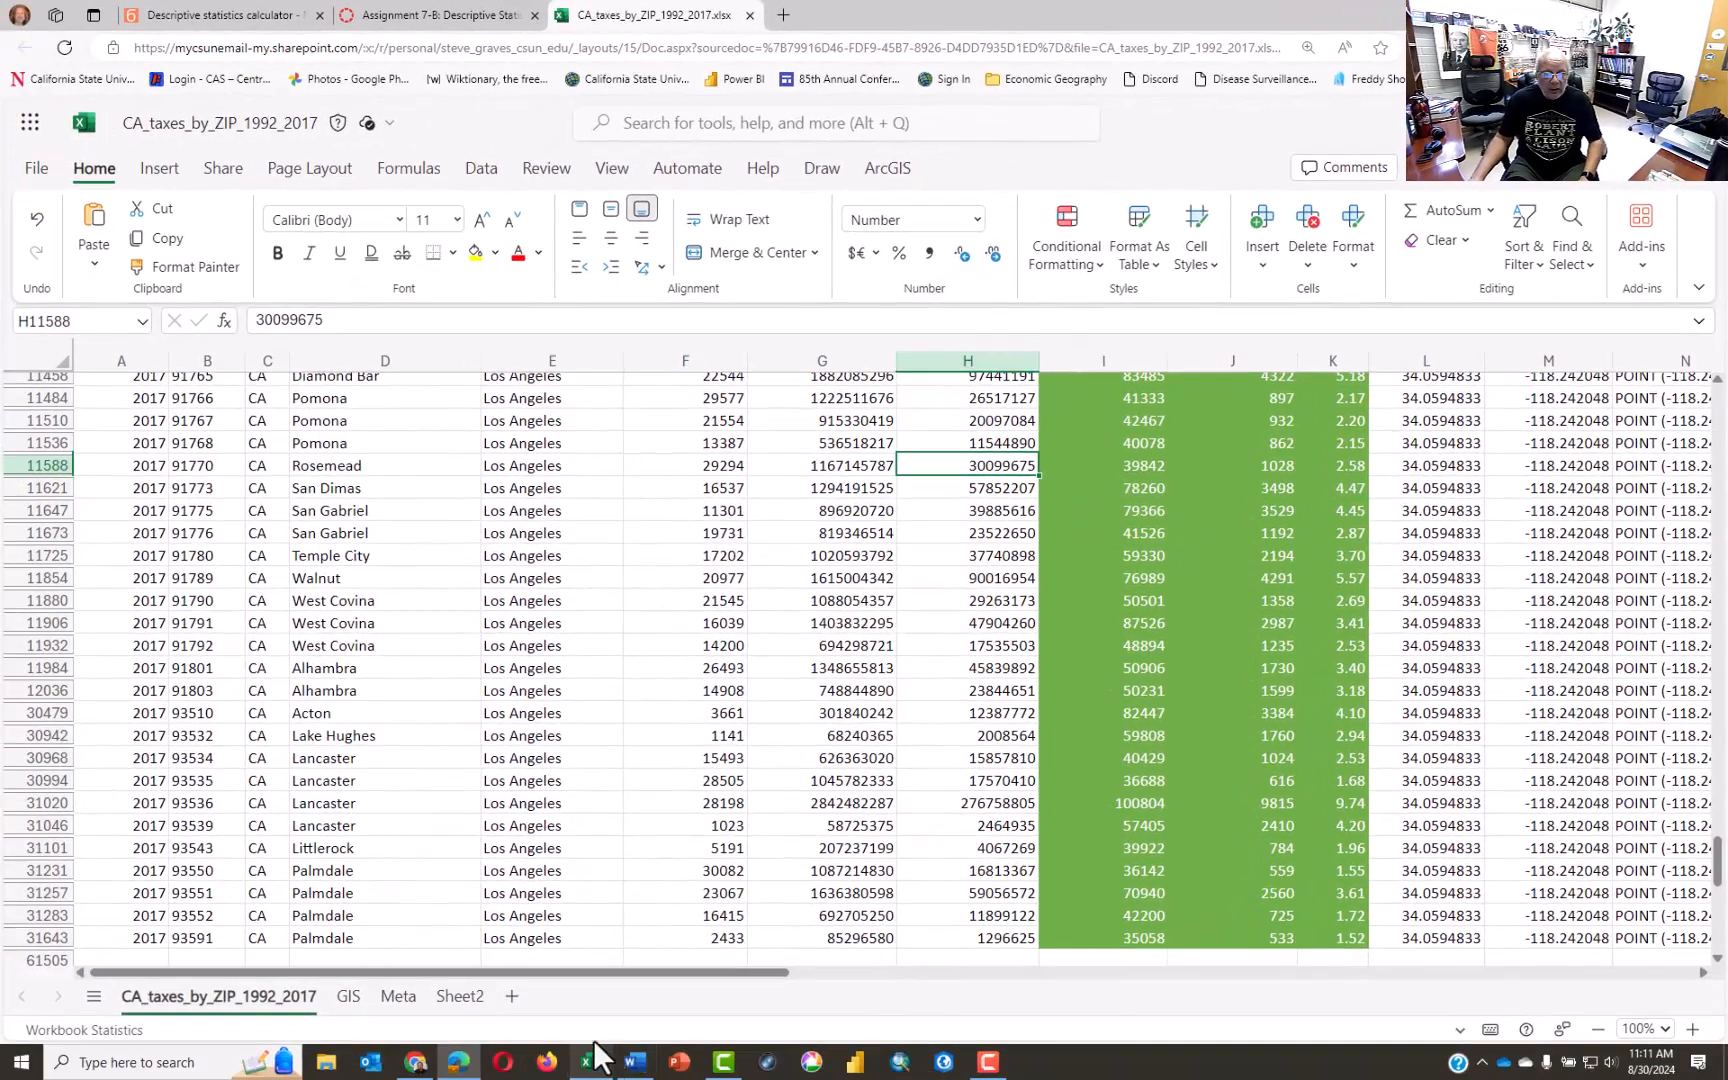
# Step: Switch to the Book4 workbook in desktop Excel and copy the Returns through TaxPct columns, from the headers down to row 273
pyautogui.click(590, 1060)
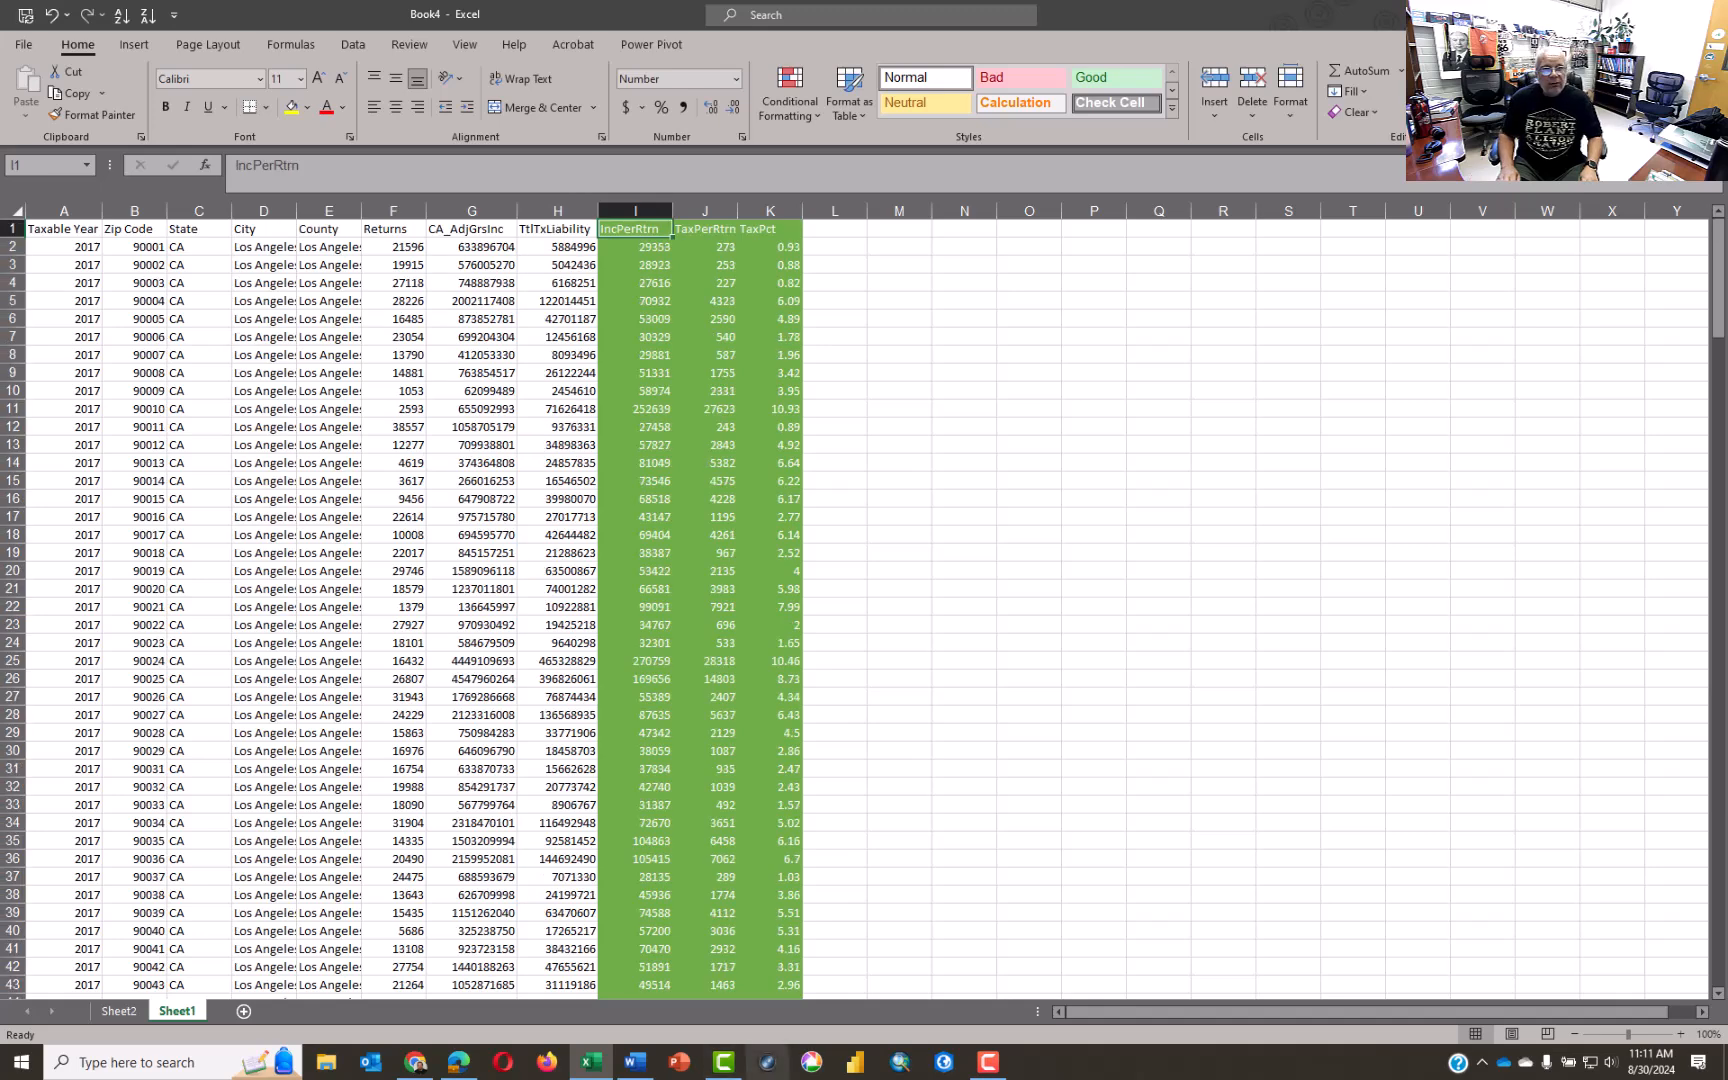
pyautogui.press('Left')
pyautogui.press('Left')
pyautogui.press('Left')
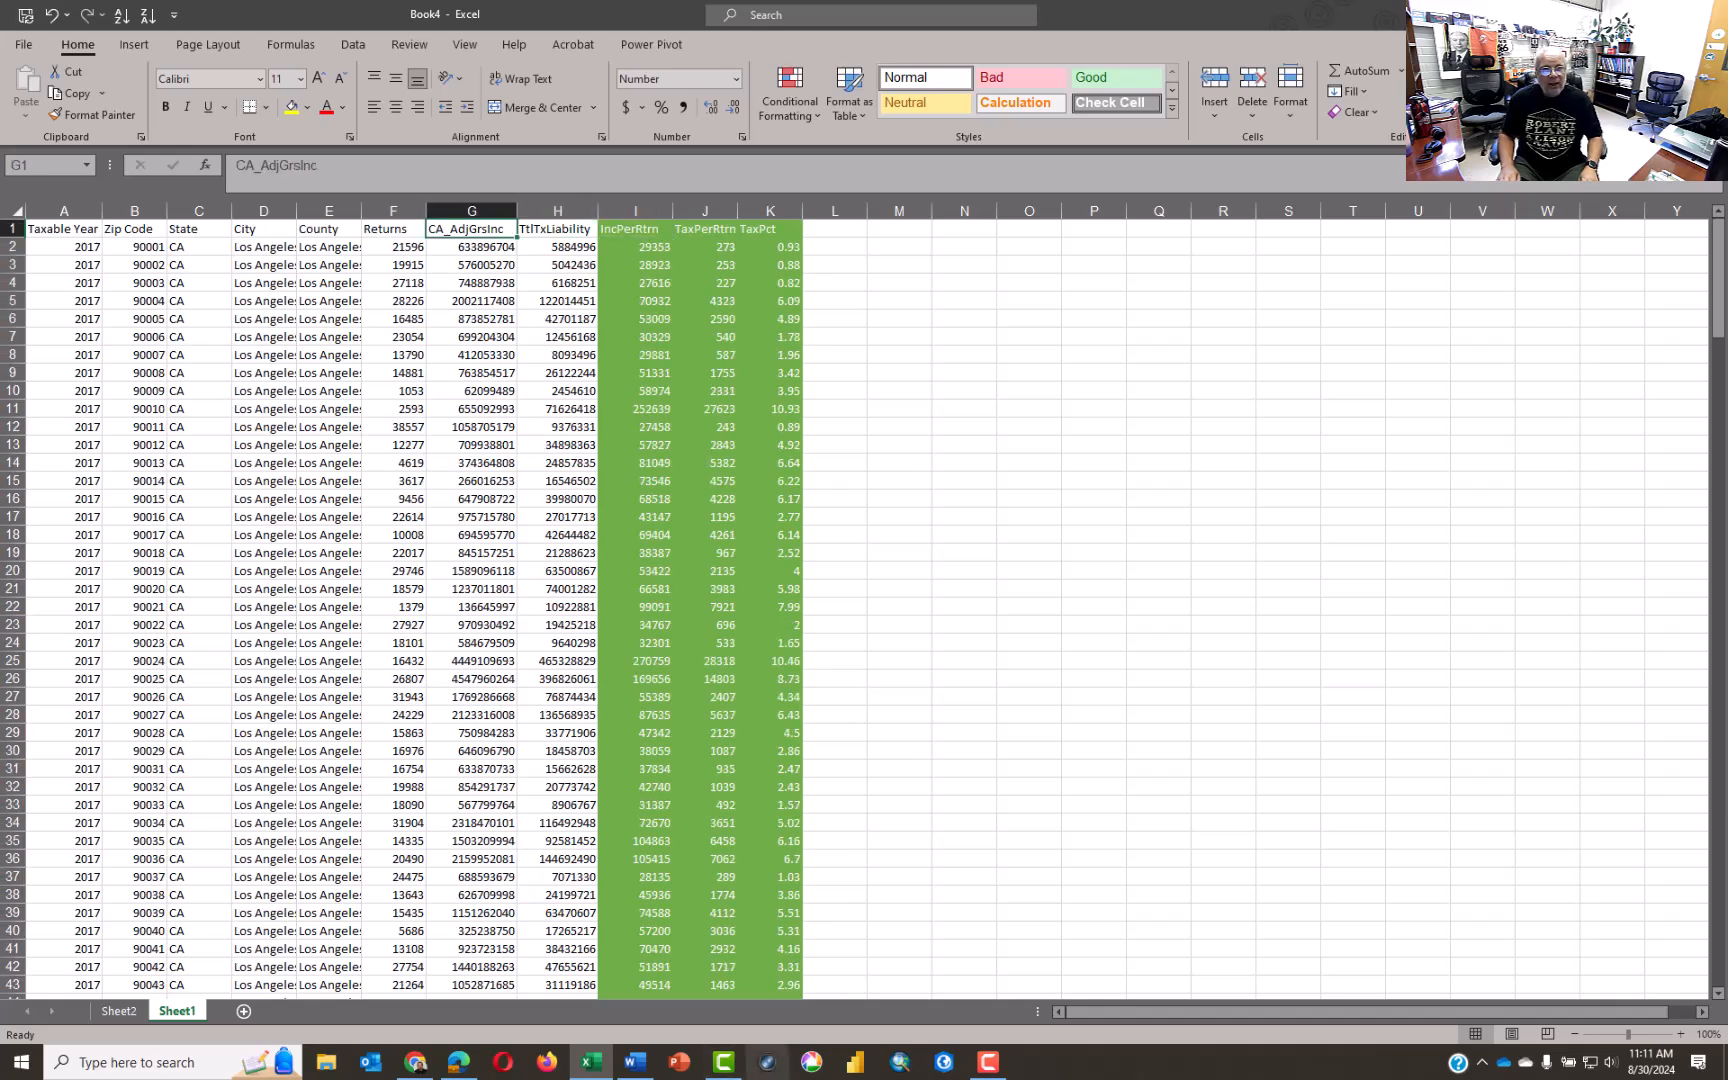
pyautogui.hotkey('shift', 'Right')
pyautogui.hotkey('shift', 'Right')
pyautogui.hotkey('shift', 'Right')
pyautogui.hotkey('shift', 'Right')
pyautogui.hotkey('shift', 'Right')
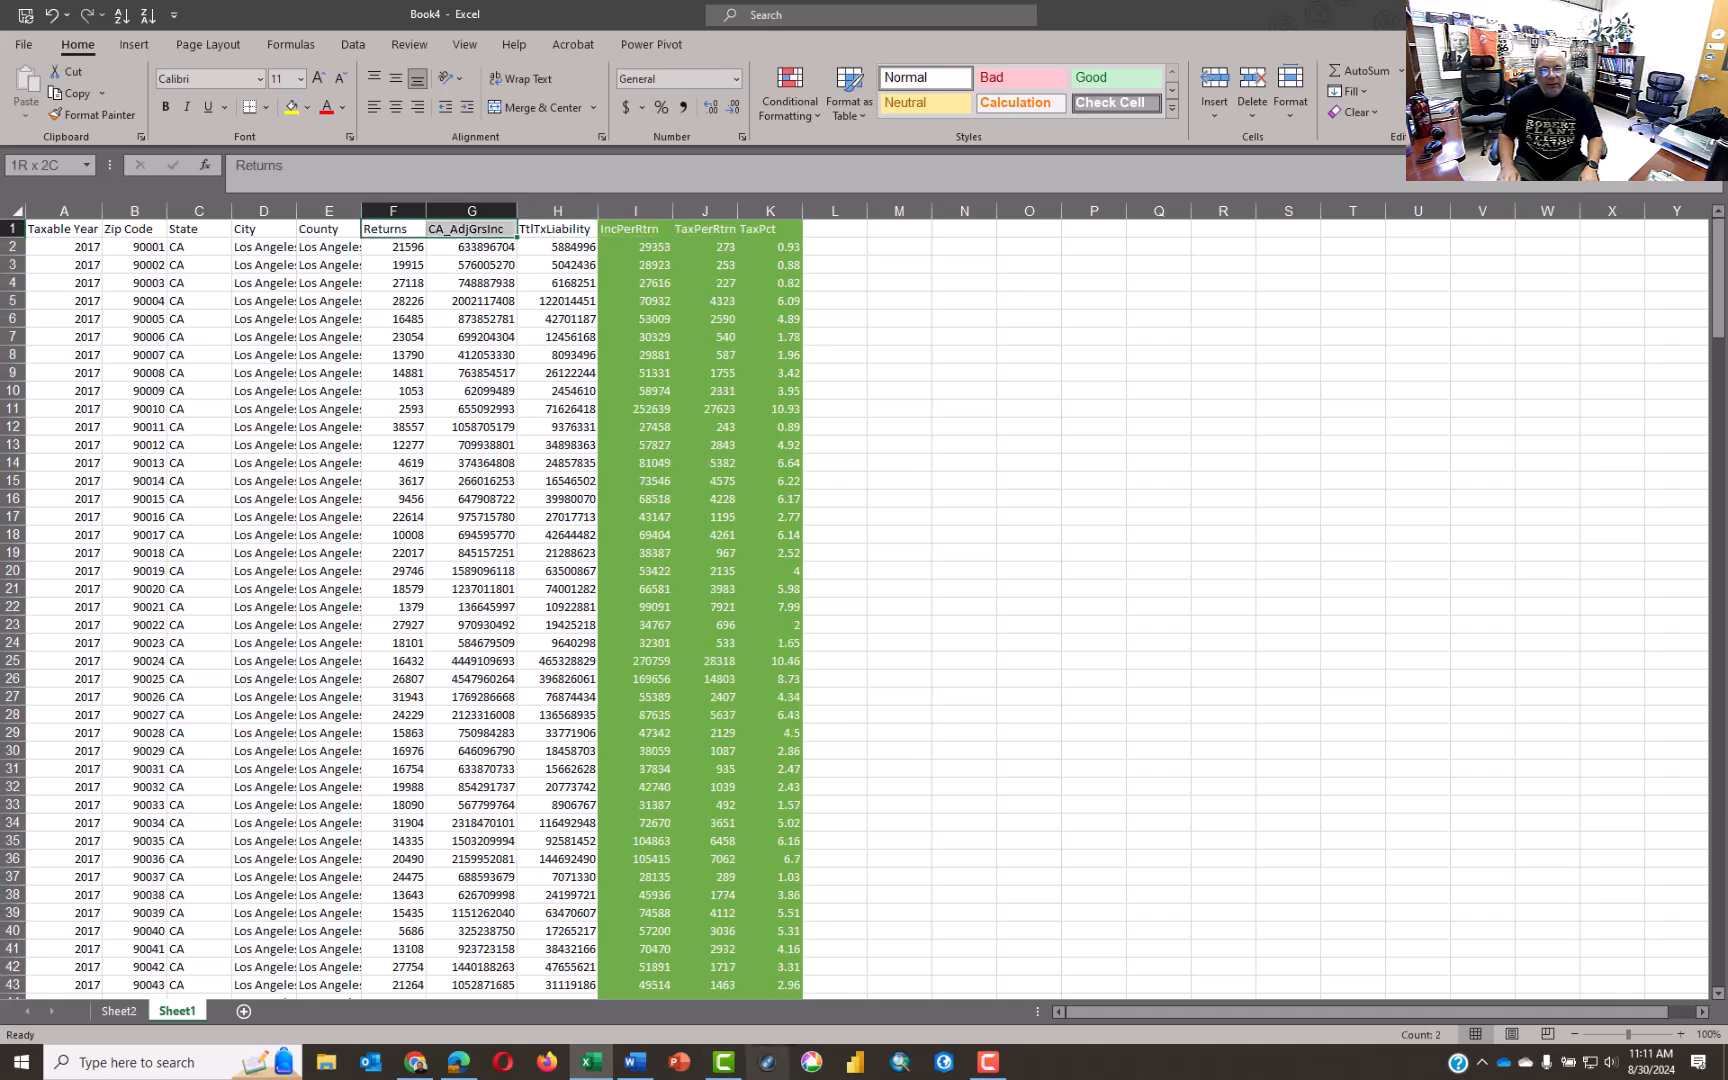
pyautogui.hotkey('ctrl', 'shift', 'Down')
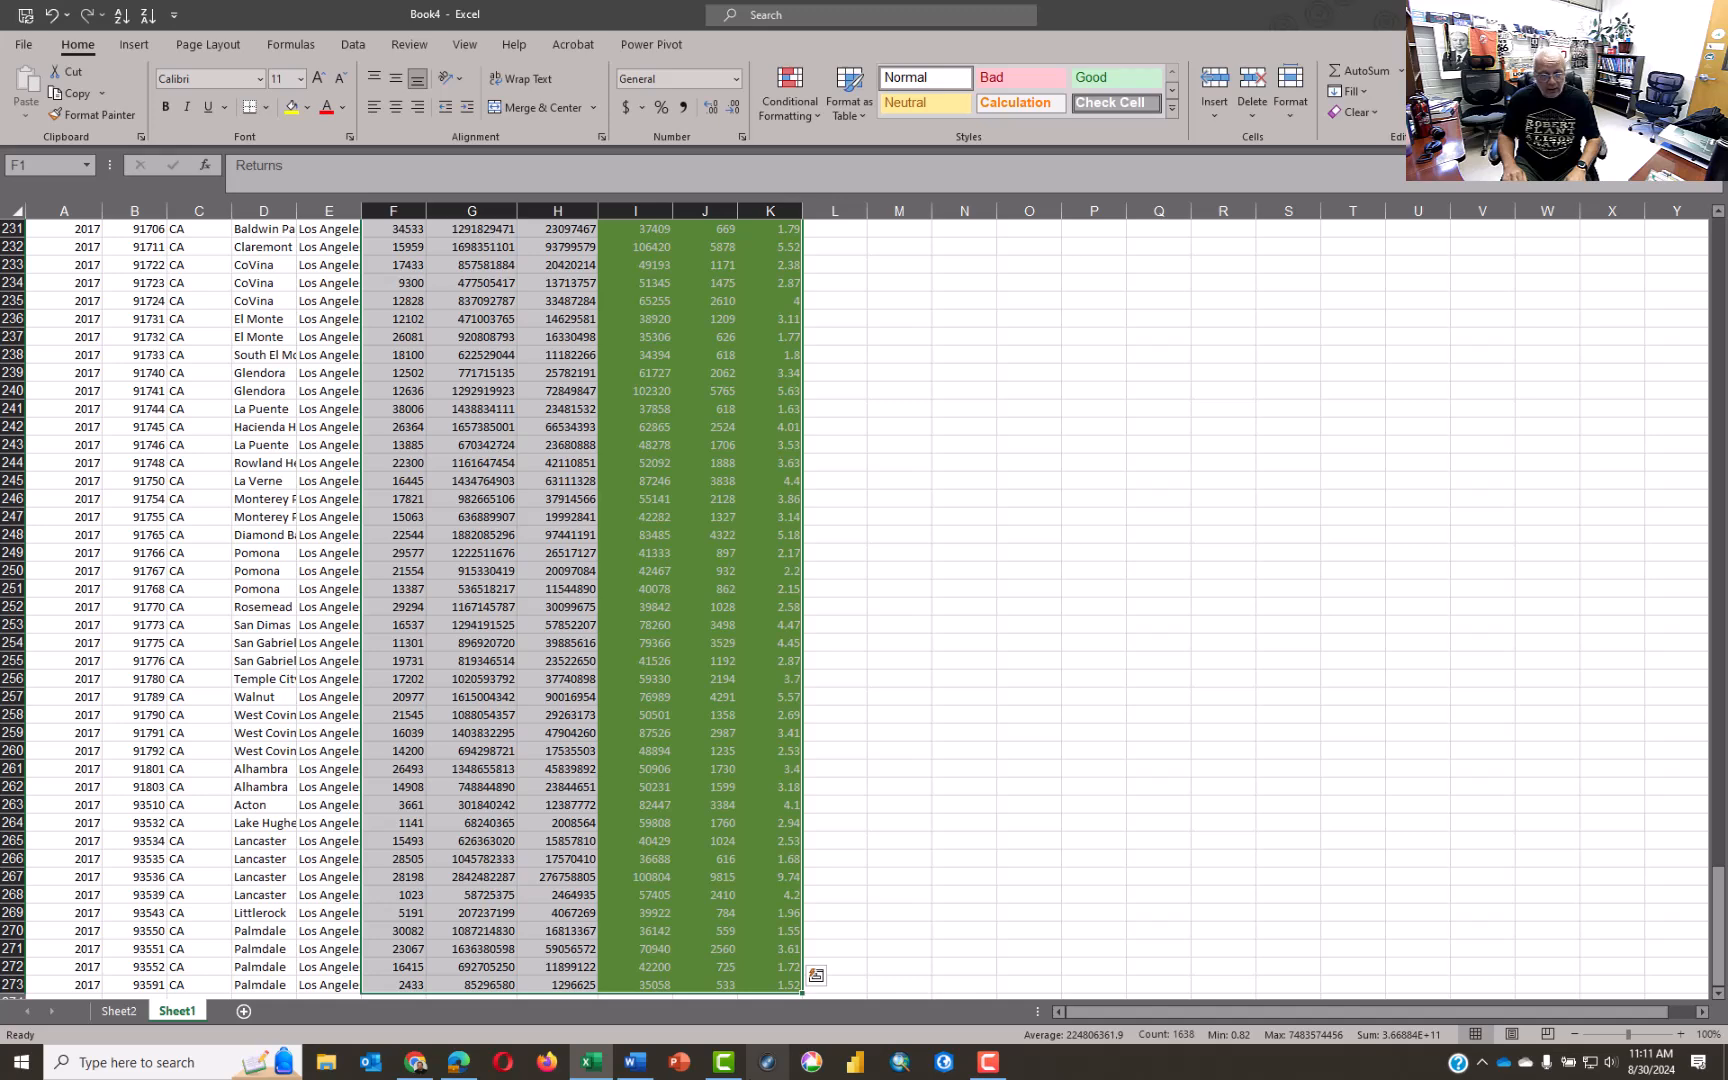
pyautogui.hotkey('ctrl', 'c')
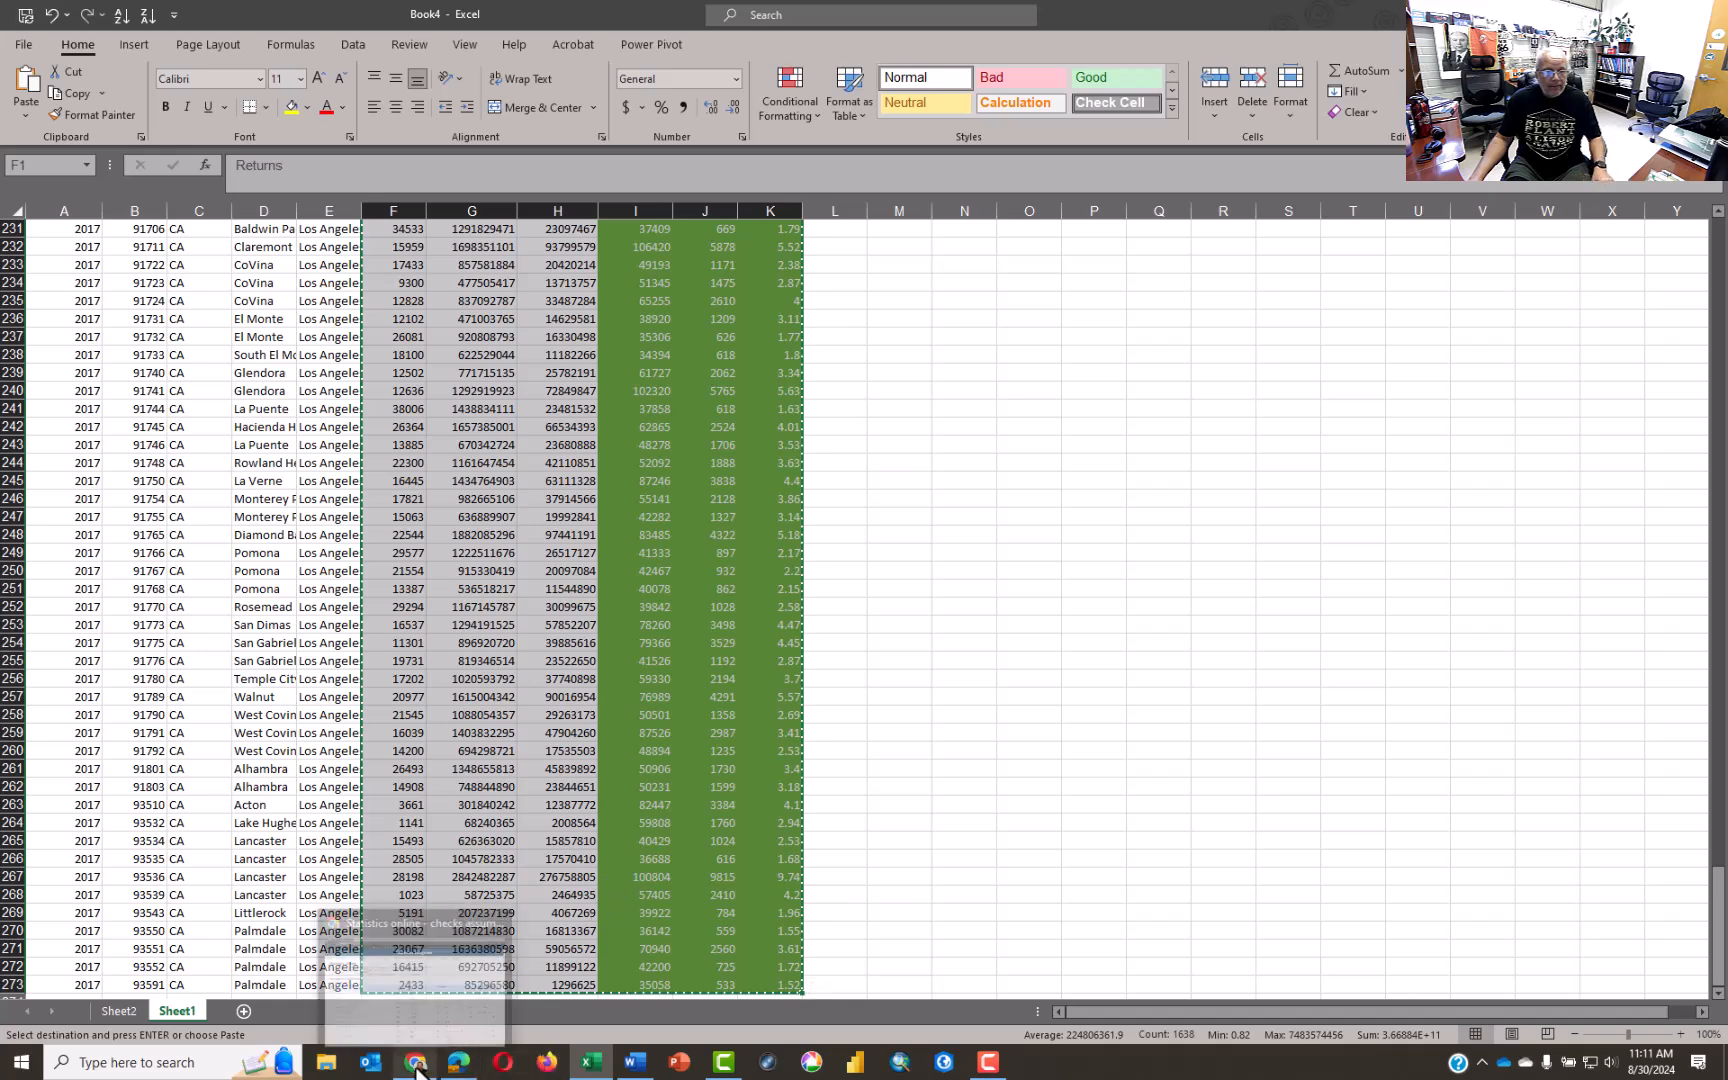
# Step: Switch to the Statistics Kingdom site in the browser and open its Descriptive Statistics calculator from the home page's Basic Stats category
pyautogui.click(462, 1073)
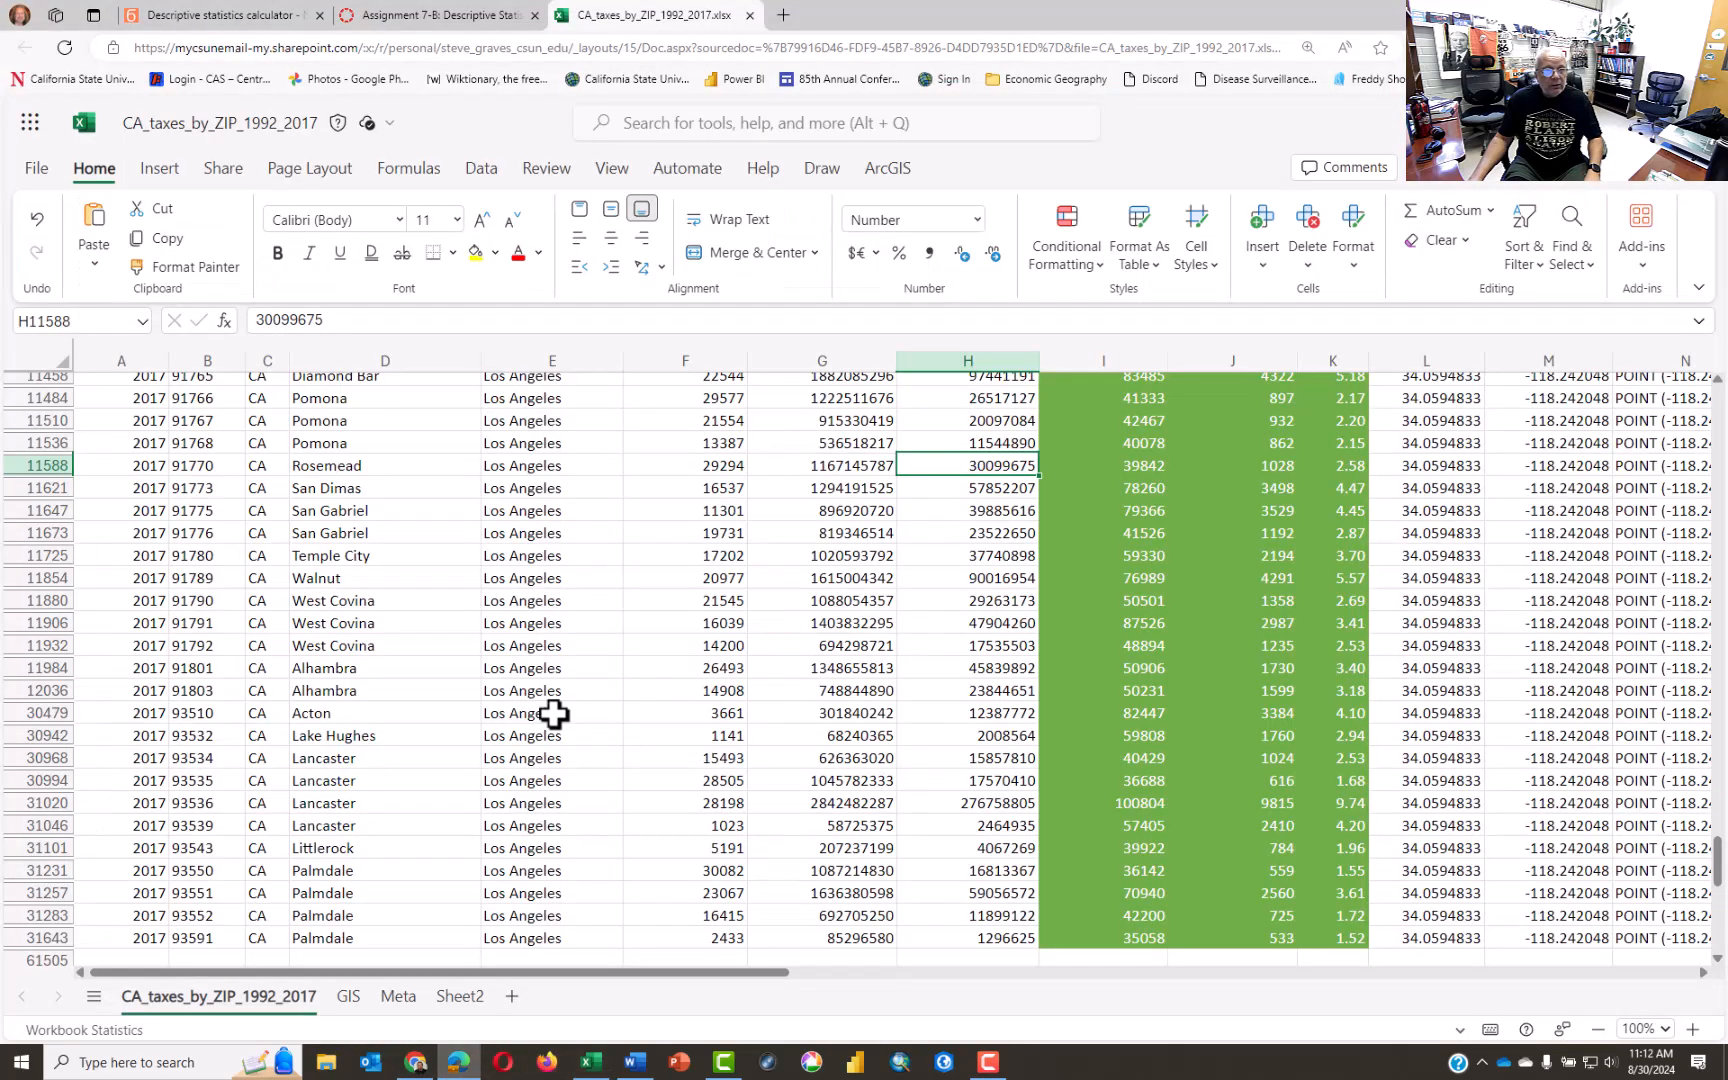
pyautogui.click(207, 18)
pyautogui.scroll(5, 240, 242)
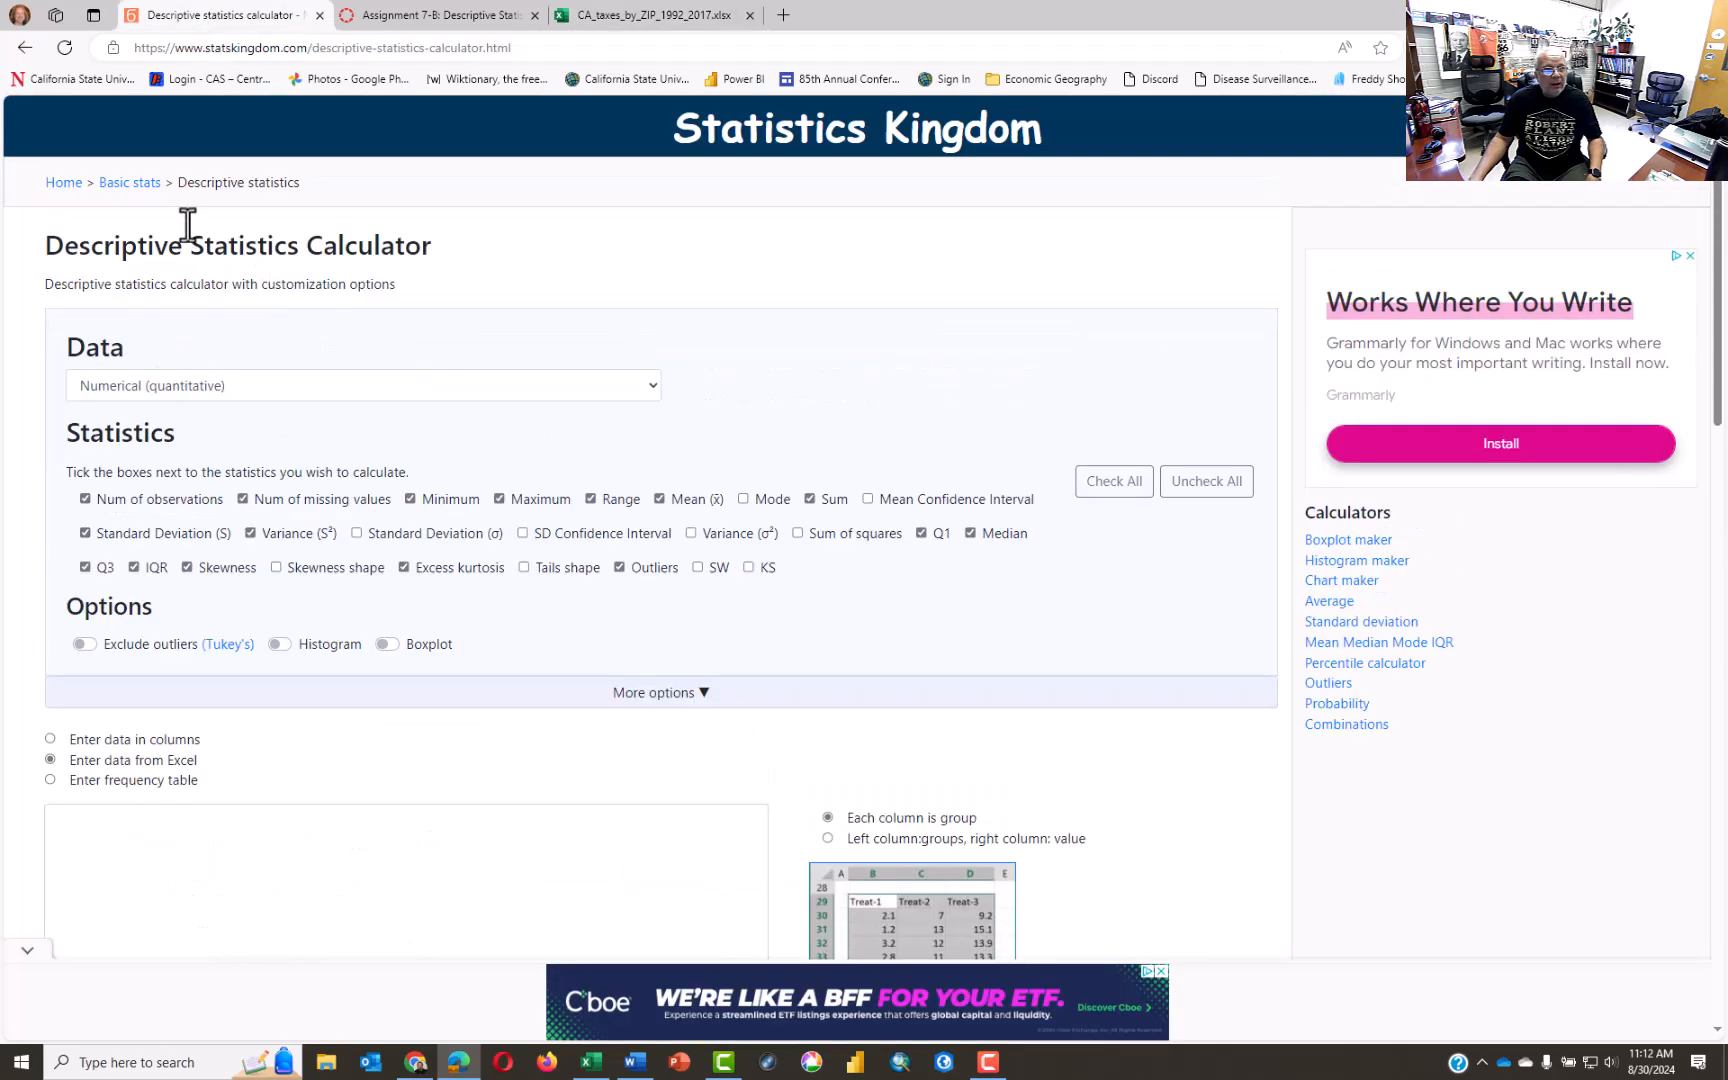
pyautogui.click(62, 183)
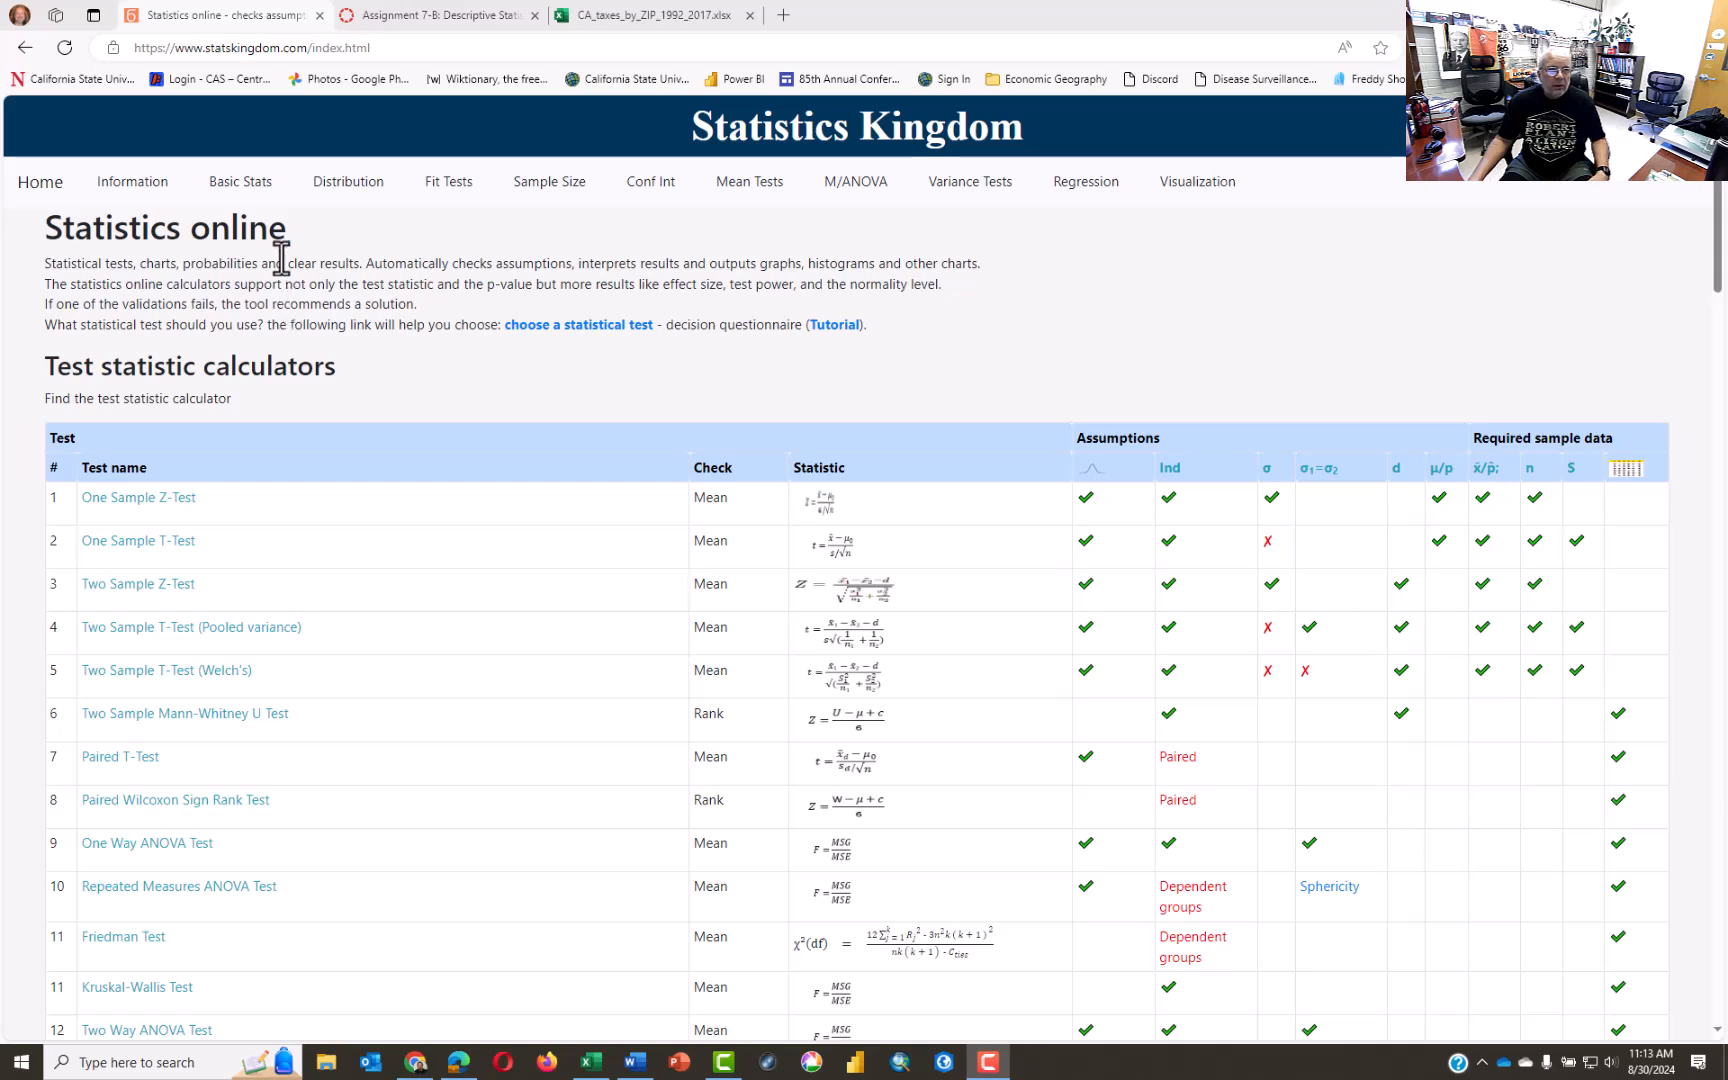
pyautogui.click(256, 192)
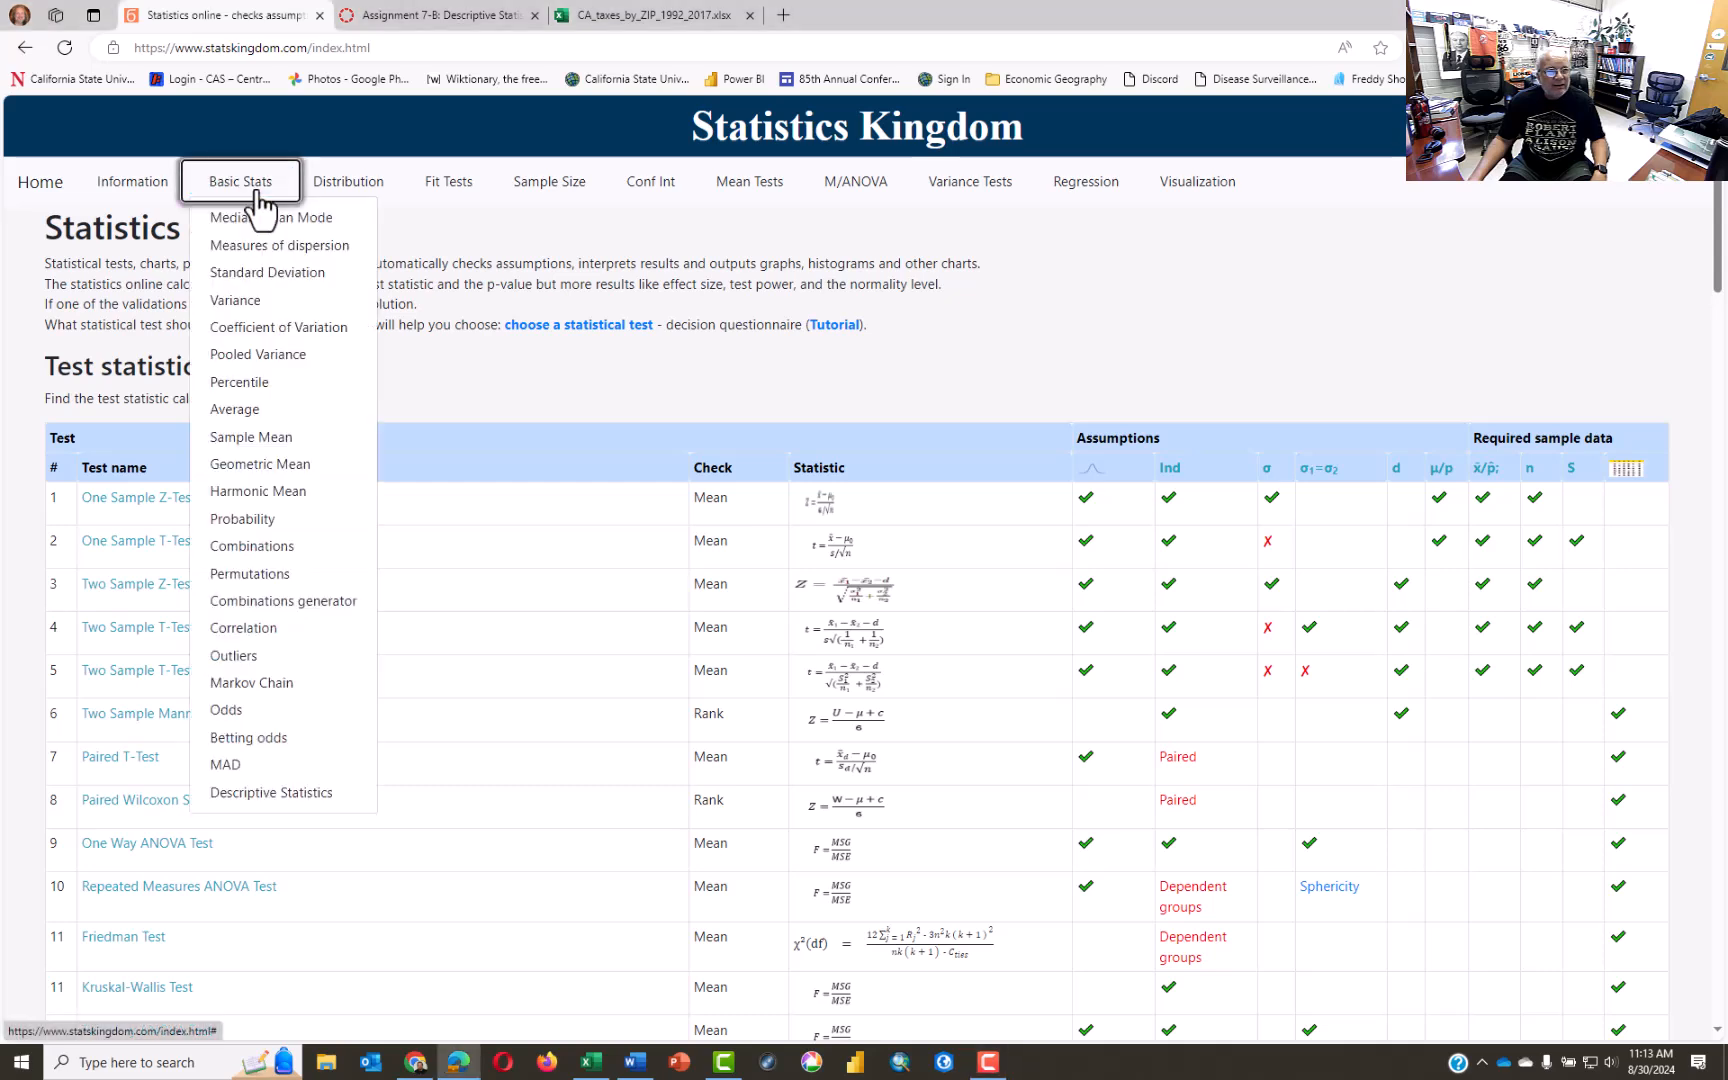
pyautogui.click(271, 797)
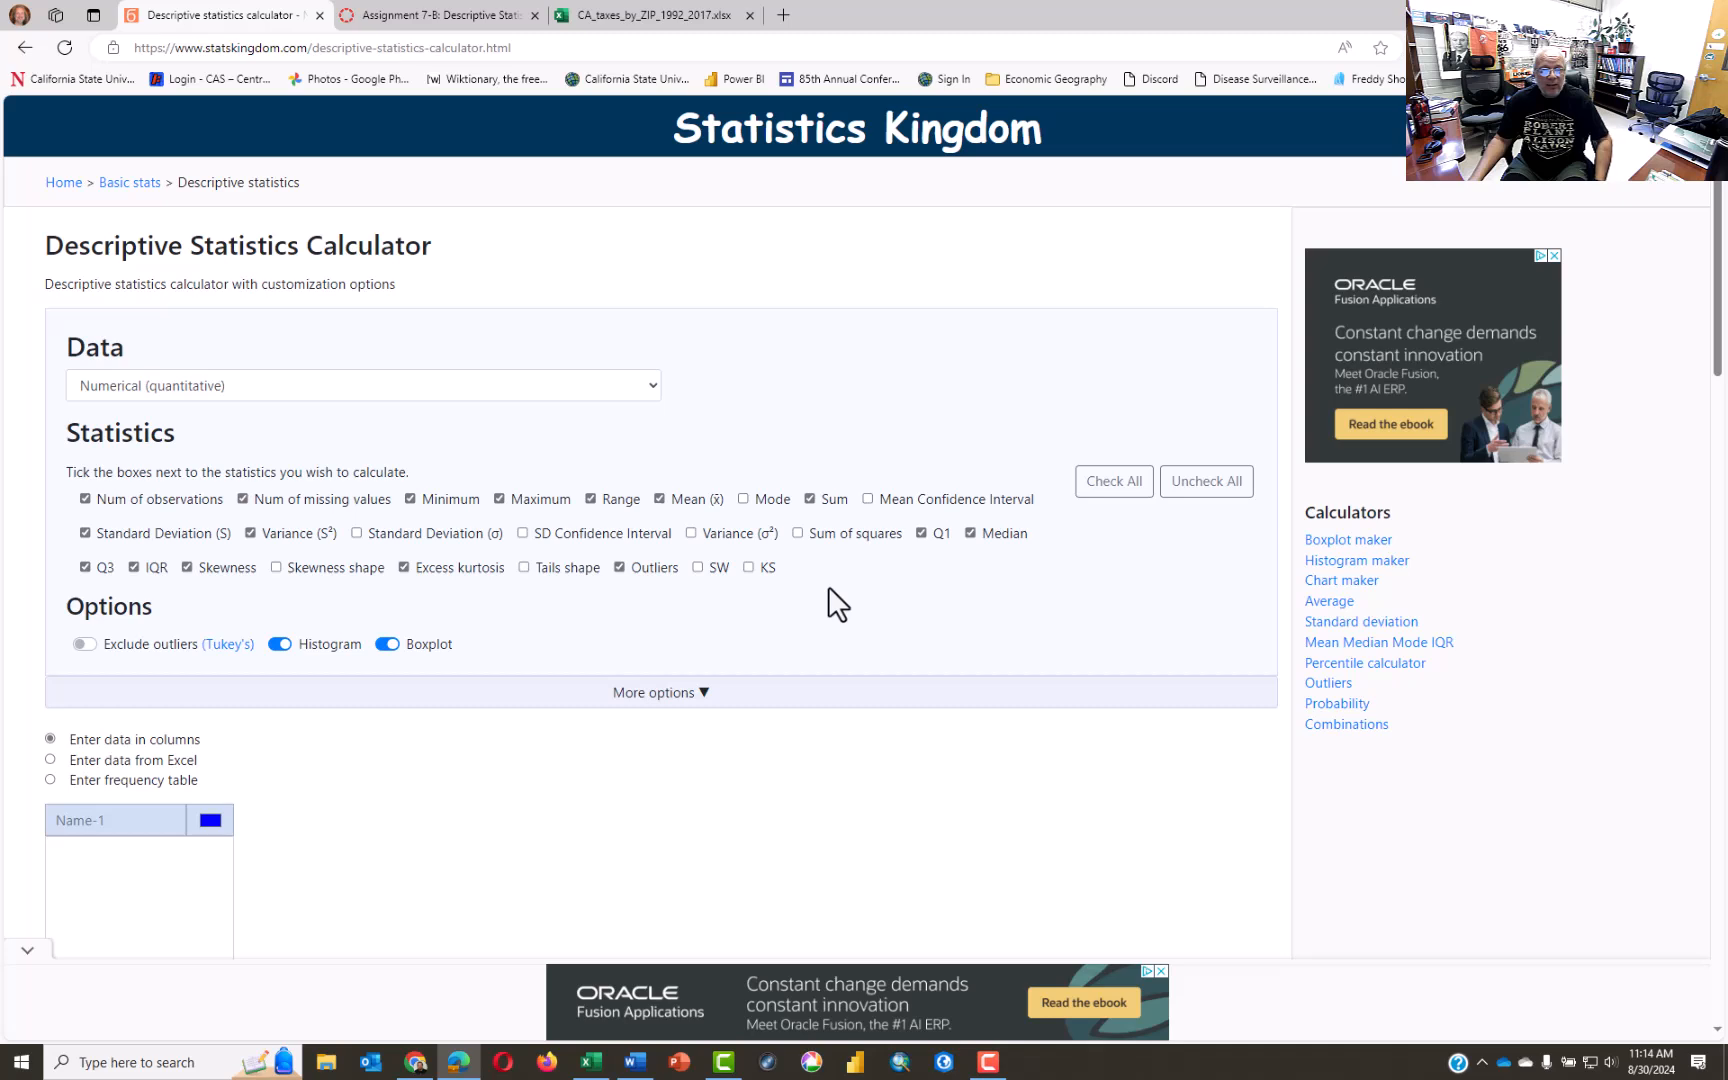
# Step: Turn off the Histogram and Boxplot options of the descriptive statistics calculator
pyautogui.scroll(-1, 825, 585)
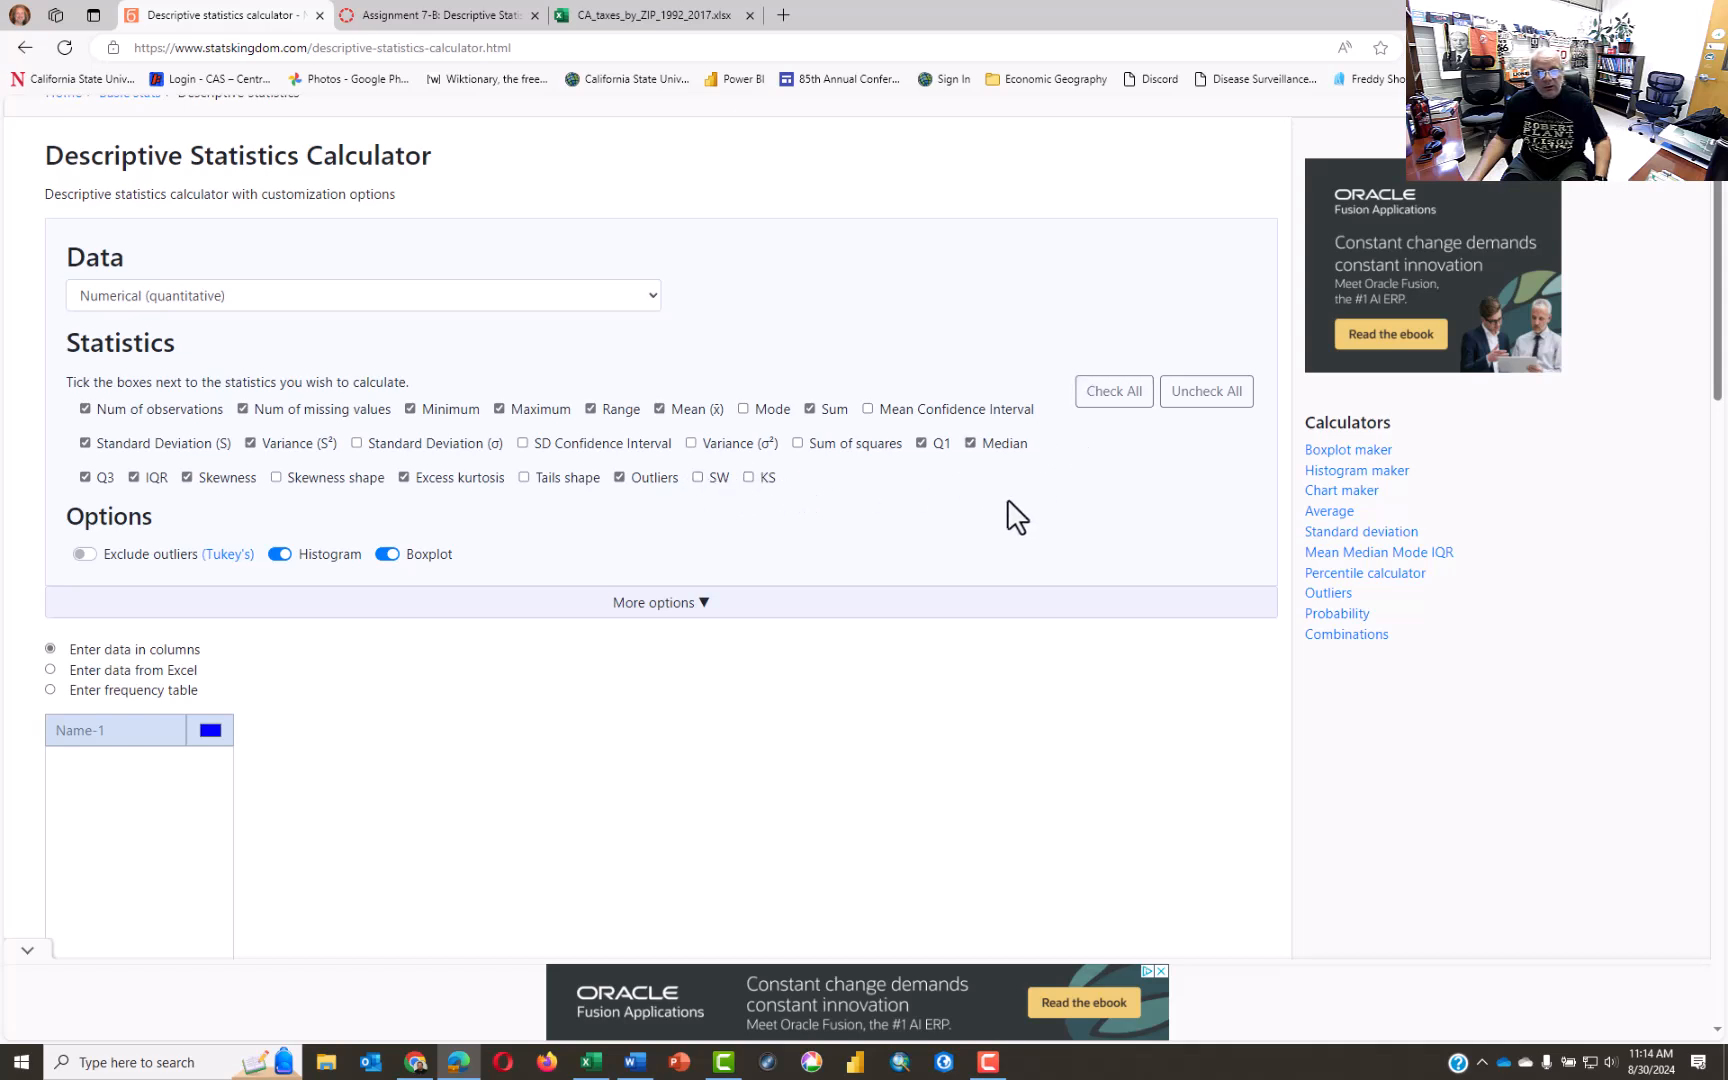
pyautogui.scroll(-1, 970, 515)
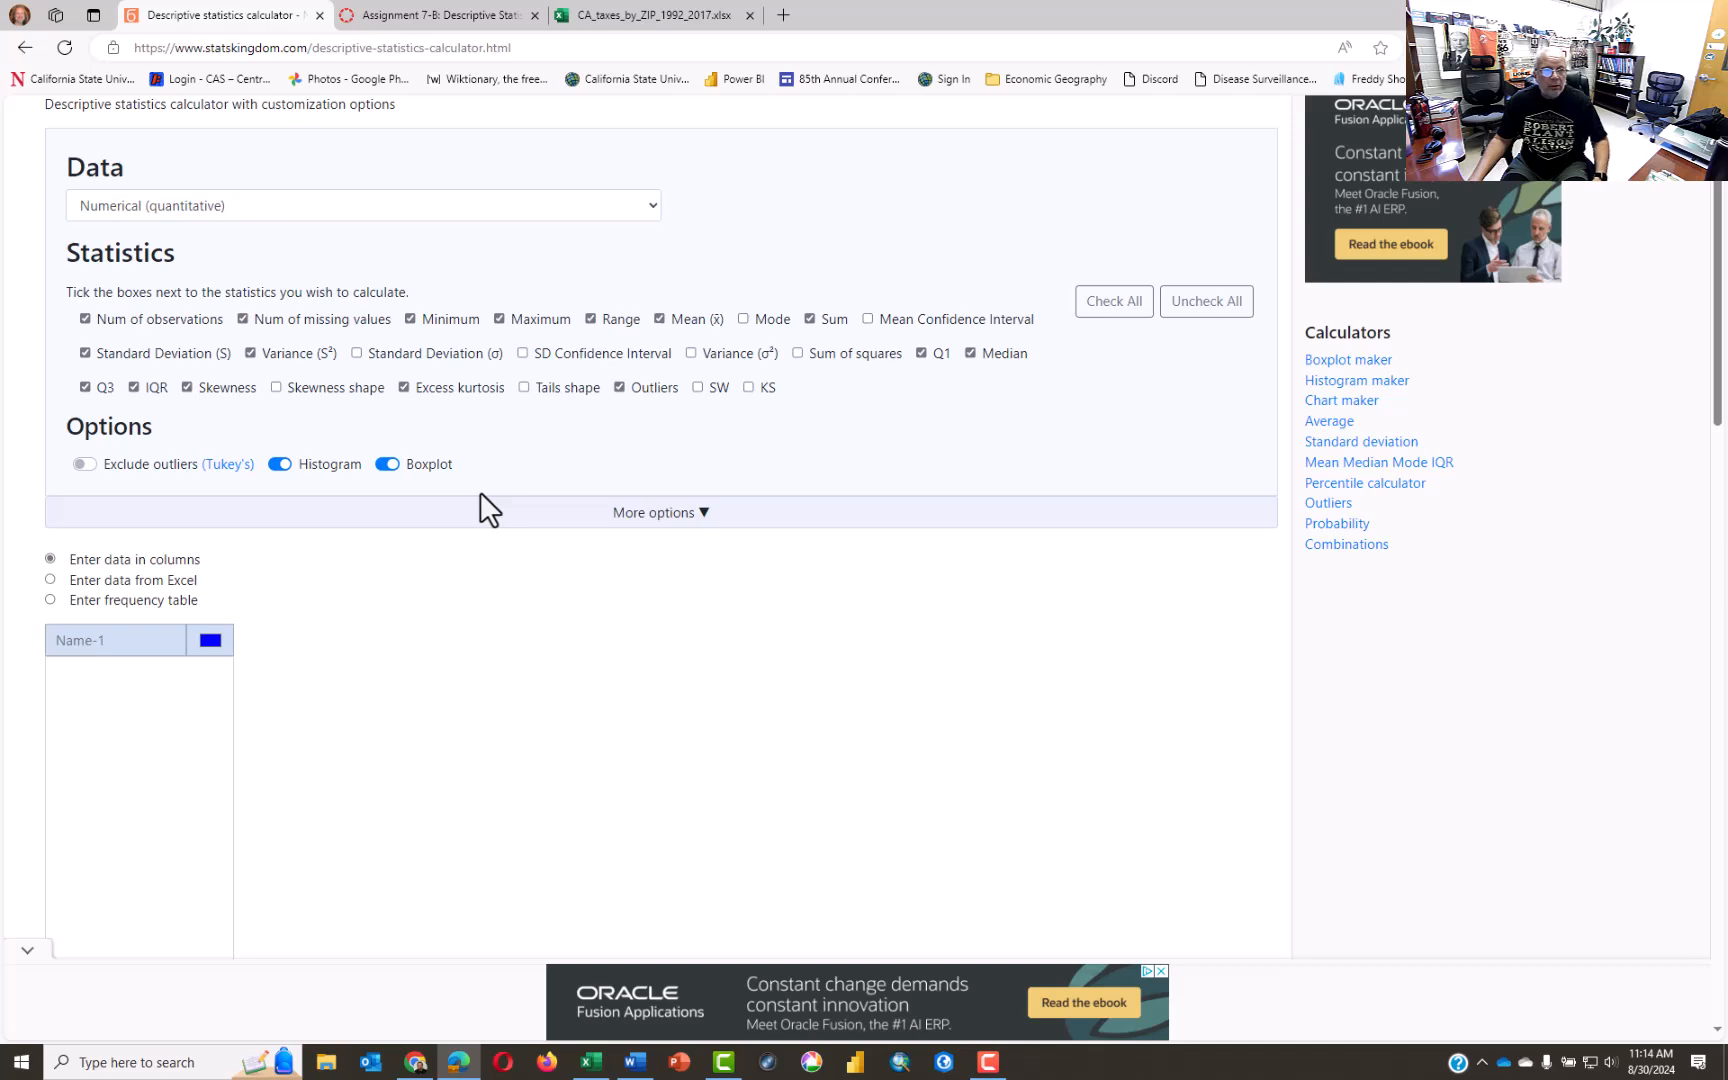
pyautogui.click(279, 464)
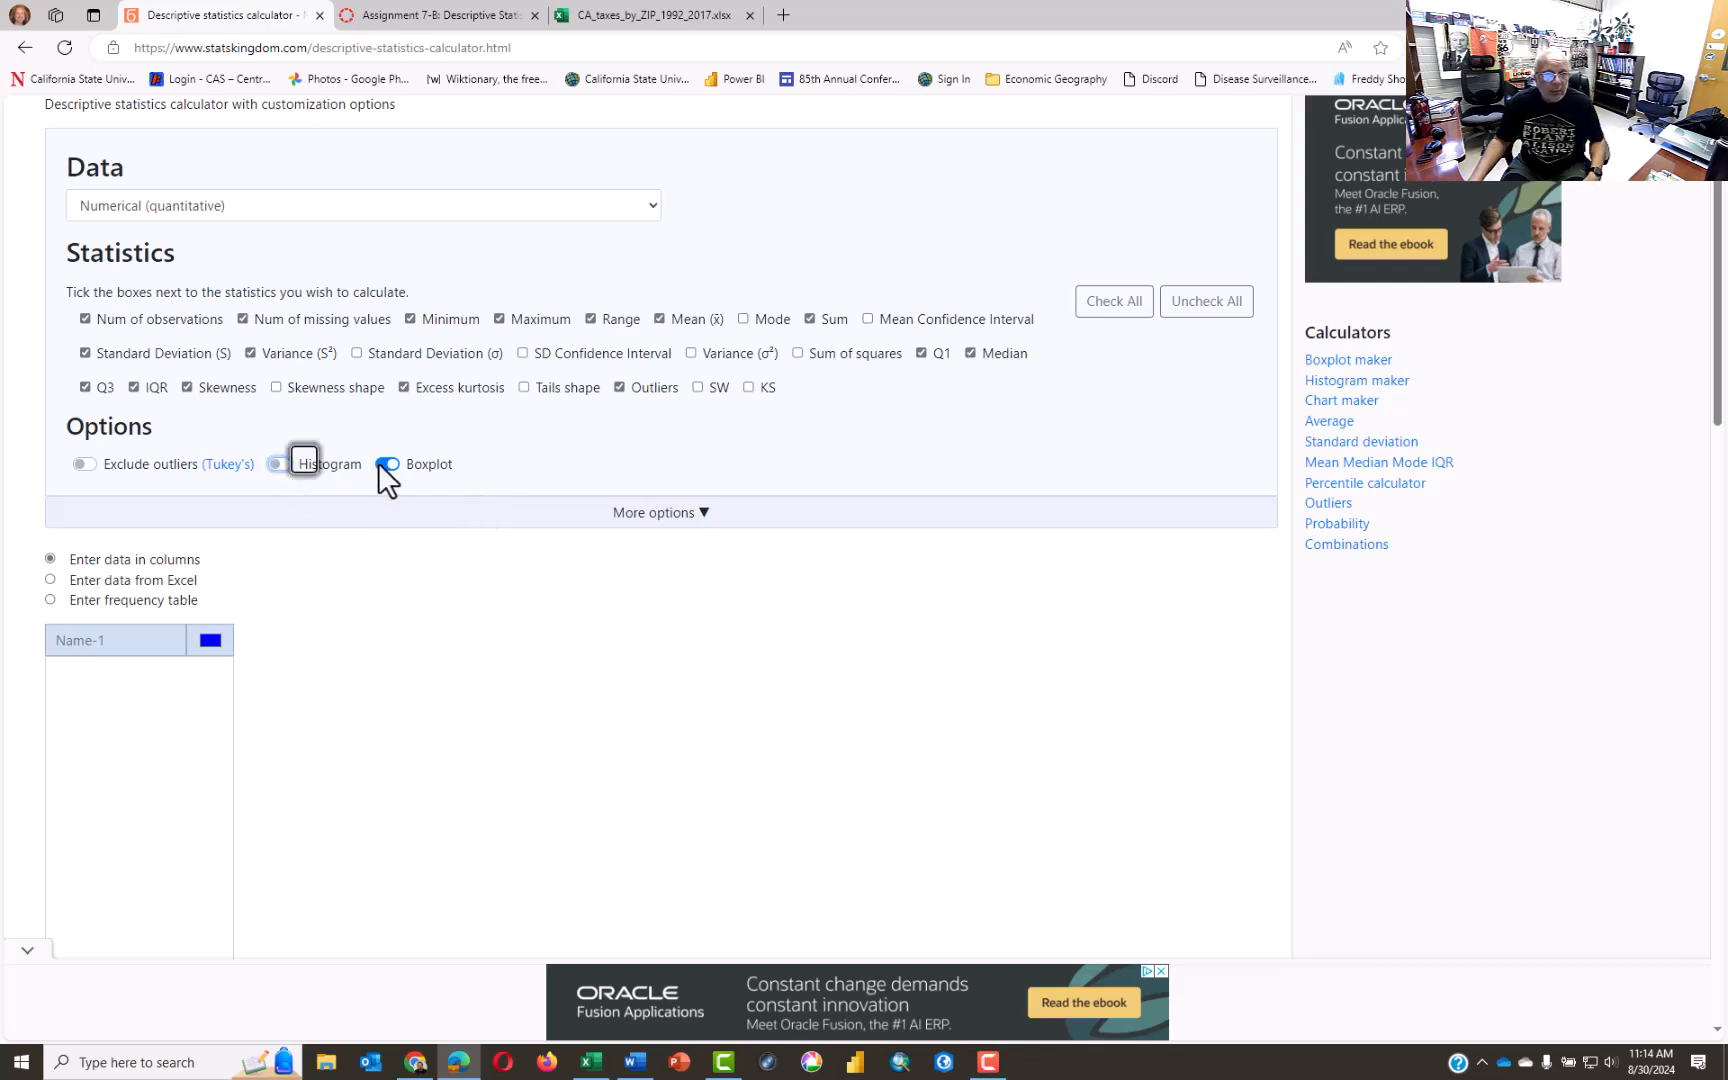
pyautogui.click(382, 464)
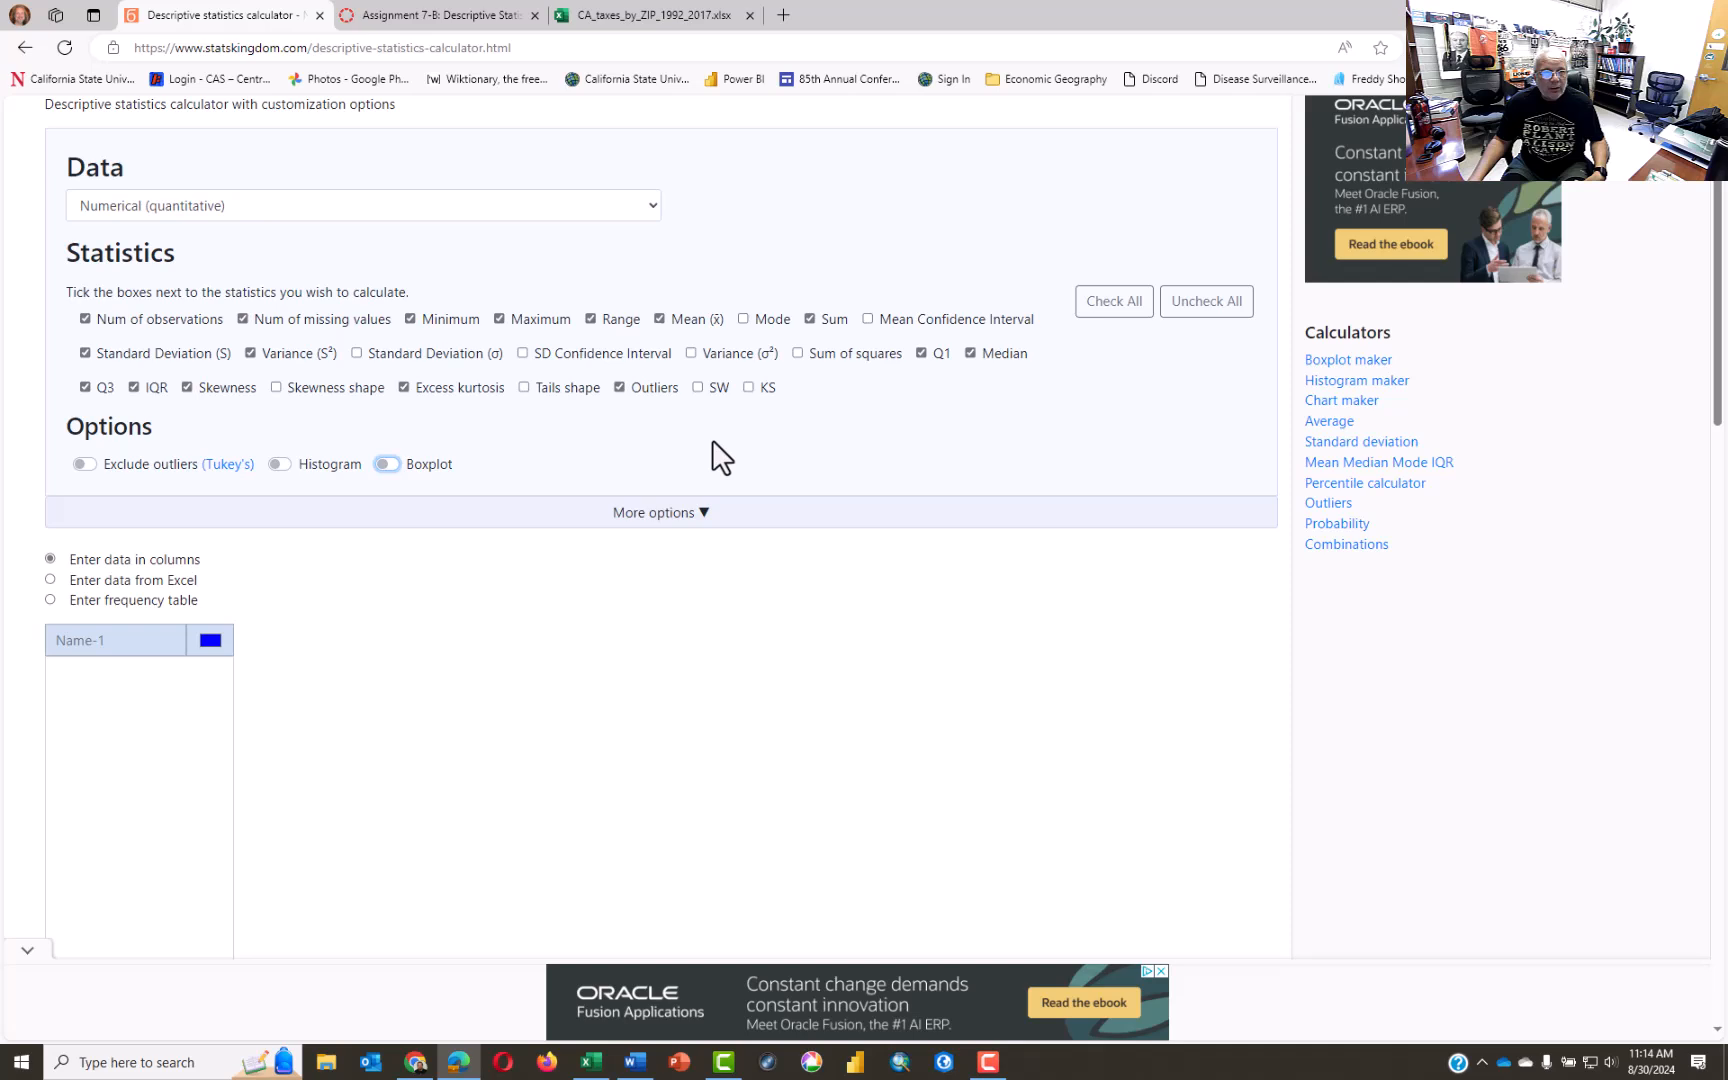
# Step: Set the calculator to enter data from Excel and paste the copied Returns through TaxPct columns into the data area
pyautogui.scroll(-3, 713, 443)
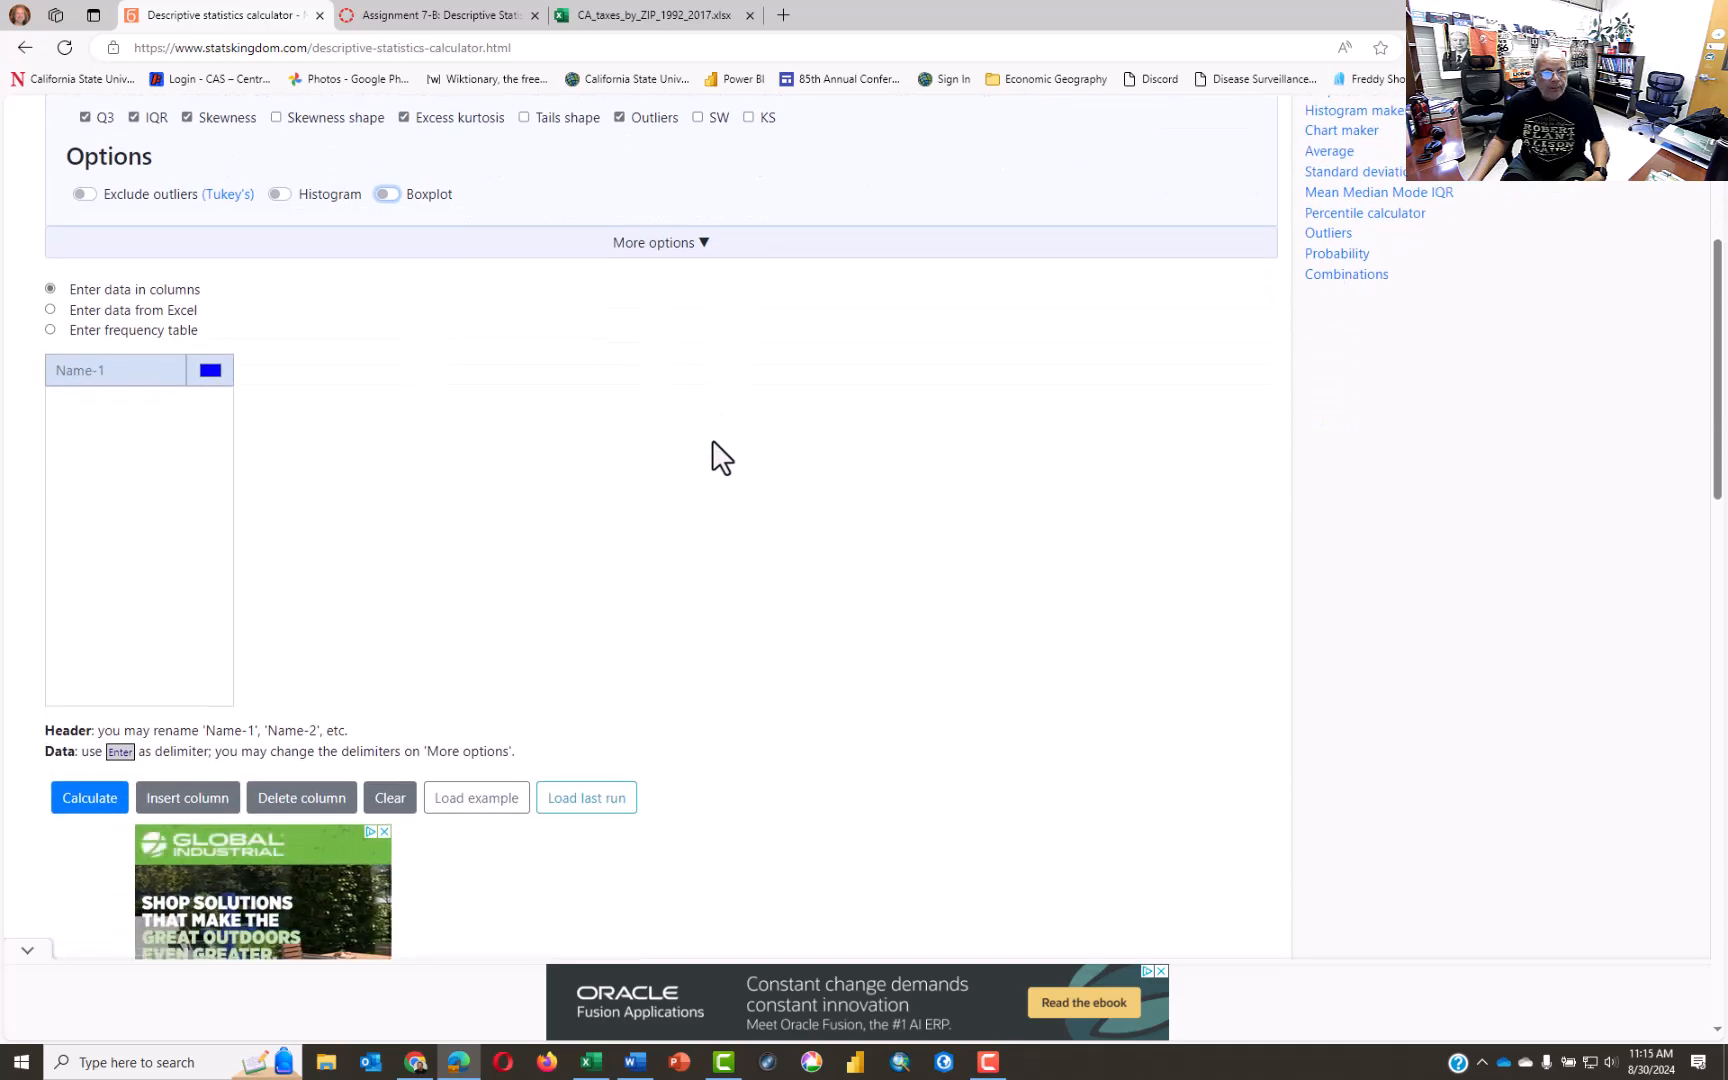
pyautogui.click(51, 310)
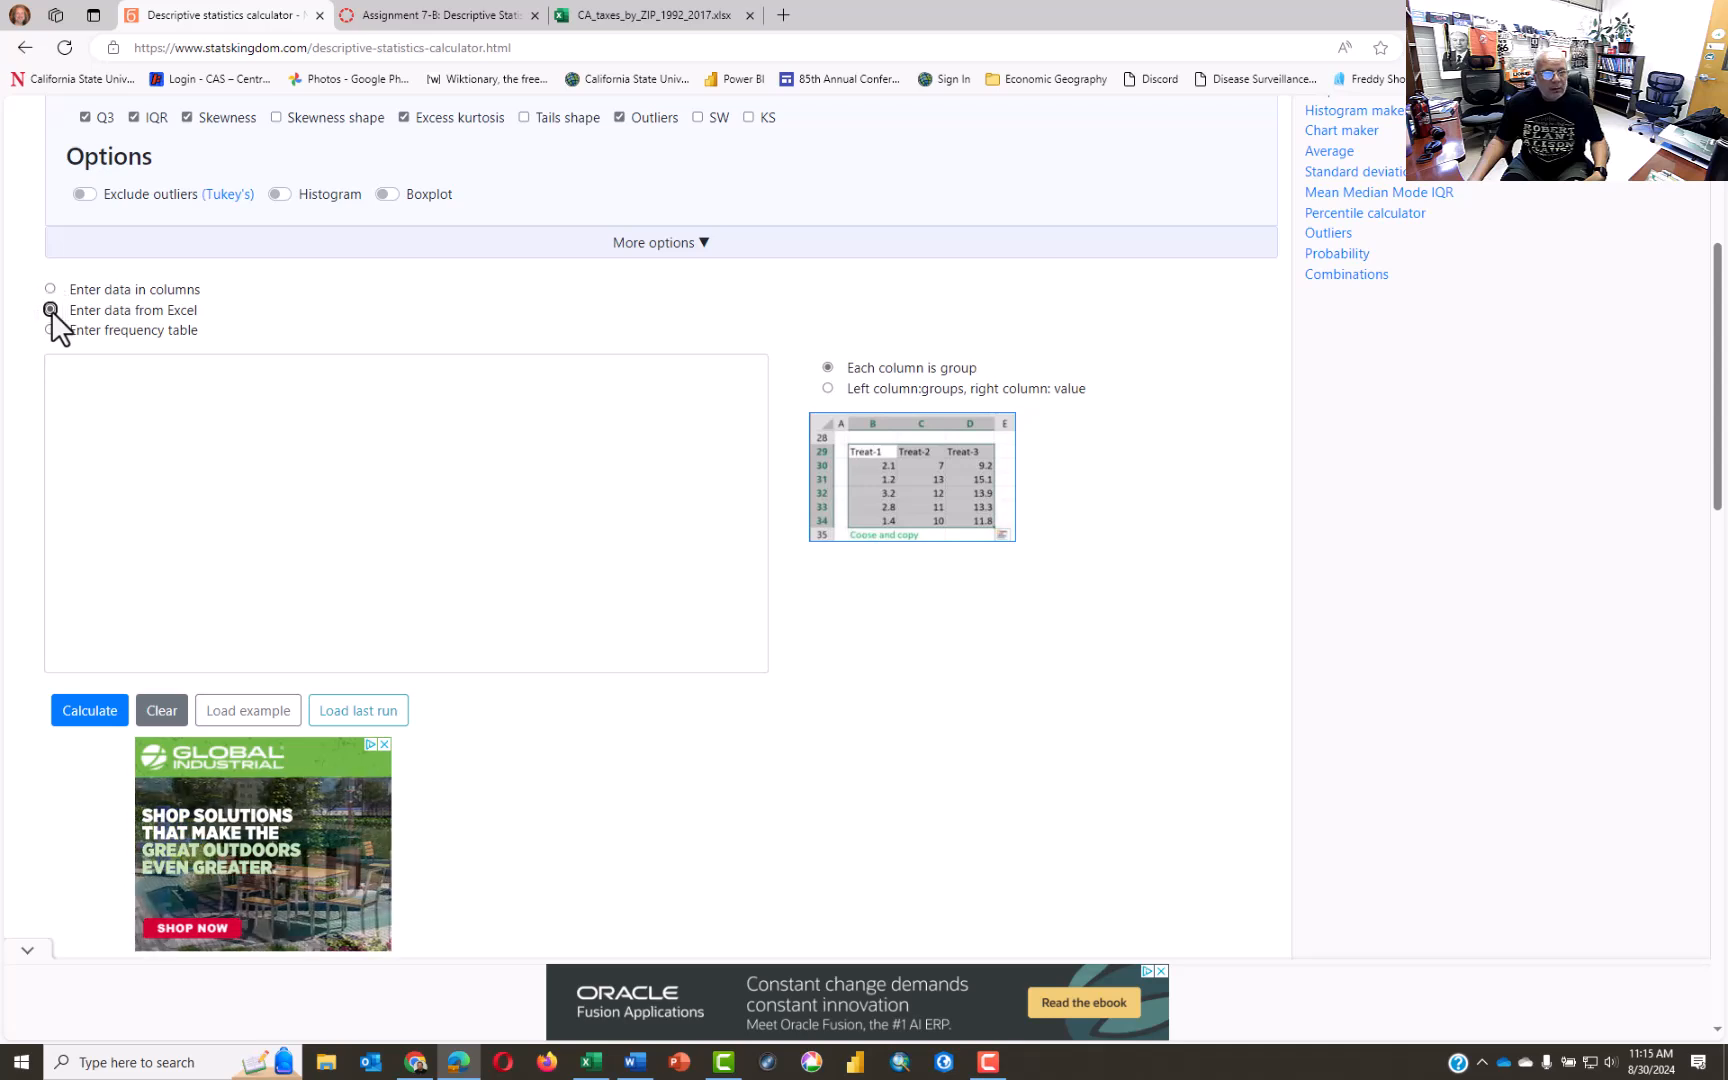
pyautogui.click(80, 398)
pyautogui.rightClick(80, 398)
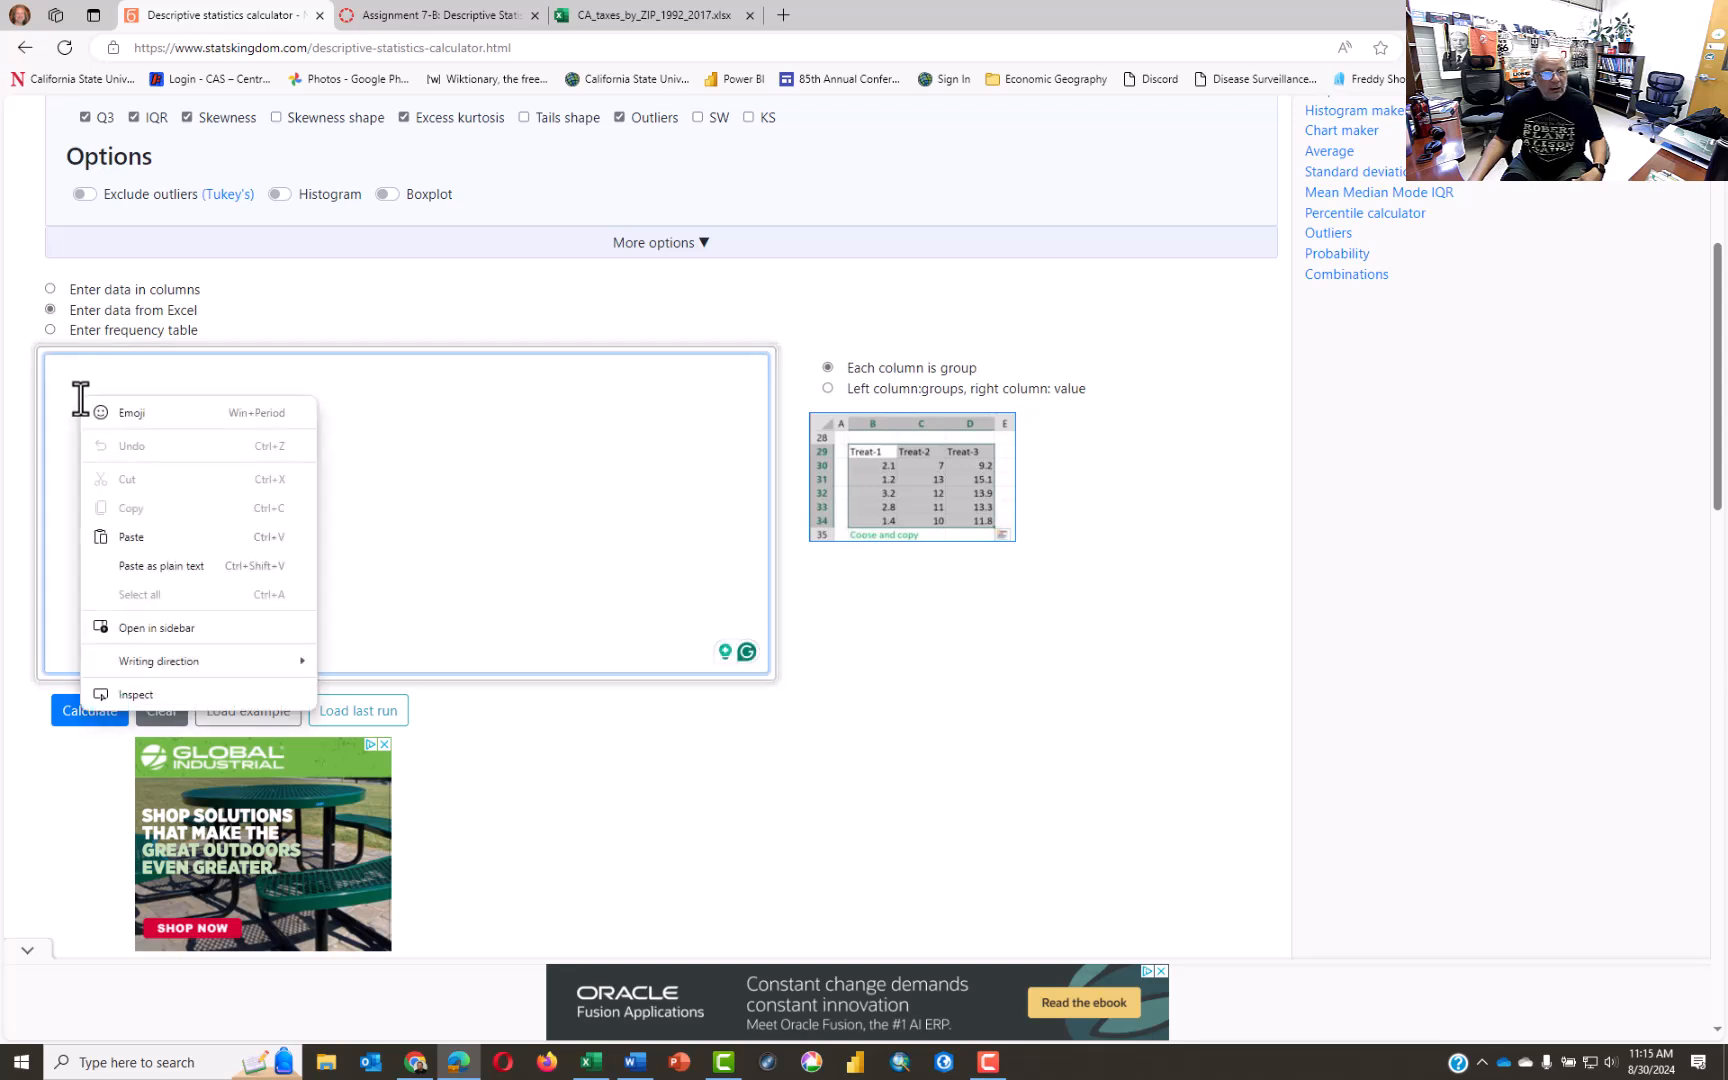
pyautogui.click(130, 537)
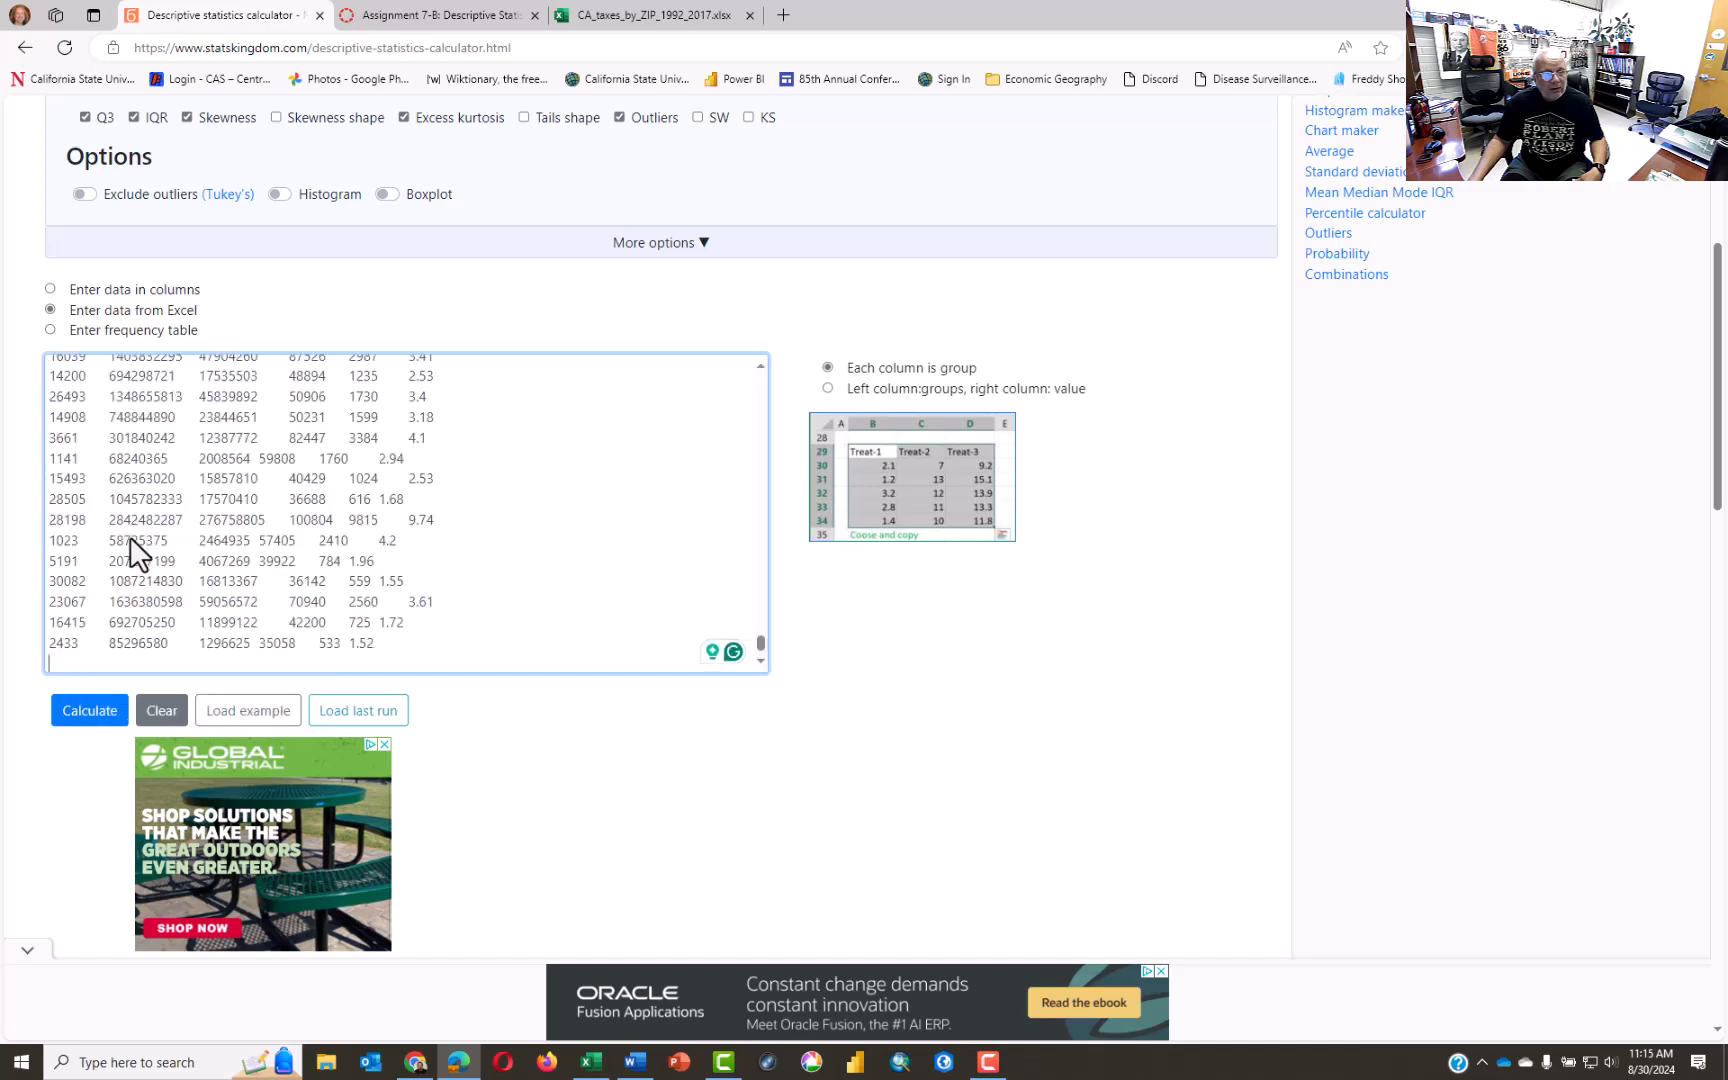
# Step: Calculate the descriptive statistics of the pasted columns, then load the last run and calculate again
pyautogui.scroll(-2, 138, 553)
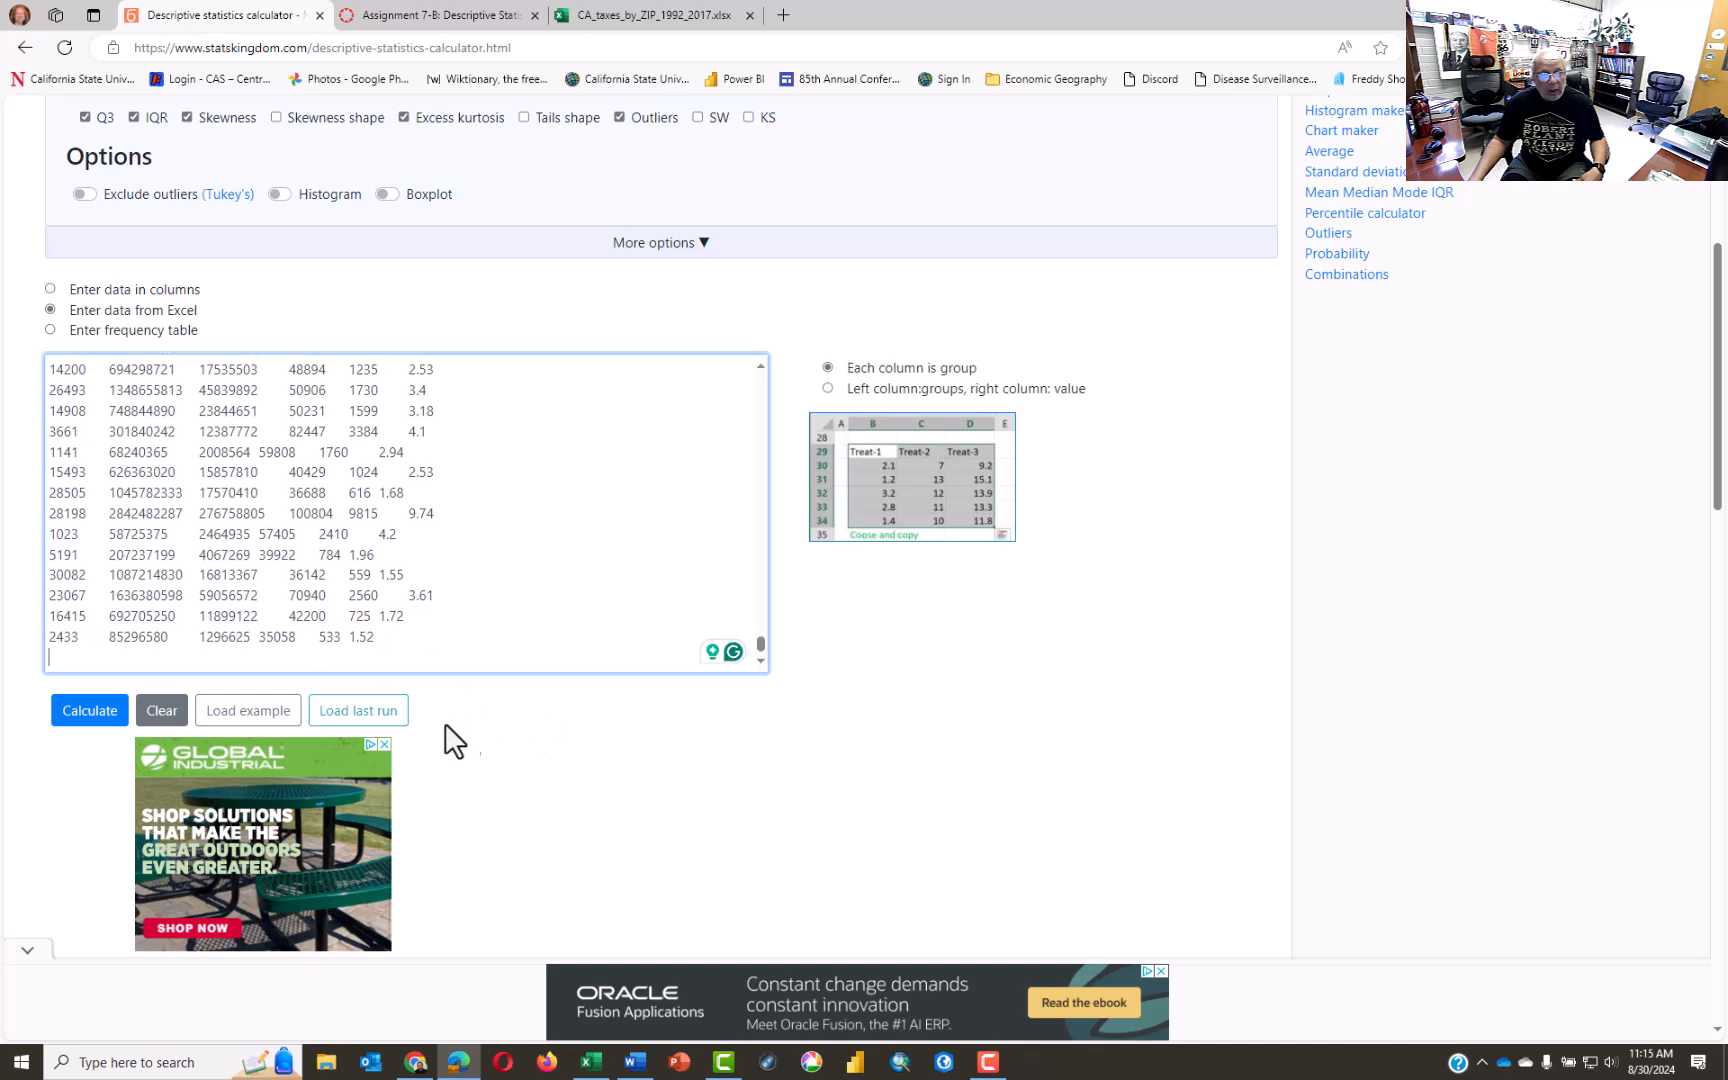
pyautogui.click(85, 724)
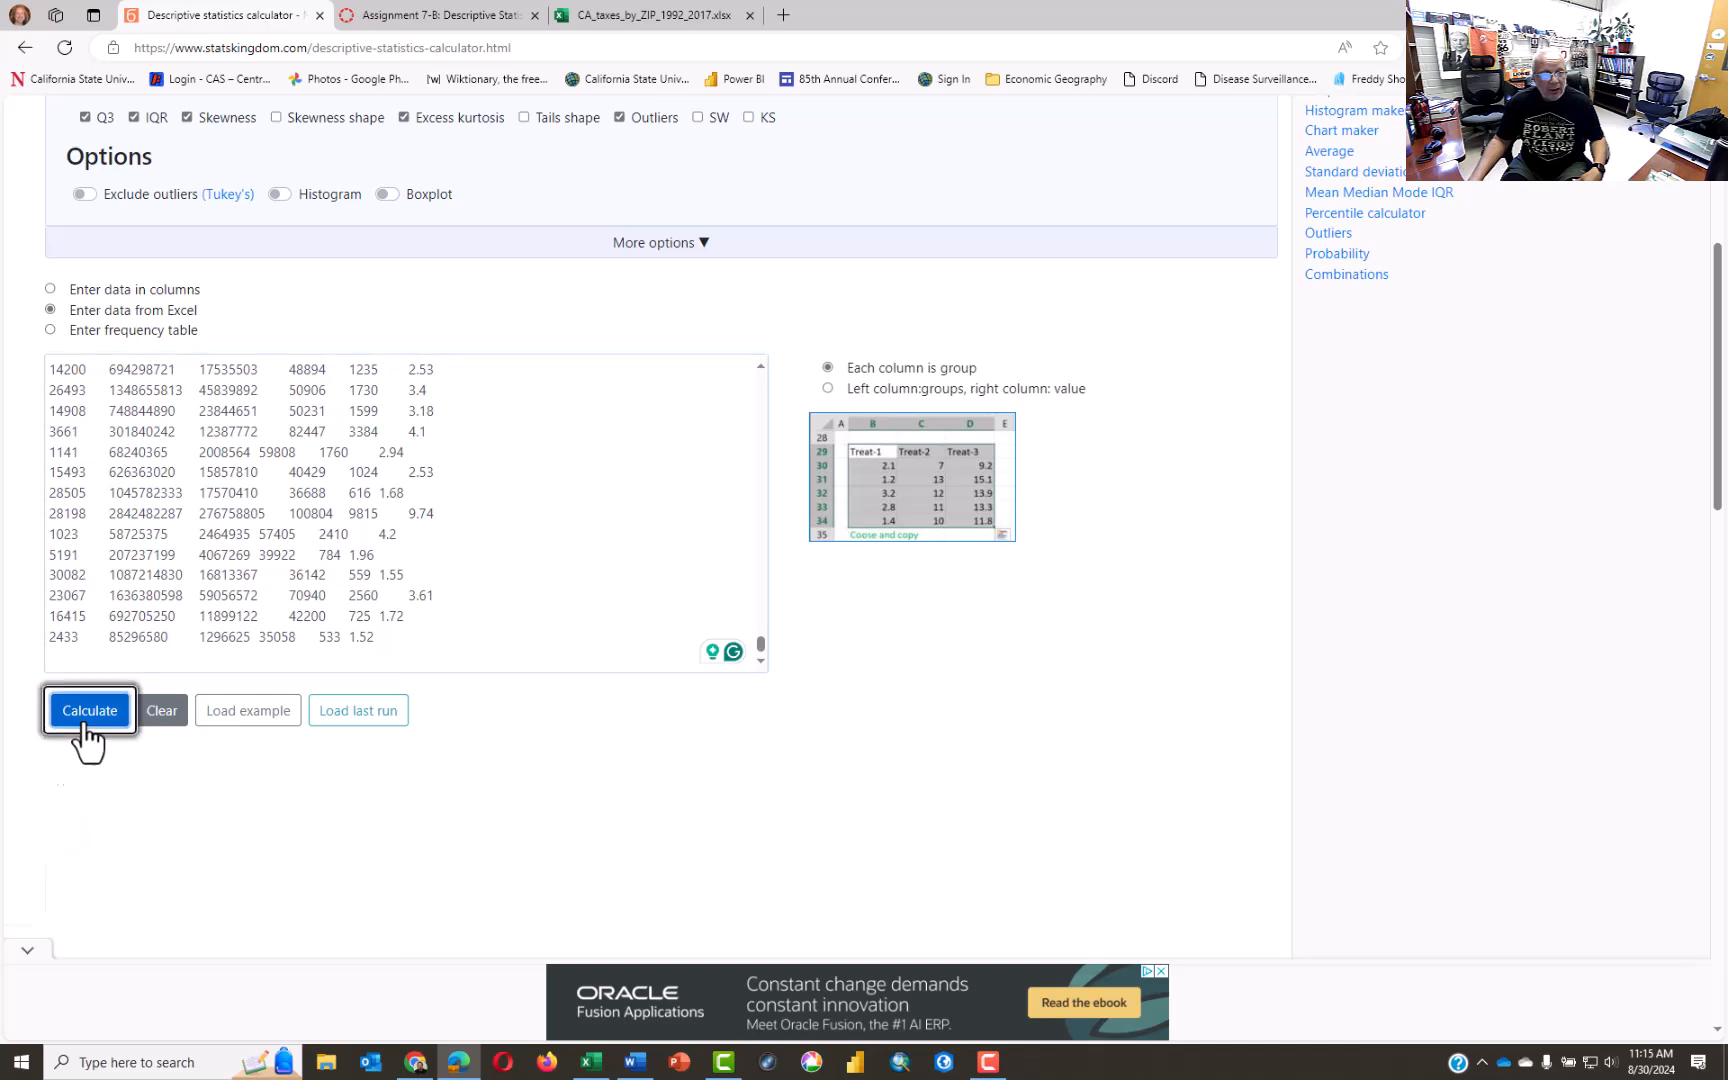
pyautogui.scroll(-4, 670, 765)
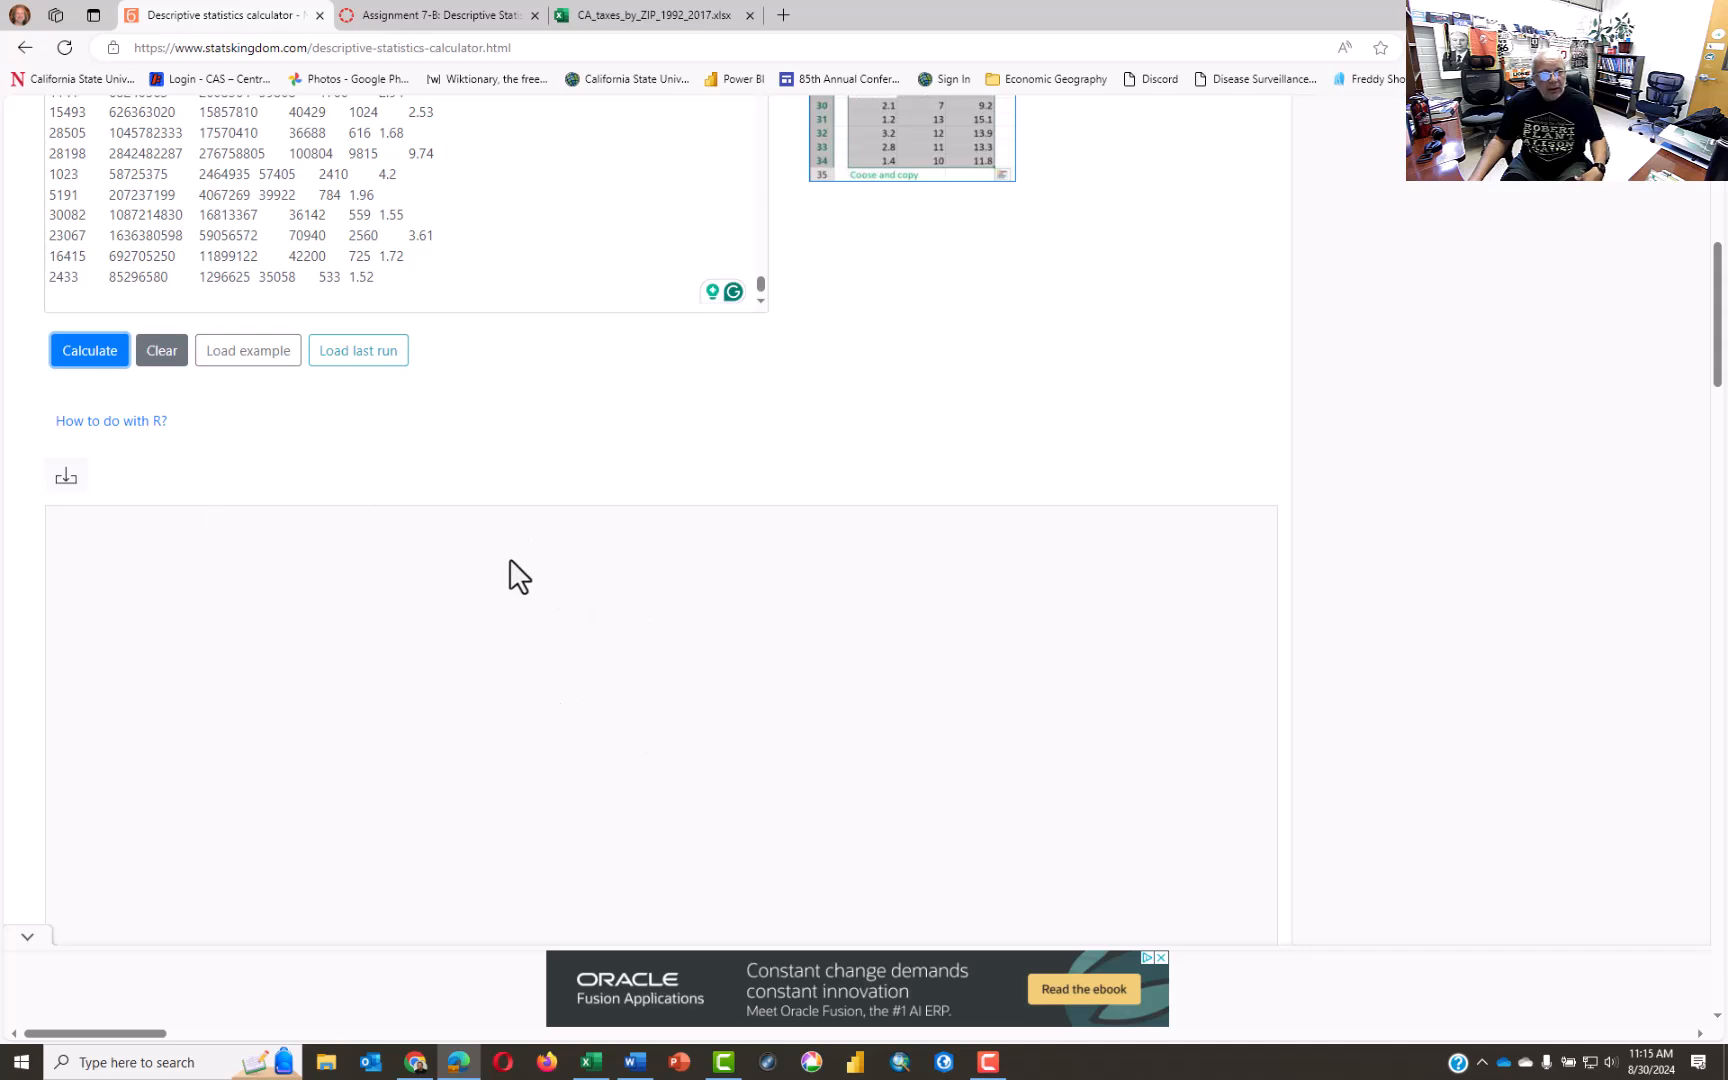
pyautogui.scroll(-2, 698, 640)
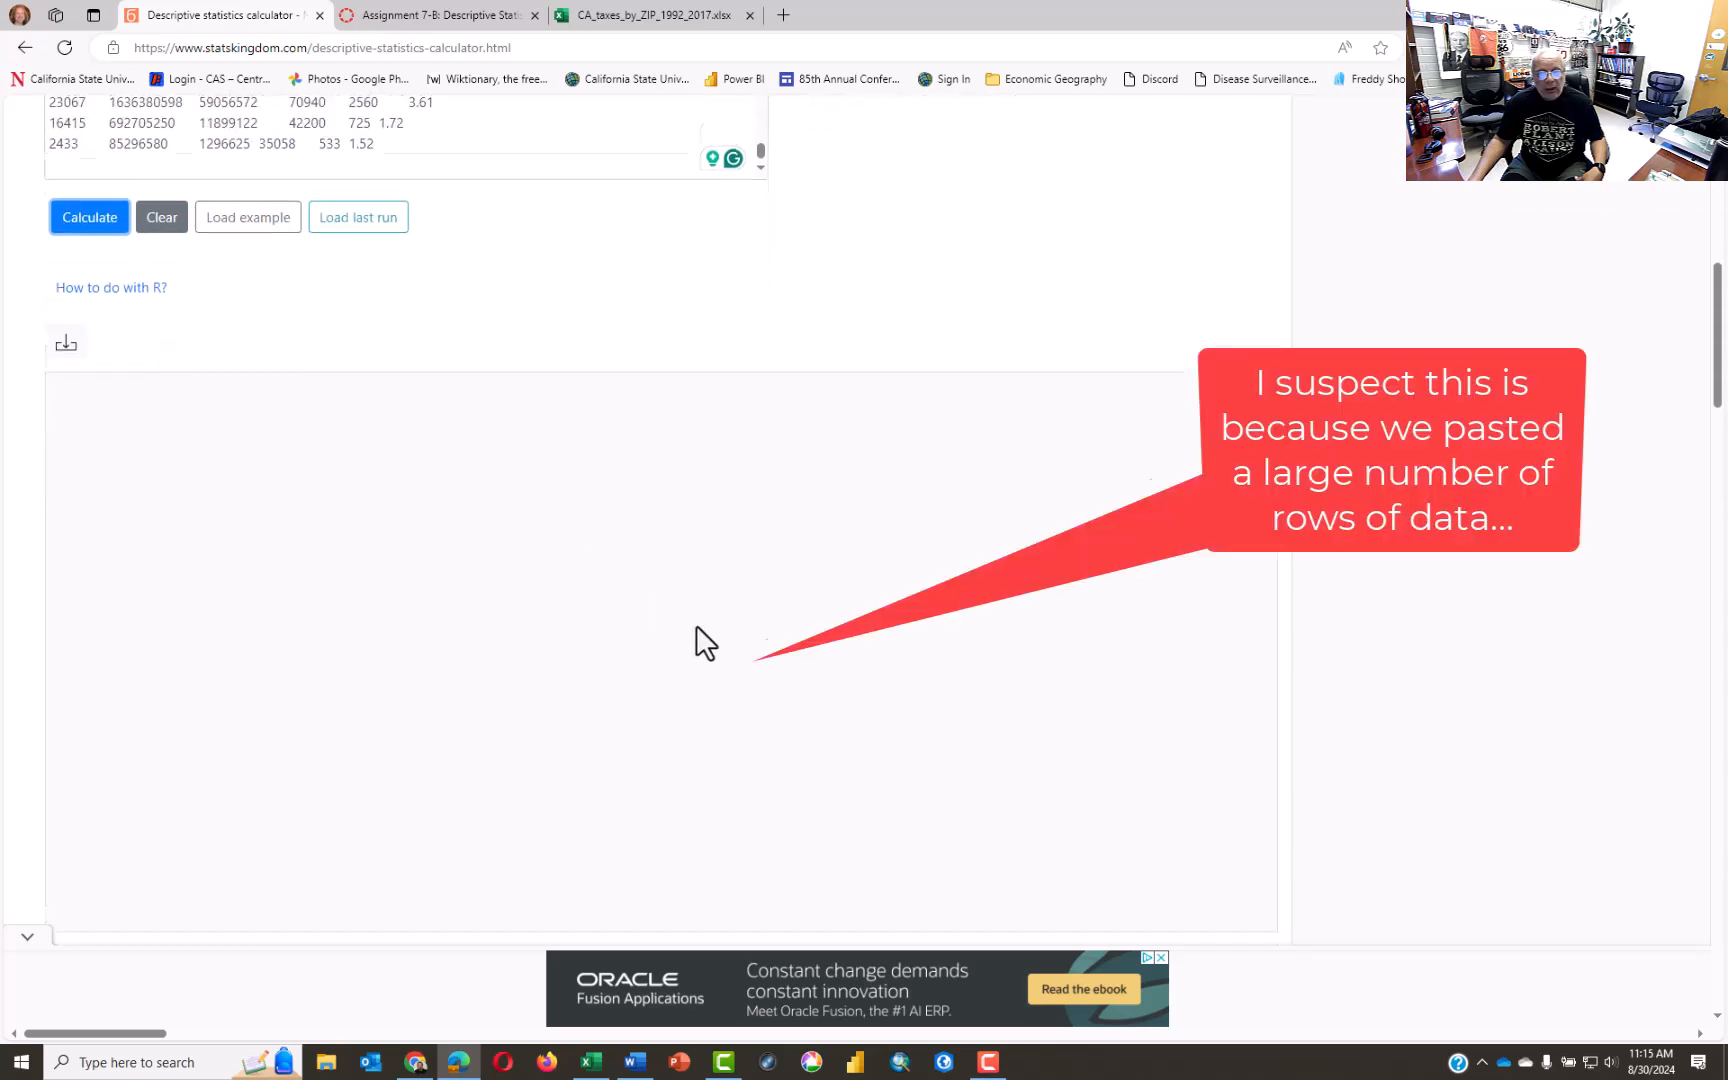
pyautogui.scroll(3, 698, 640)
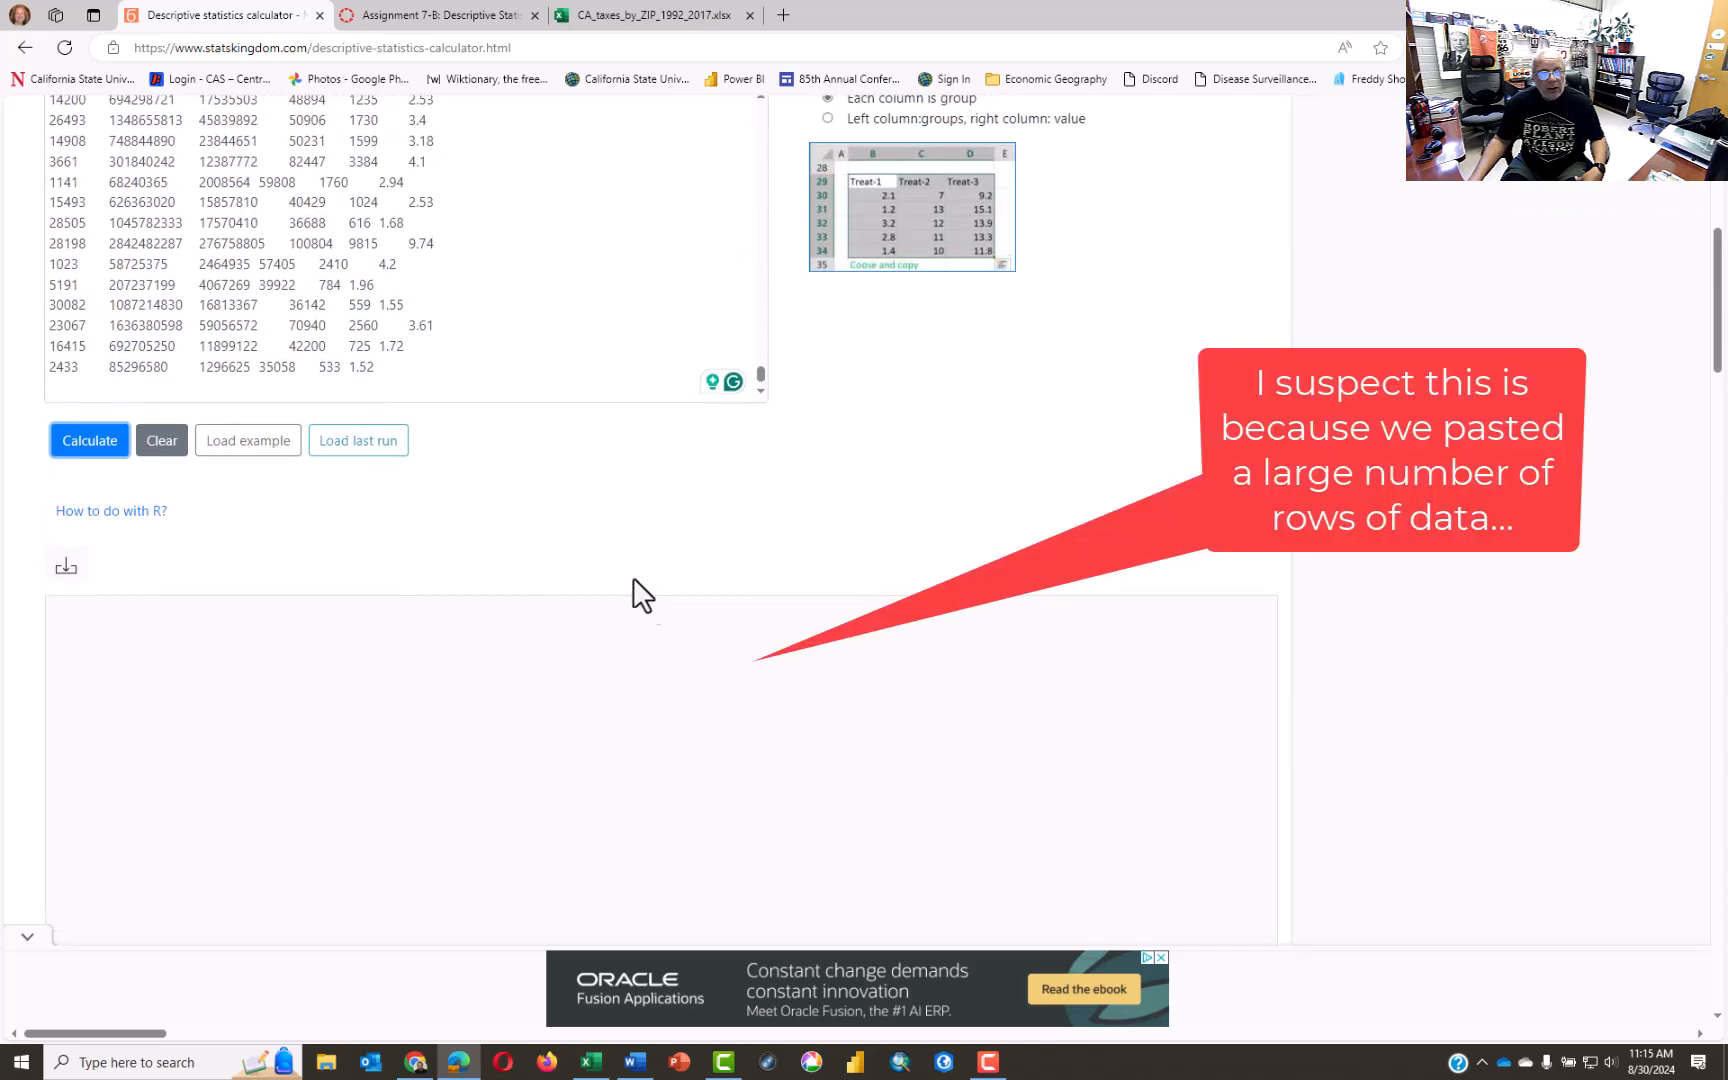
pyautogui.click(381, 448)
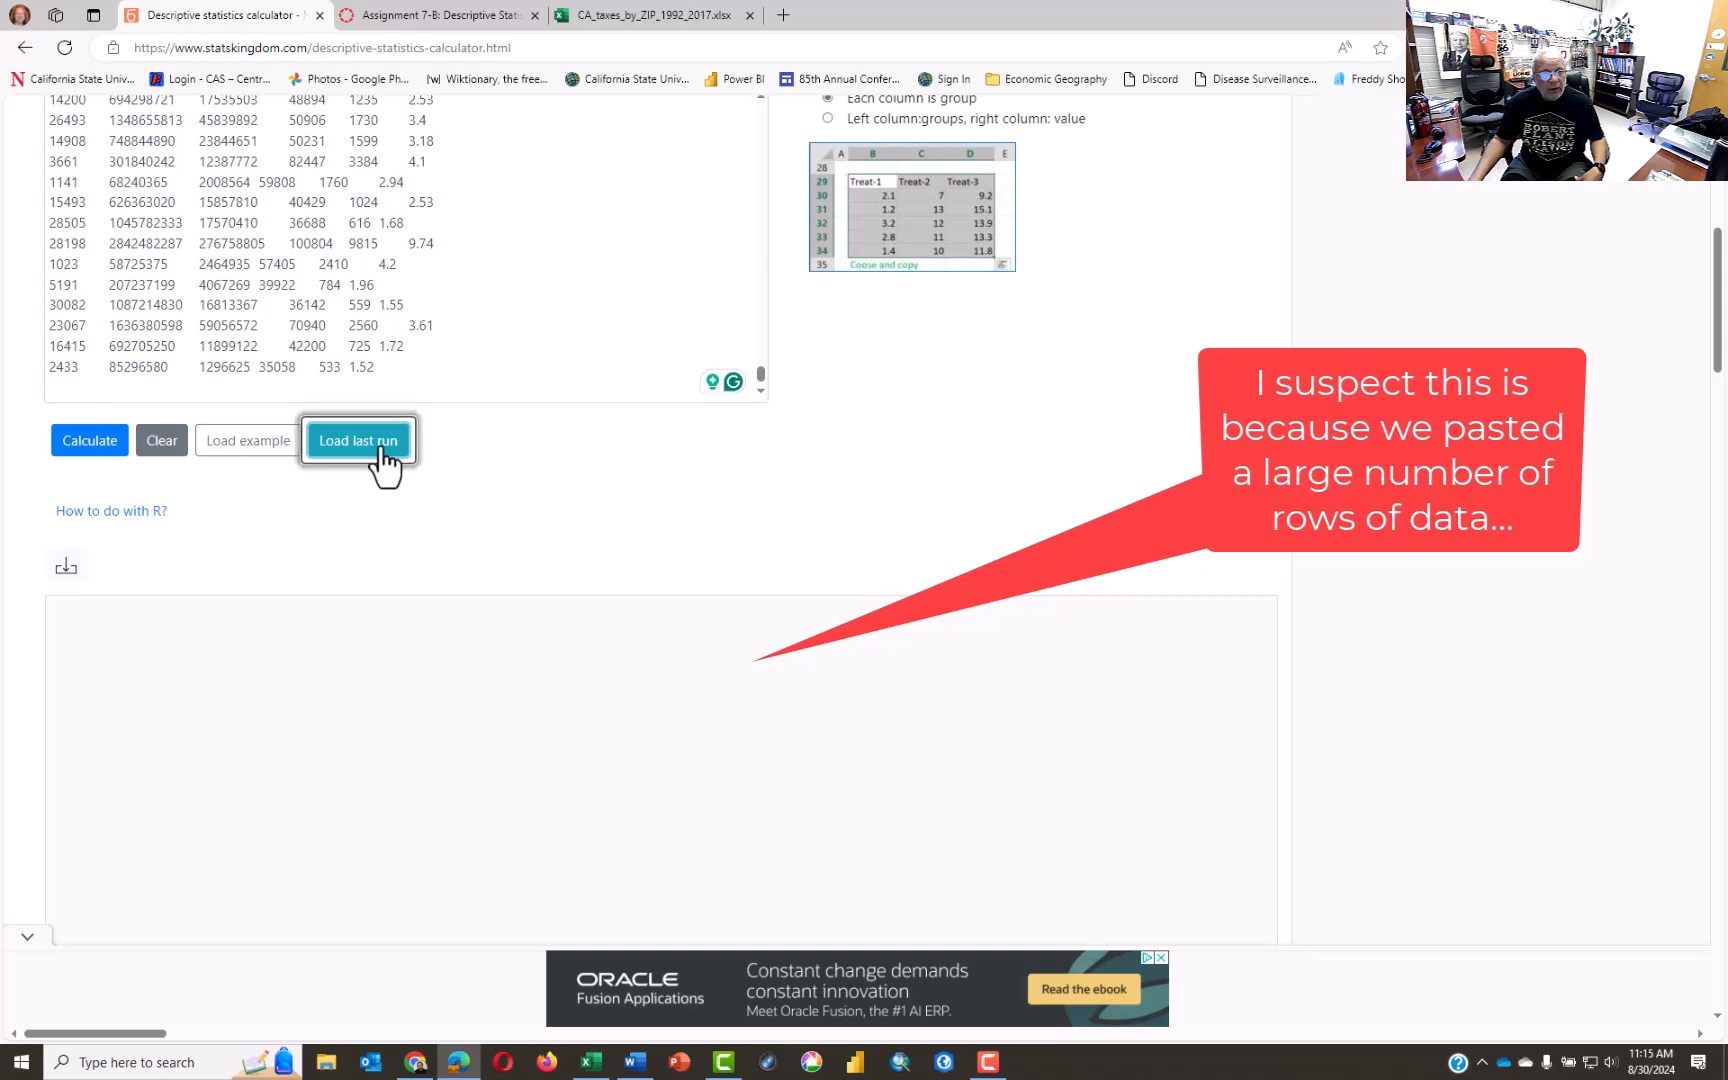
pyautogui.click(98, 448)
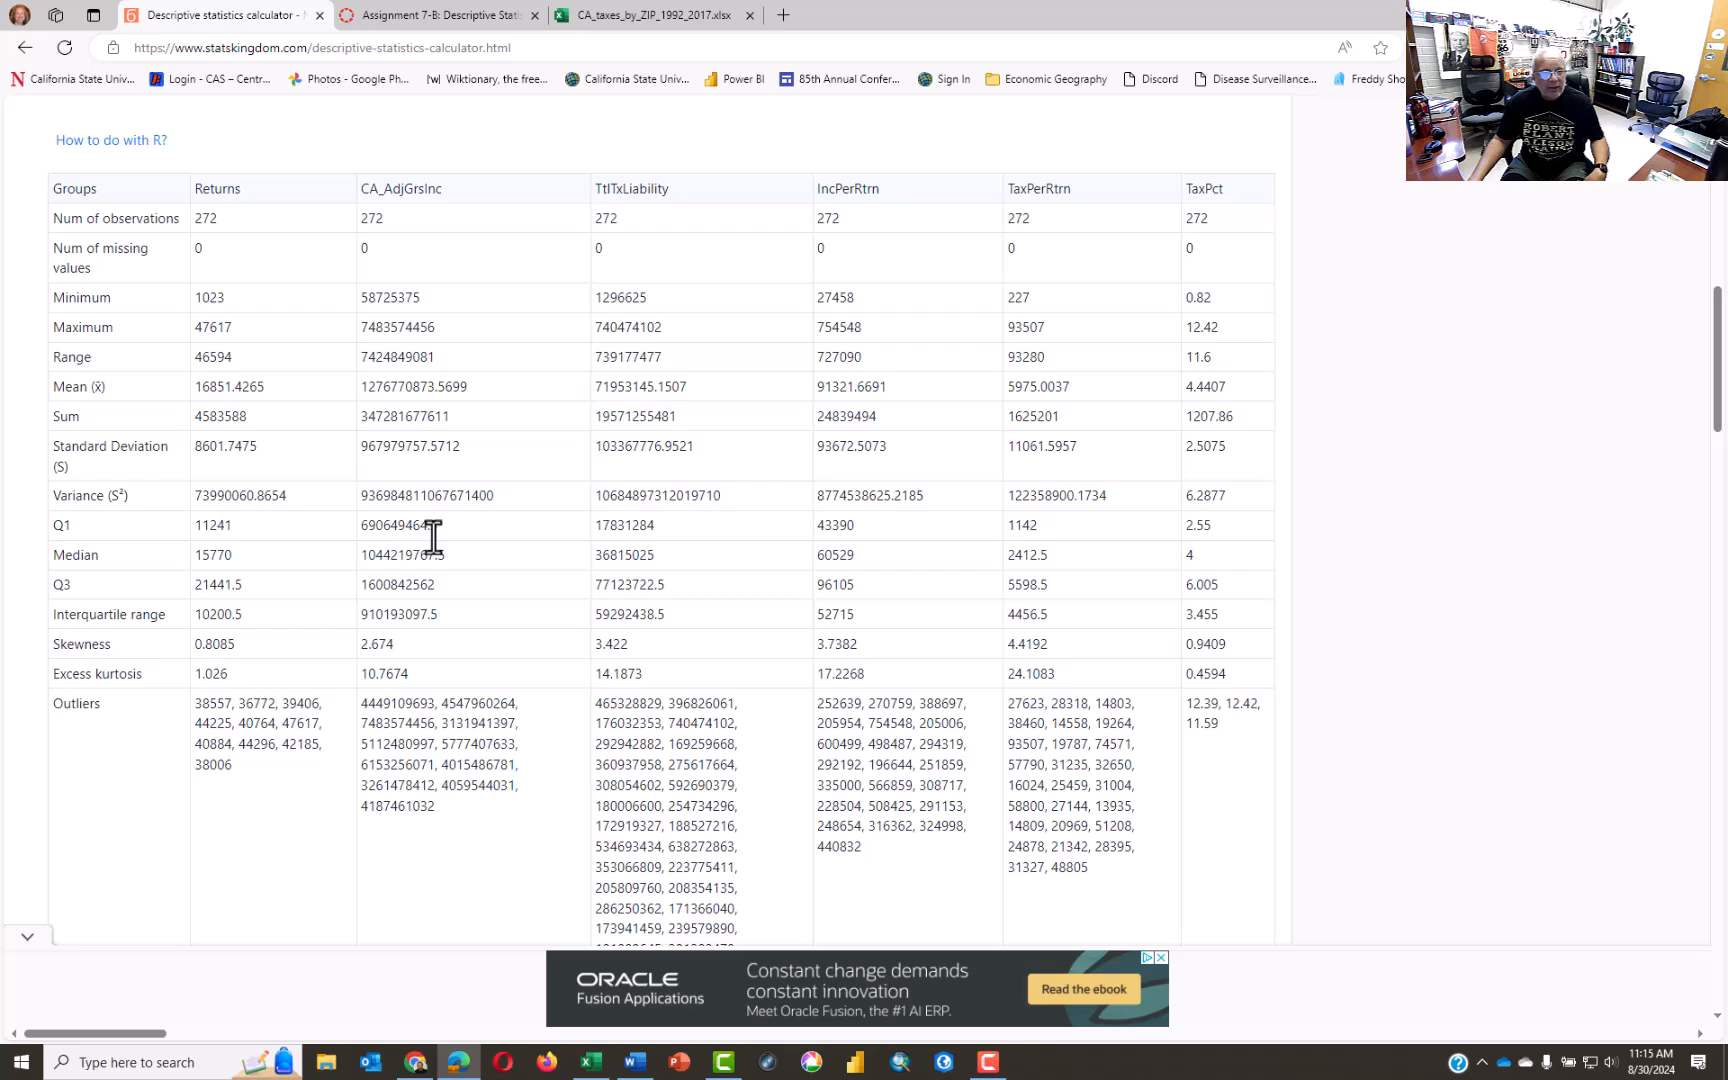
# Step: Examine the results table for the Returns through TaxPct columns, from the number of observations down to the outliers
pyautogui.scroll(-3, 433, 537)
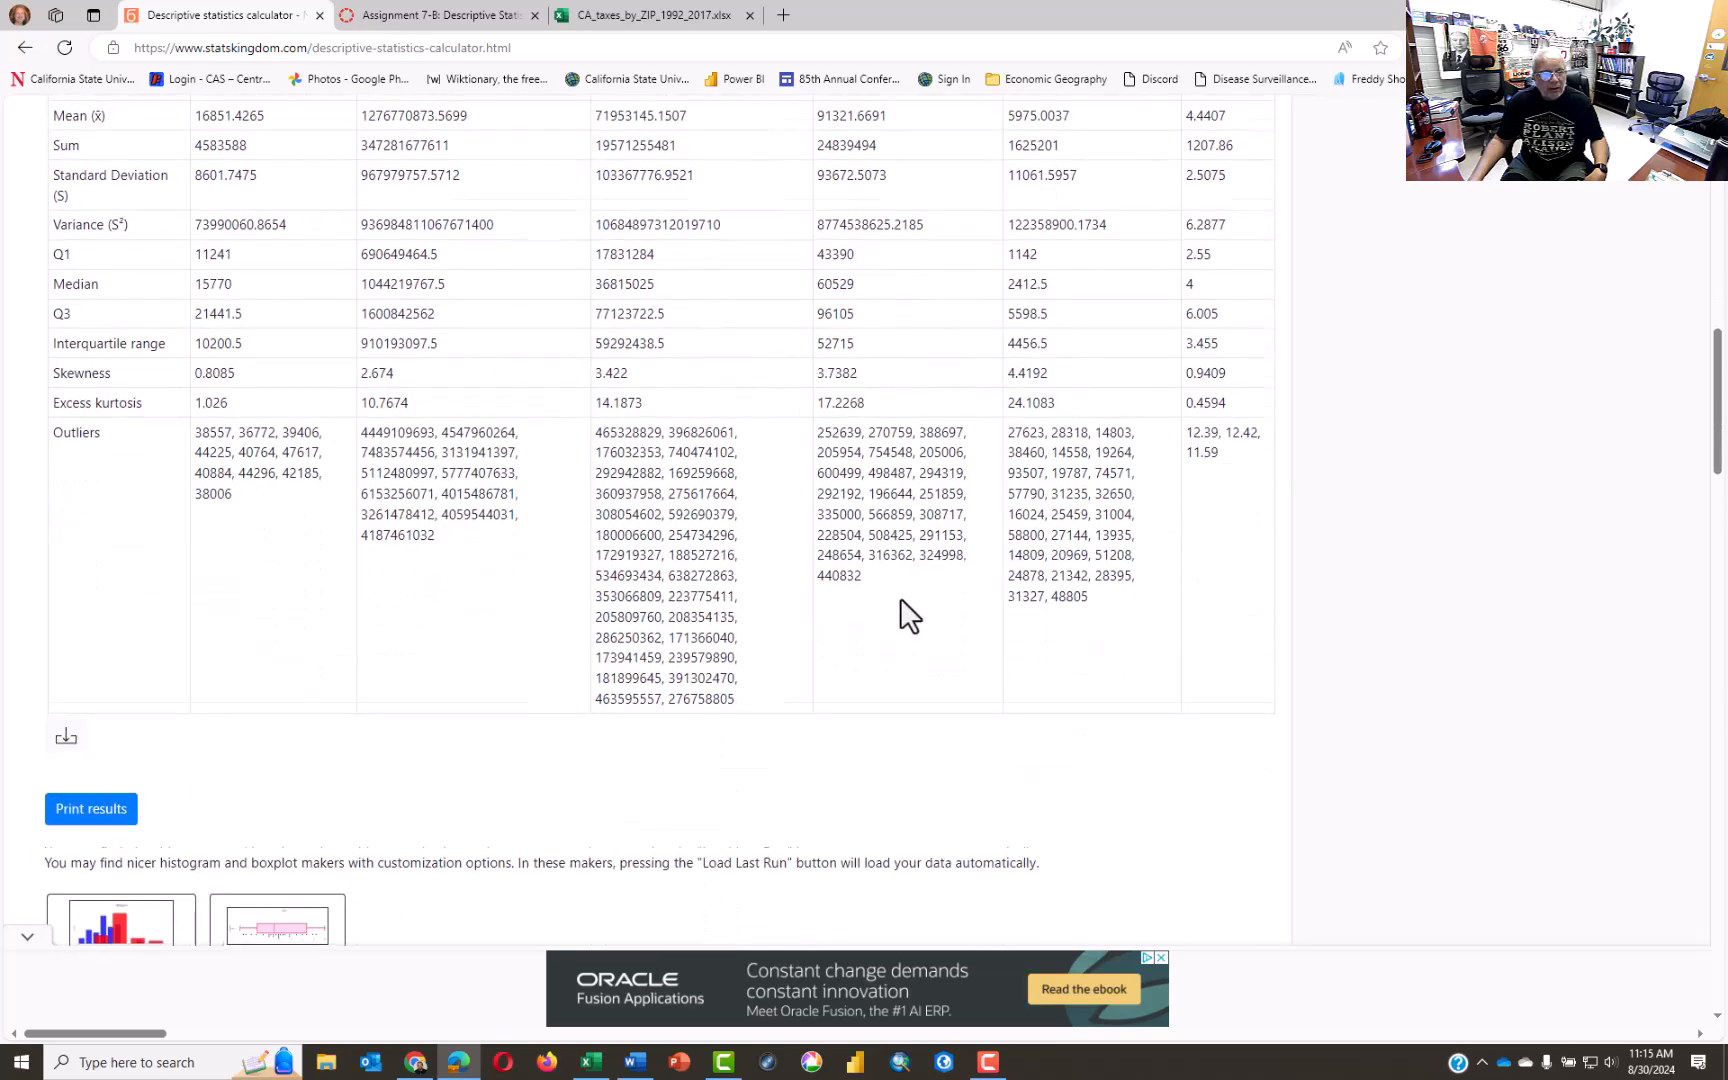
pyautogui.scroll(-3, 899, 605)
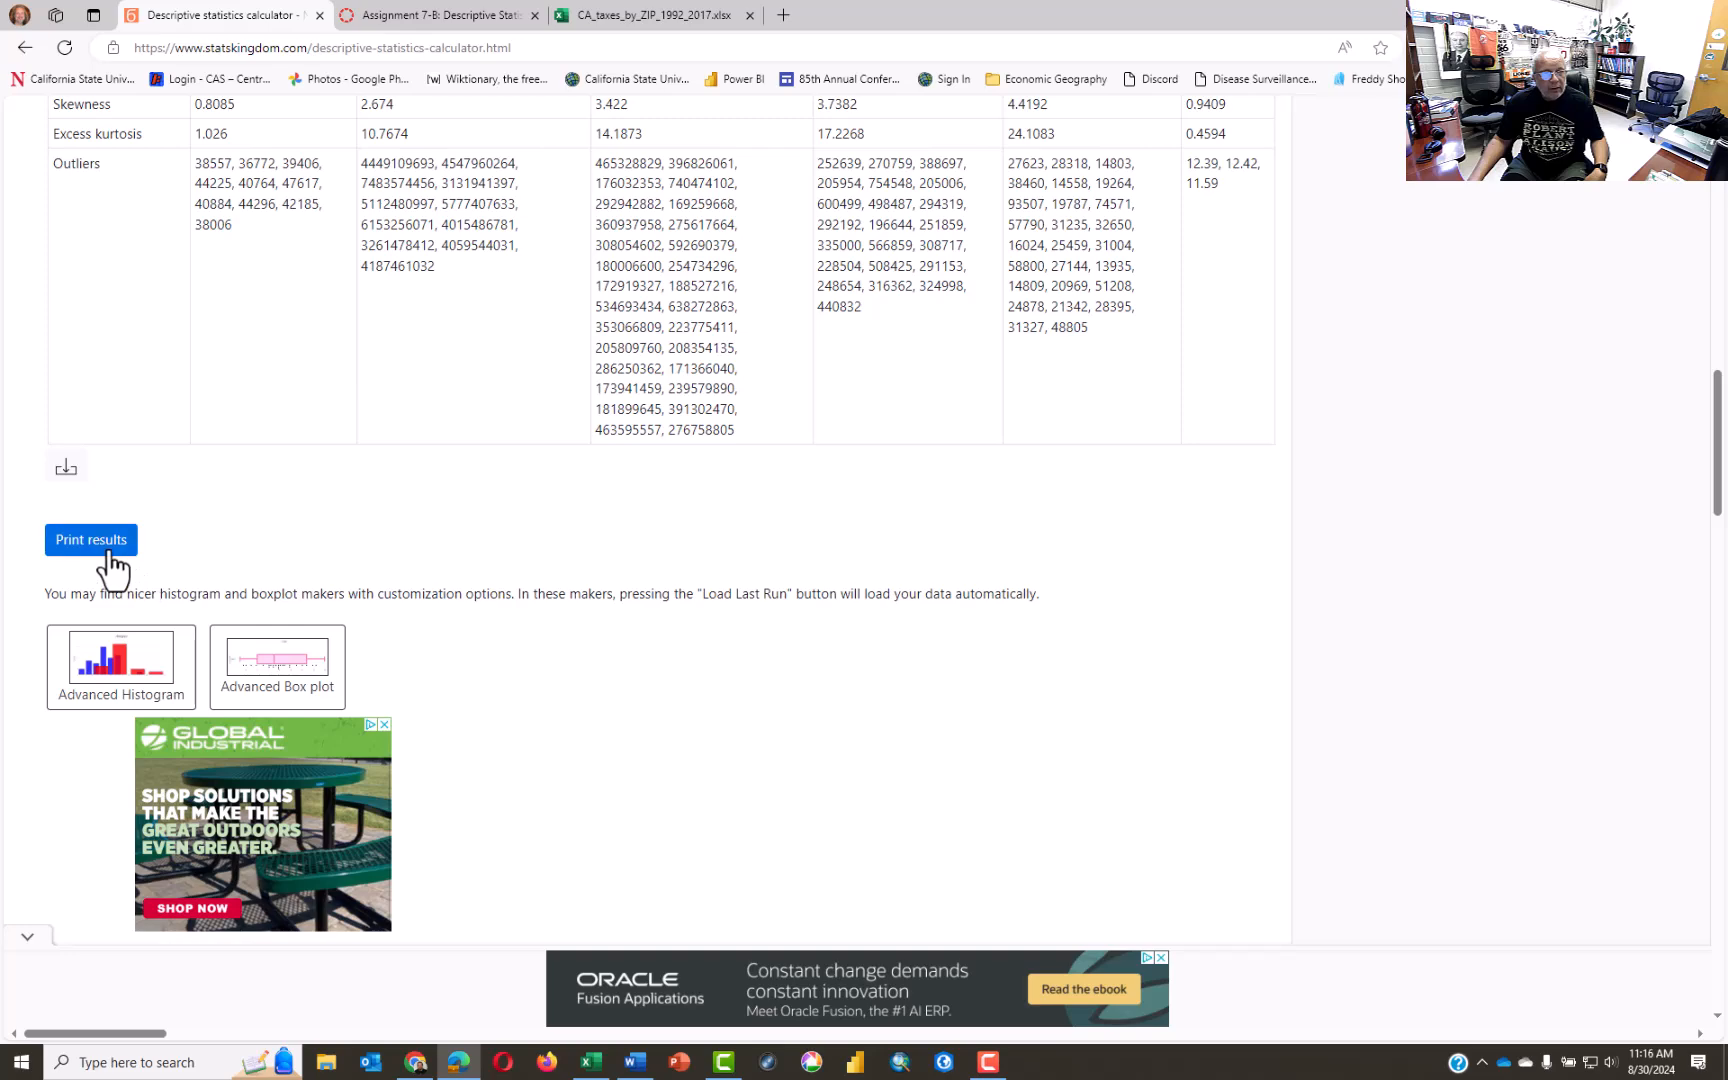
pyautogui.scroll(4, 702, 560)
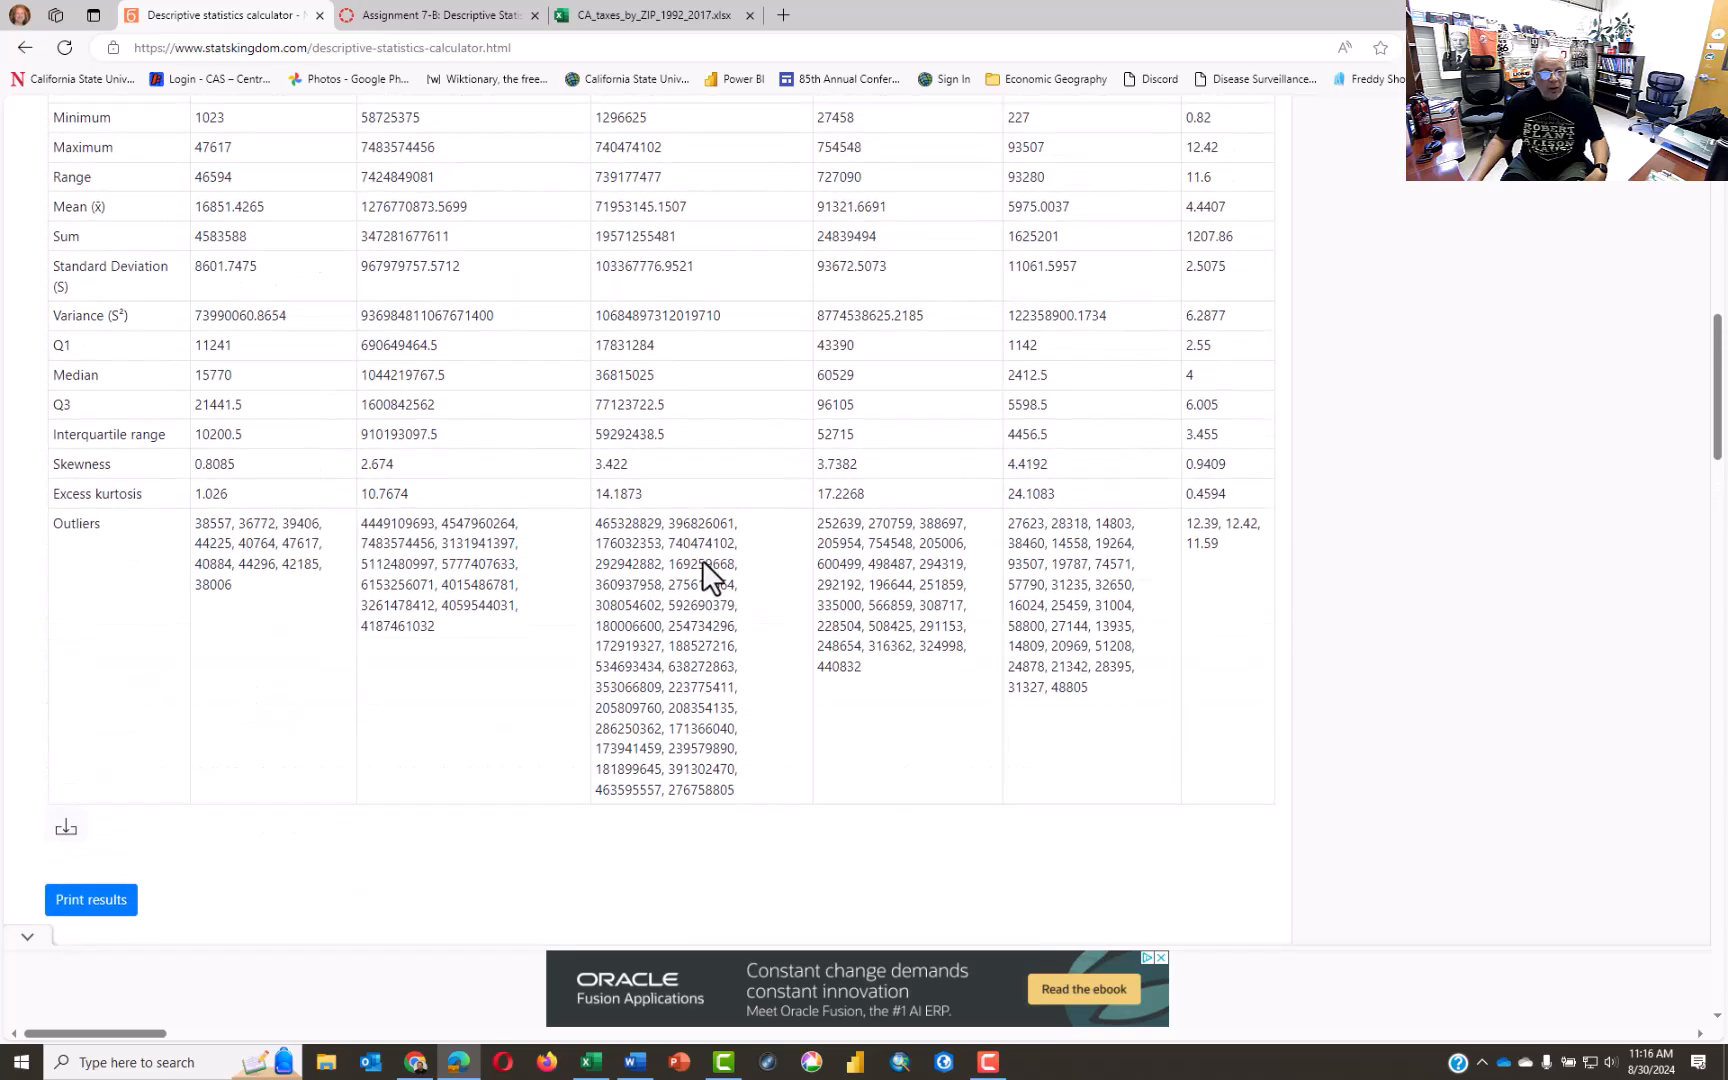
pyautogui.scroll(2, 702, 562)
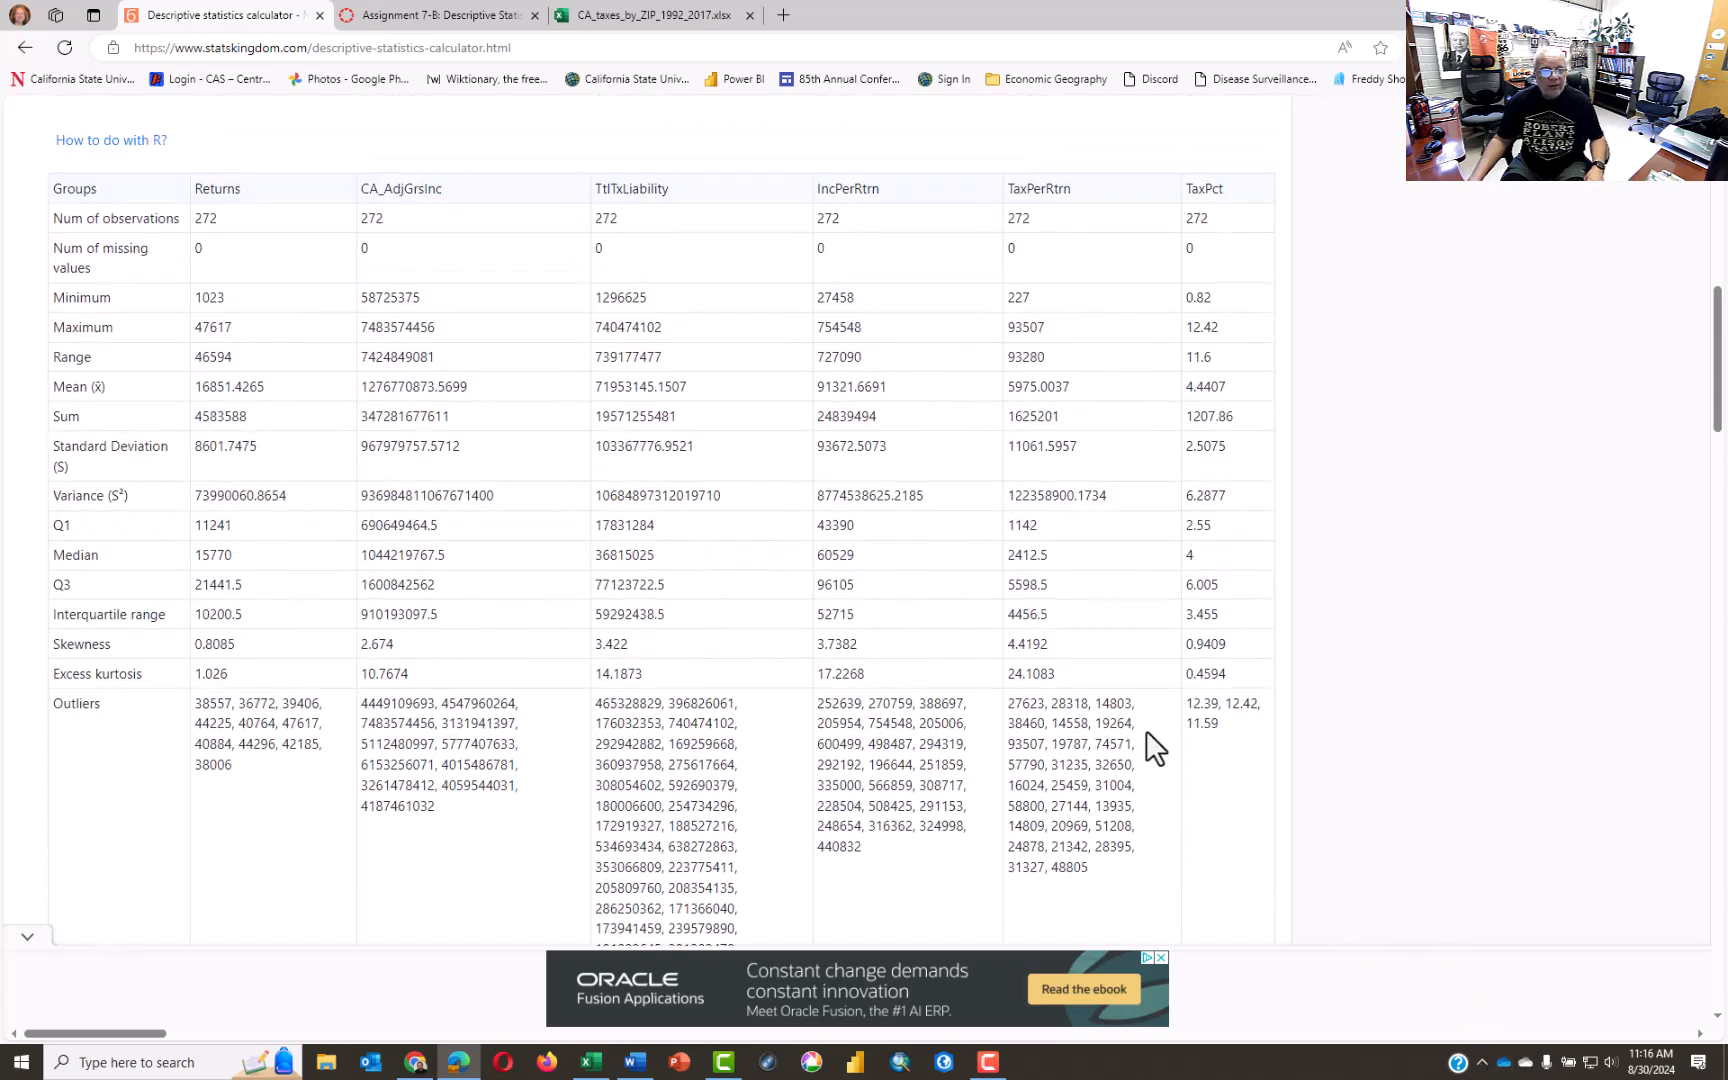
pyautogui.scroll(-1, 1156, 749)
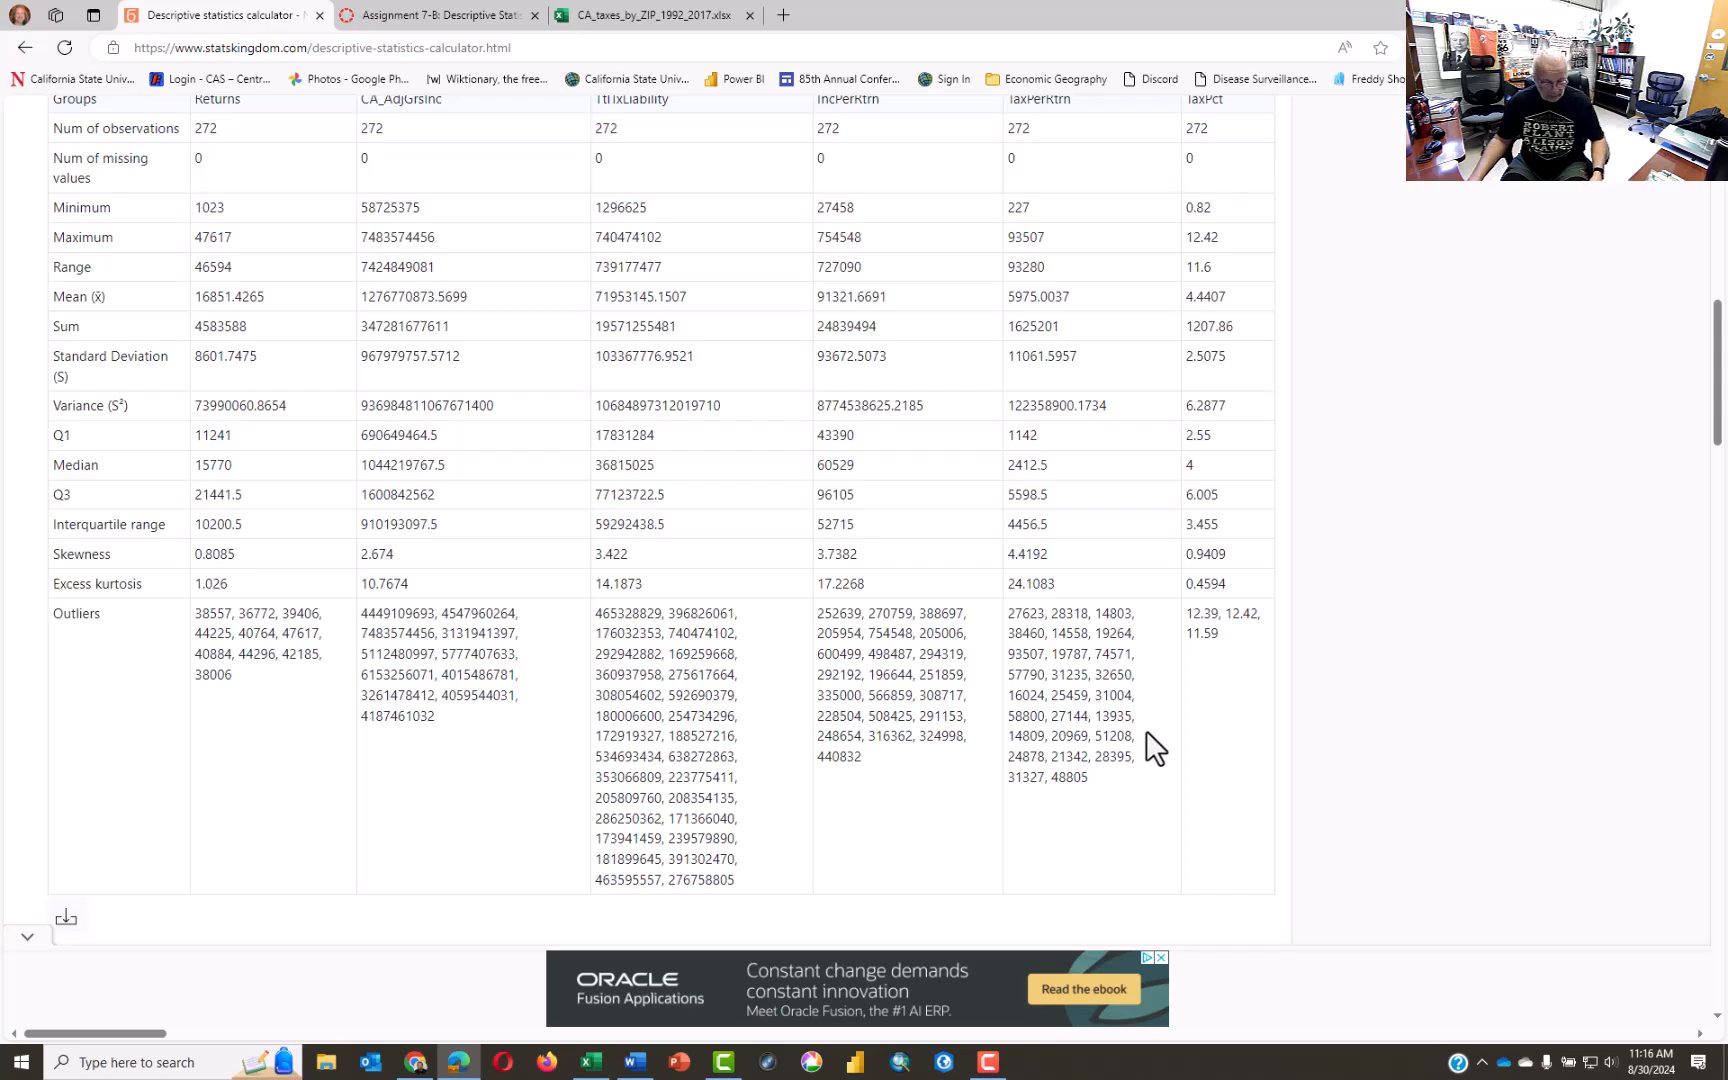
pyautogui.hotkey('ctrl', '-')
pyautogui.scroll(1, 1196, 752)
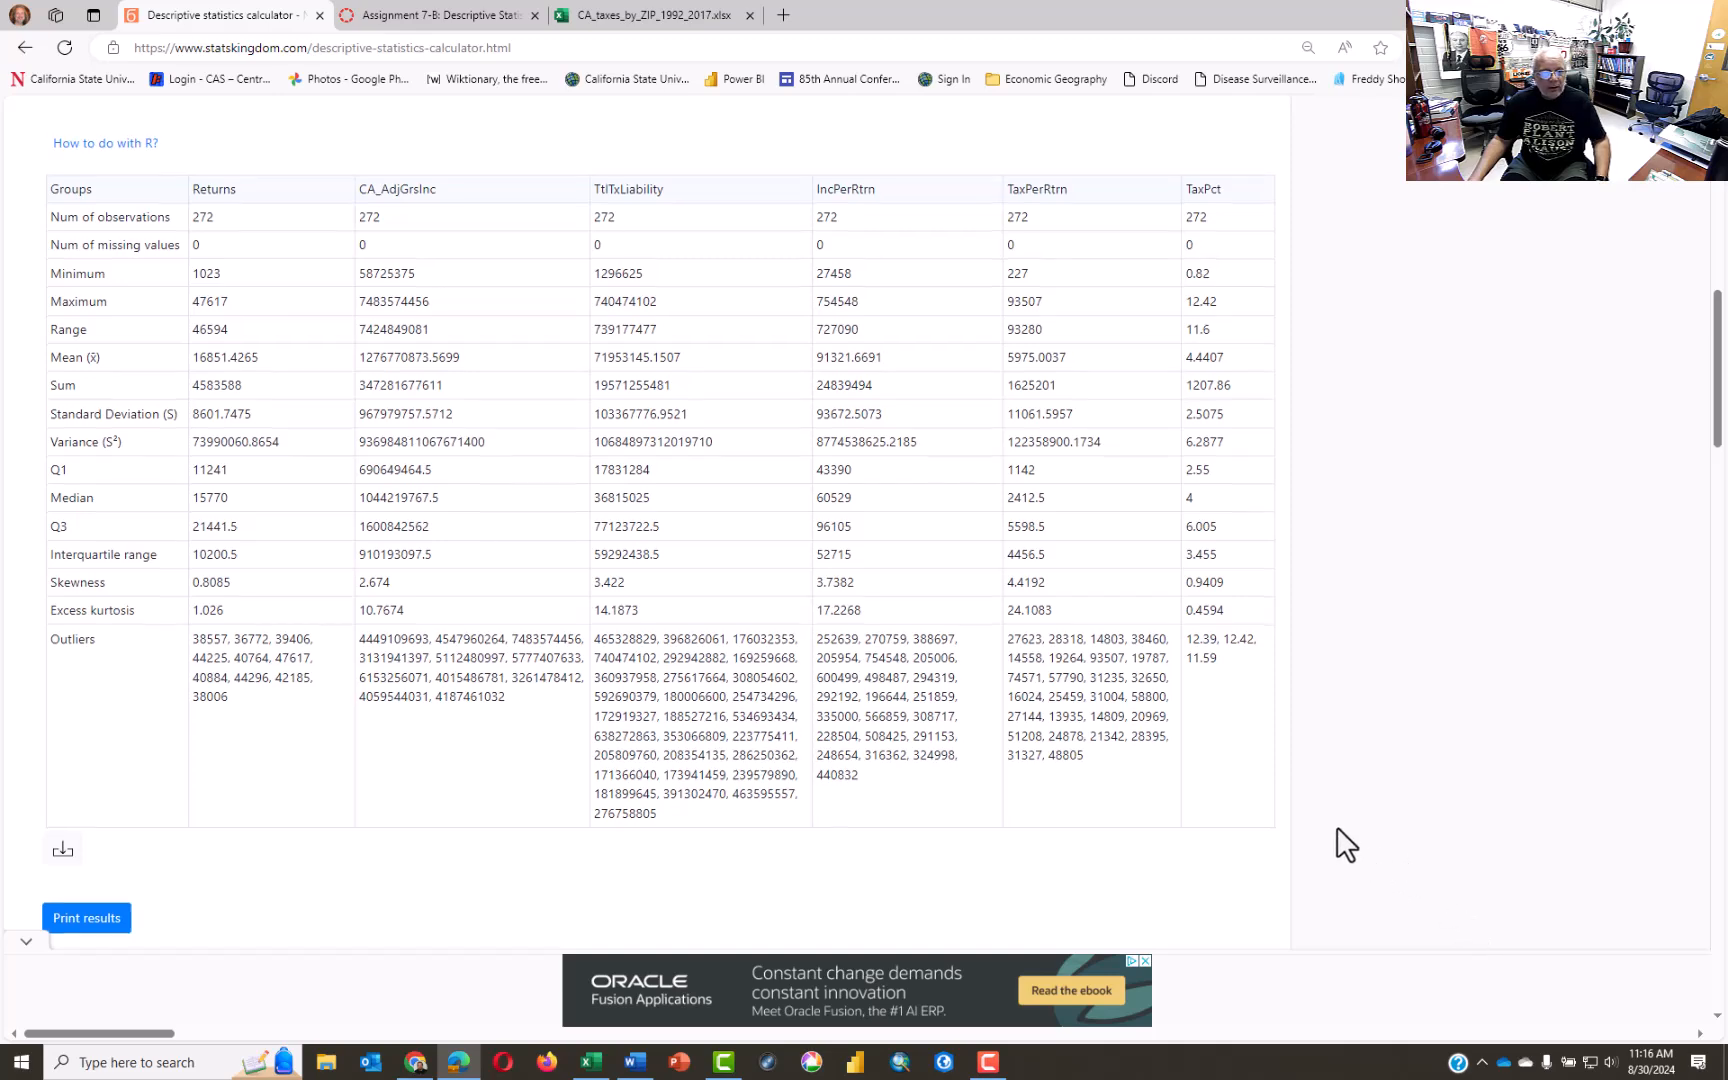
pyautogui.scroll(-5, 1340, 843)
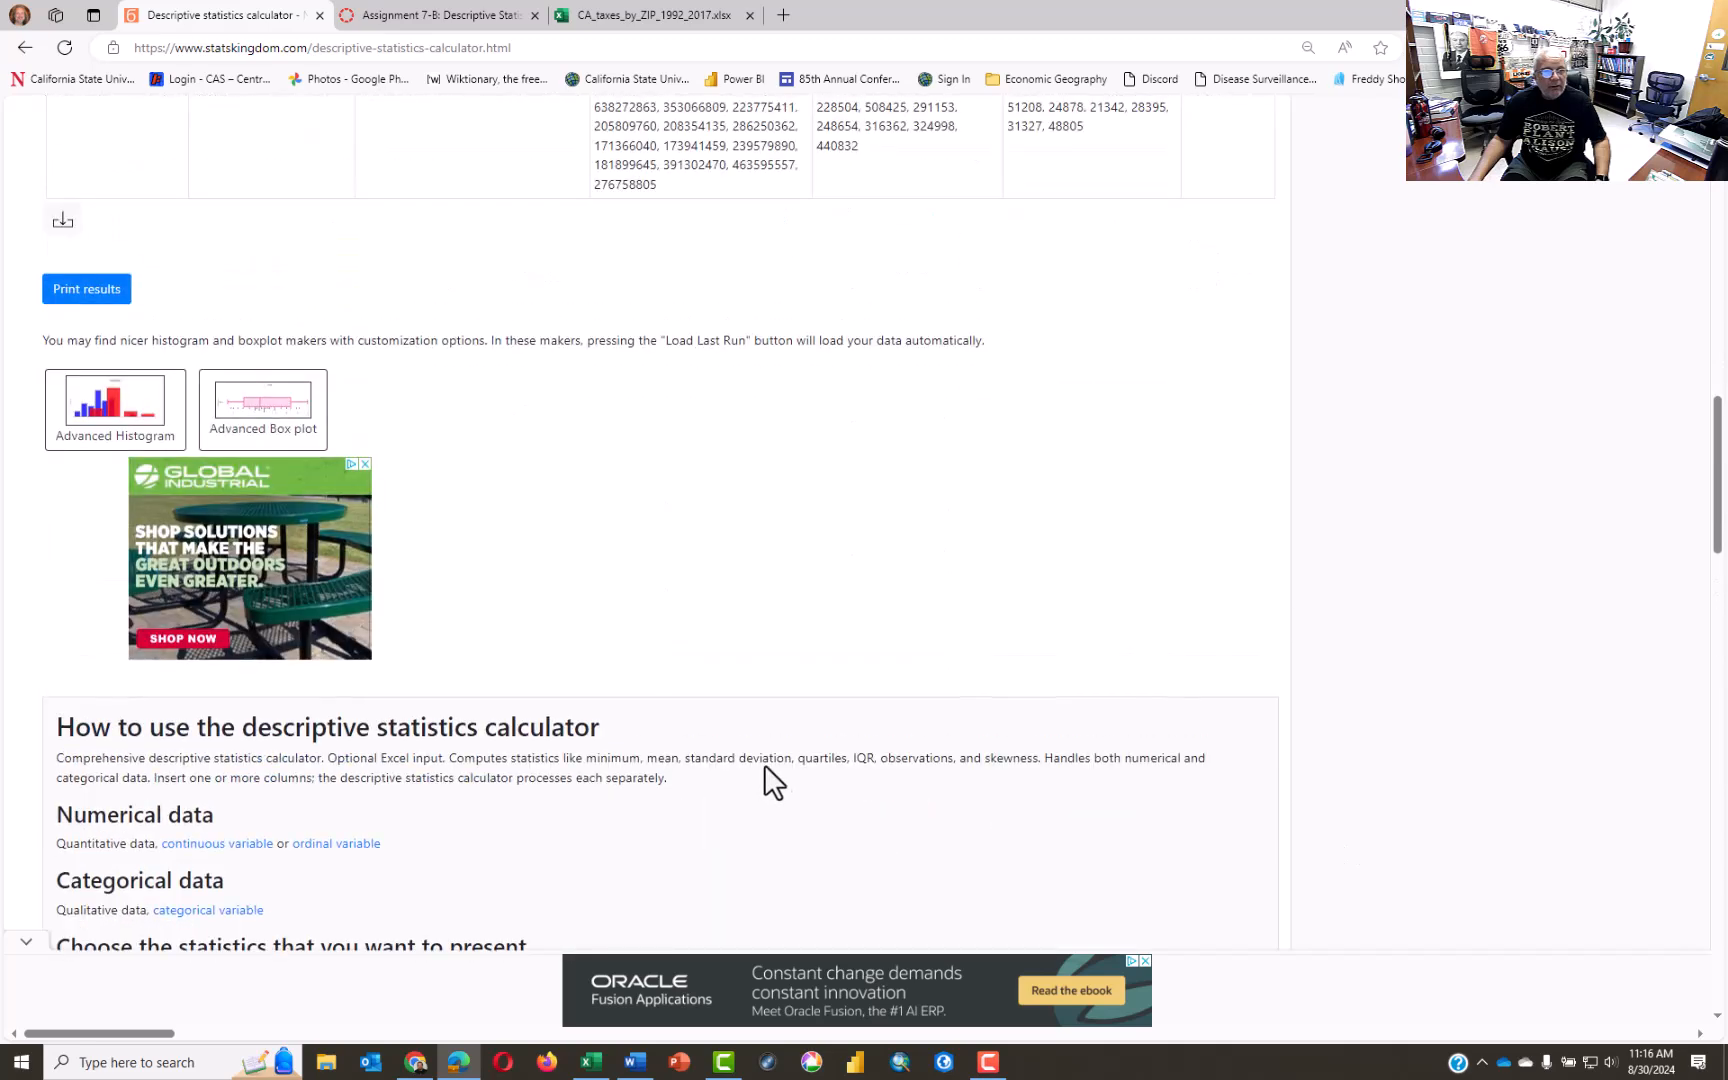
pyautogui.scroll(20, 764, 779)
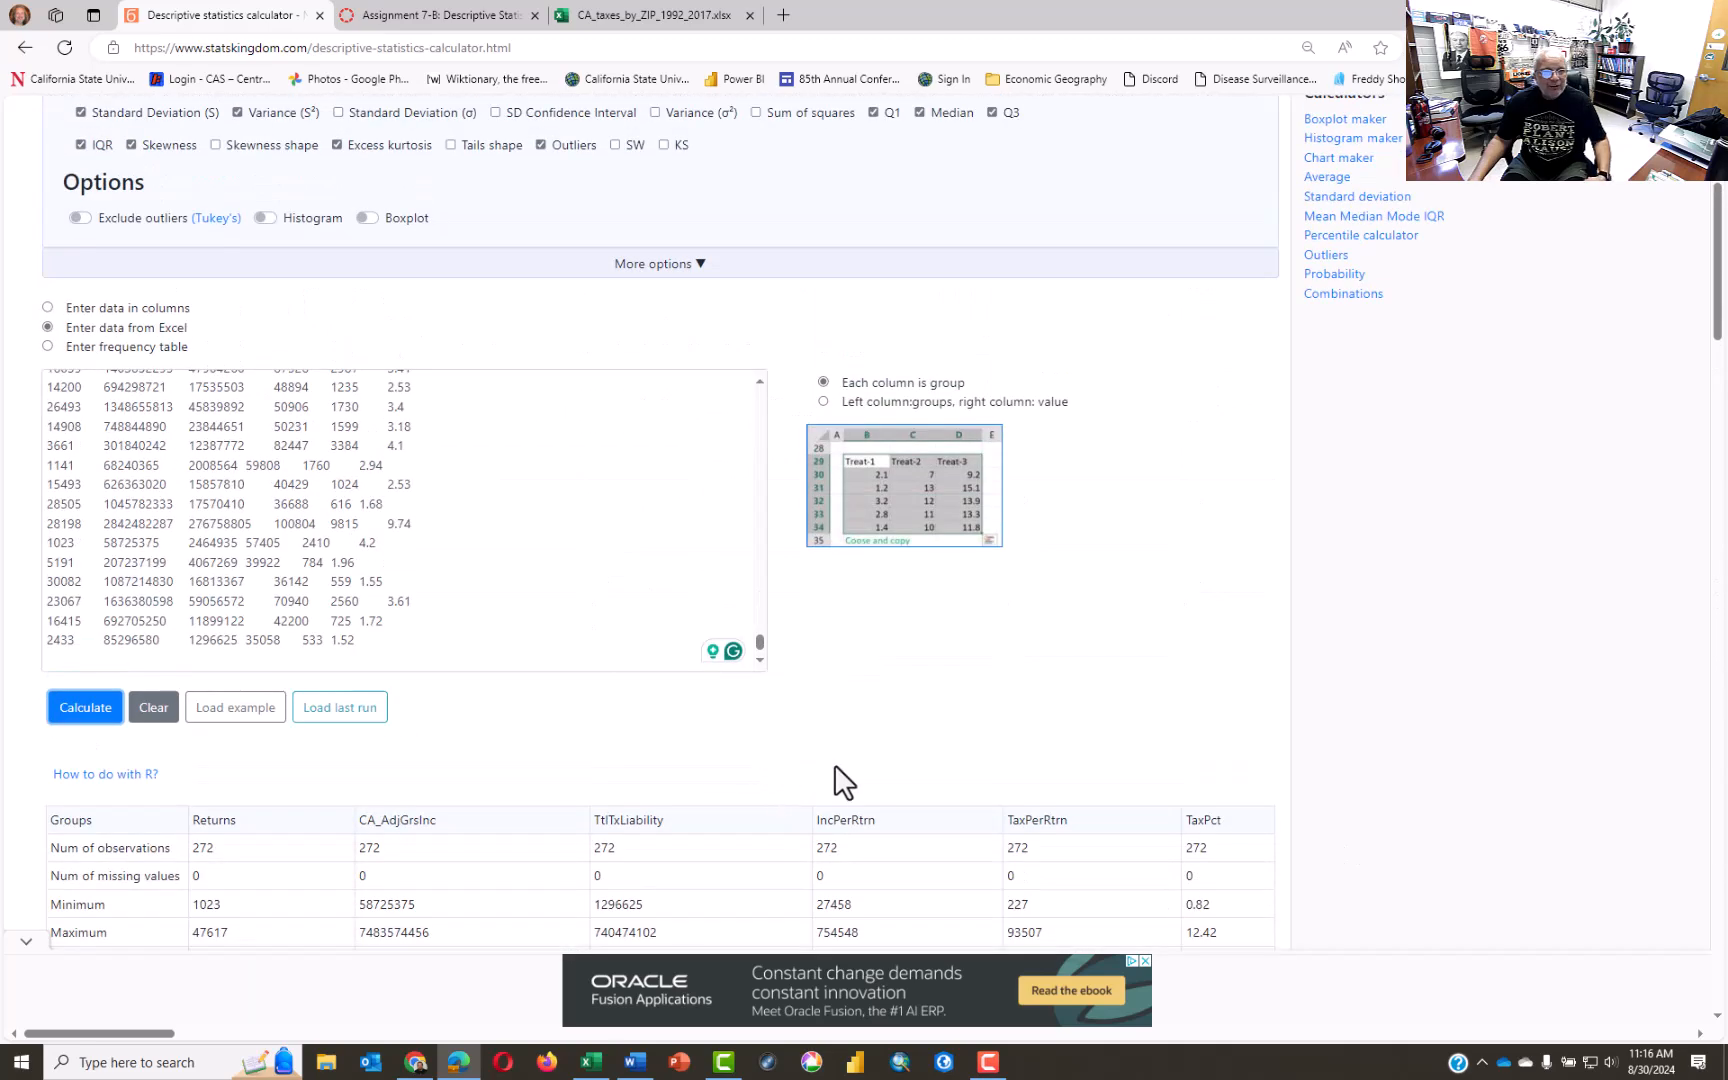
pyautogui.scroll(1, 840, 787)
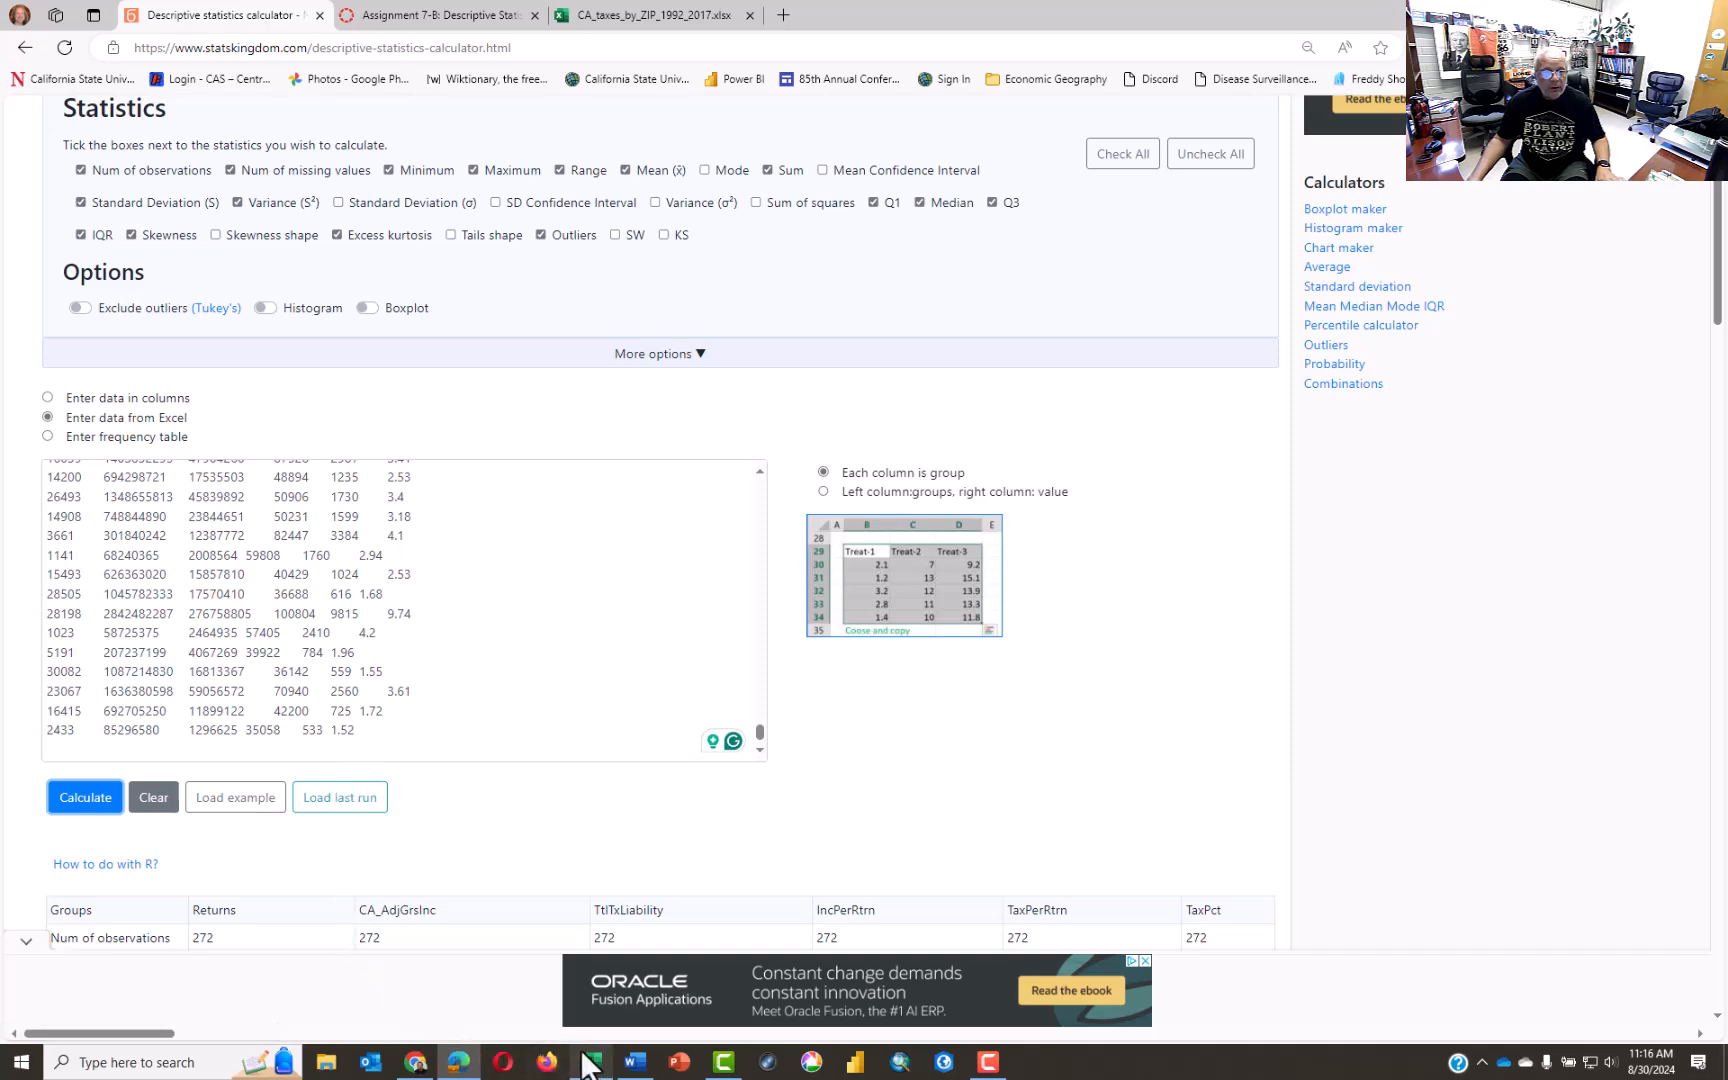
# Step: Clear the calculator's data, then switch to the Book4 workbook in Excel and copy the IncPerRtrn column from its header to row 273
pyautogui.click(153, 798)
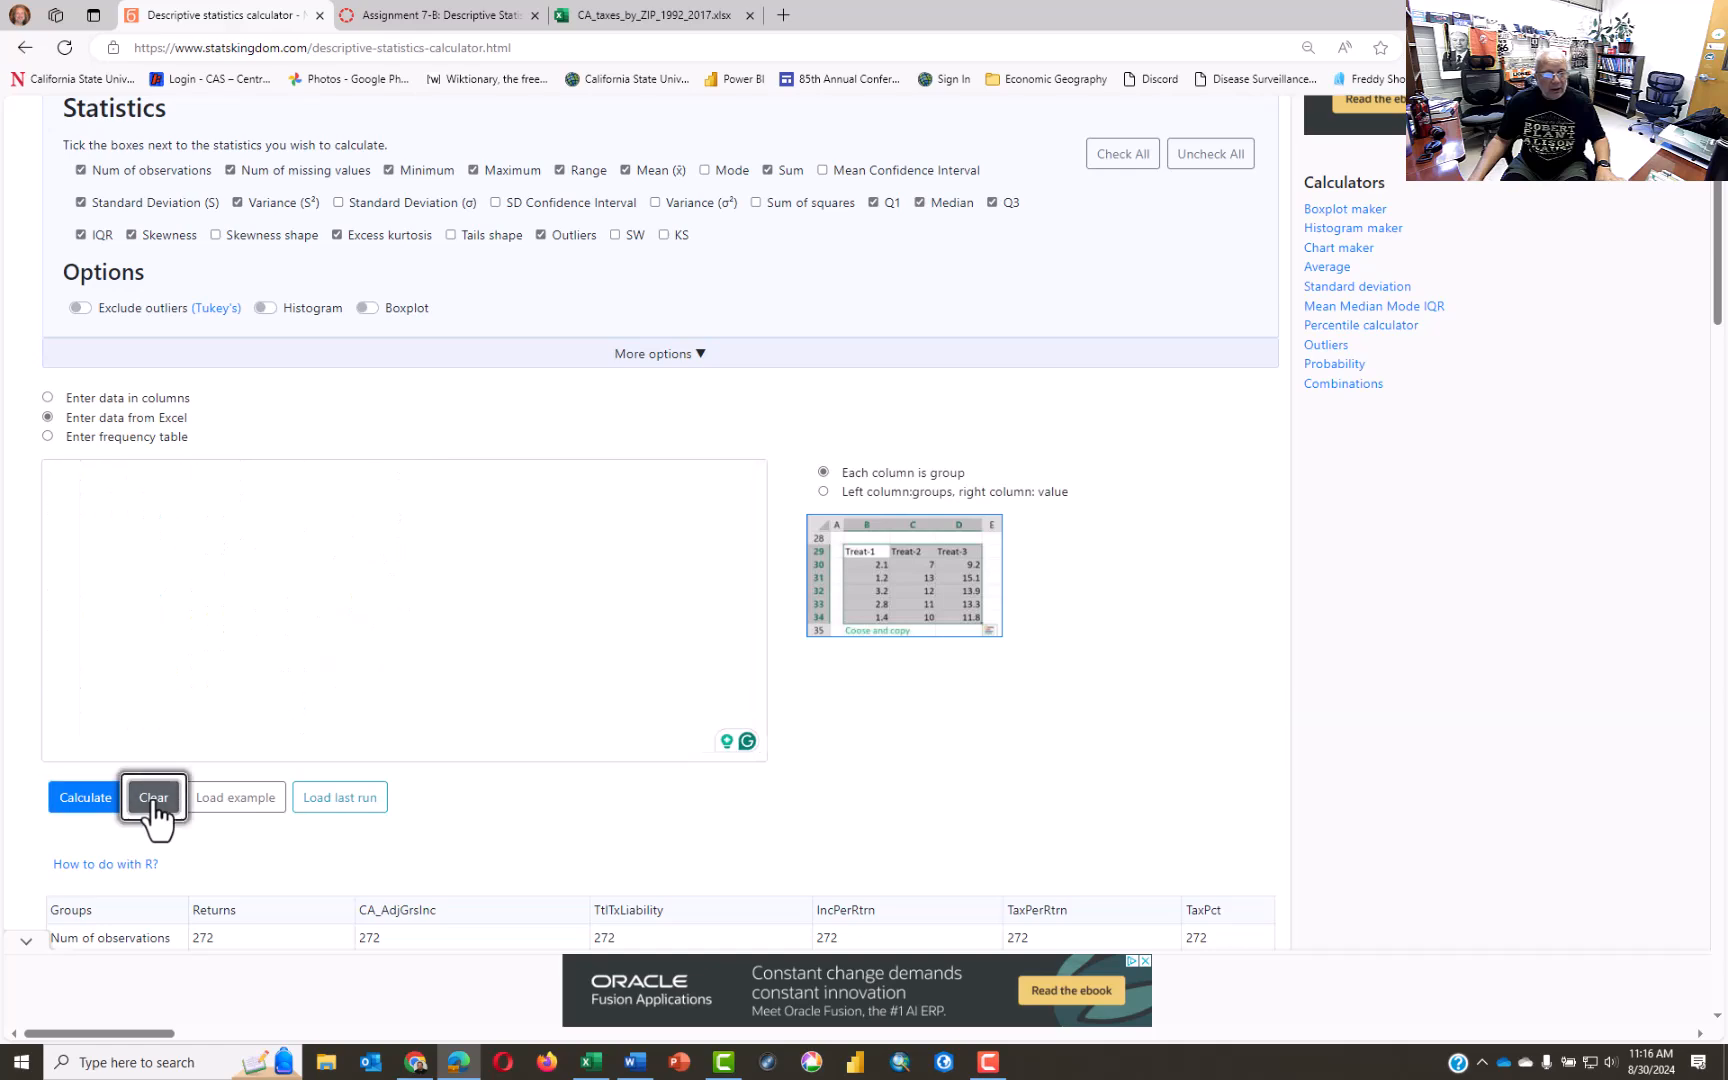
pyautogui.click(590, 1062)
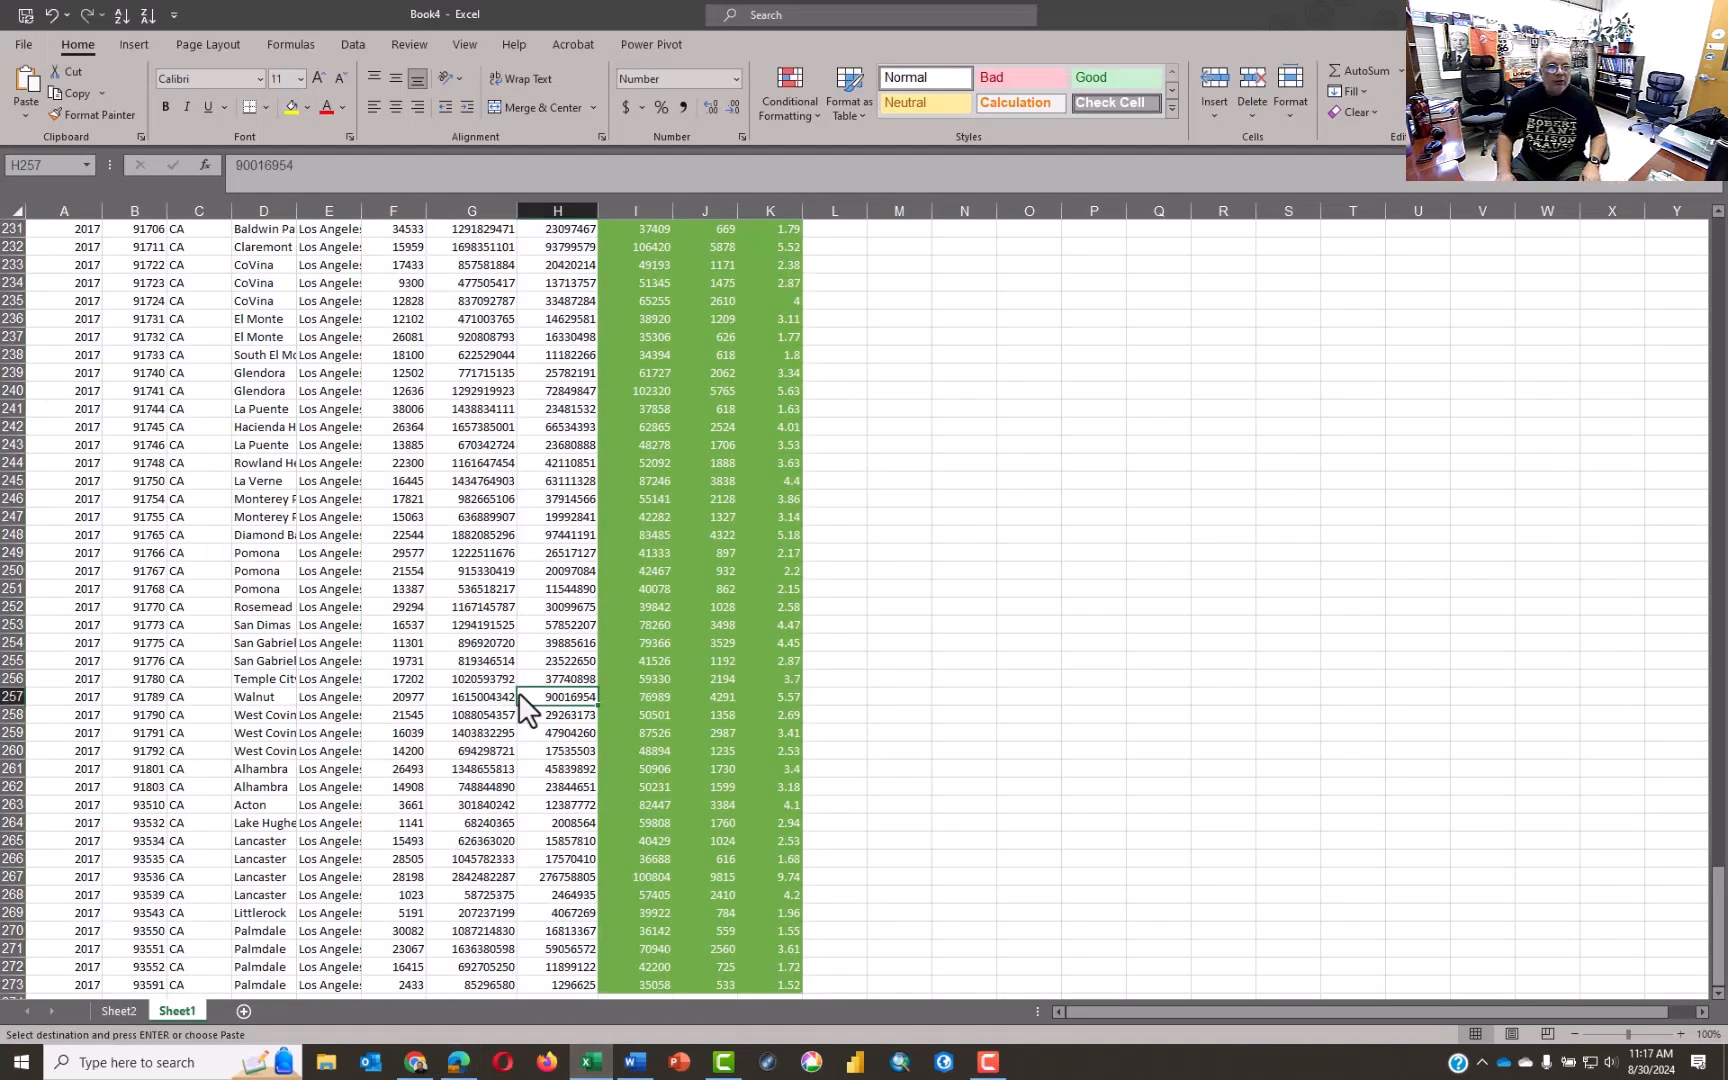
pyautogui.hotkey('ctrl', 'Up')
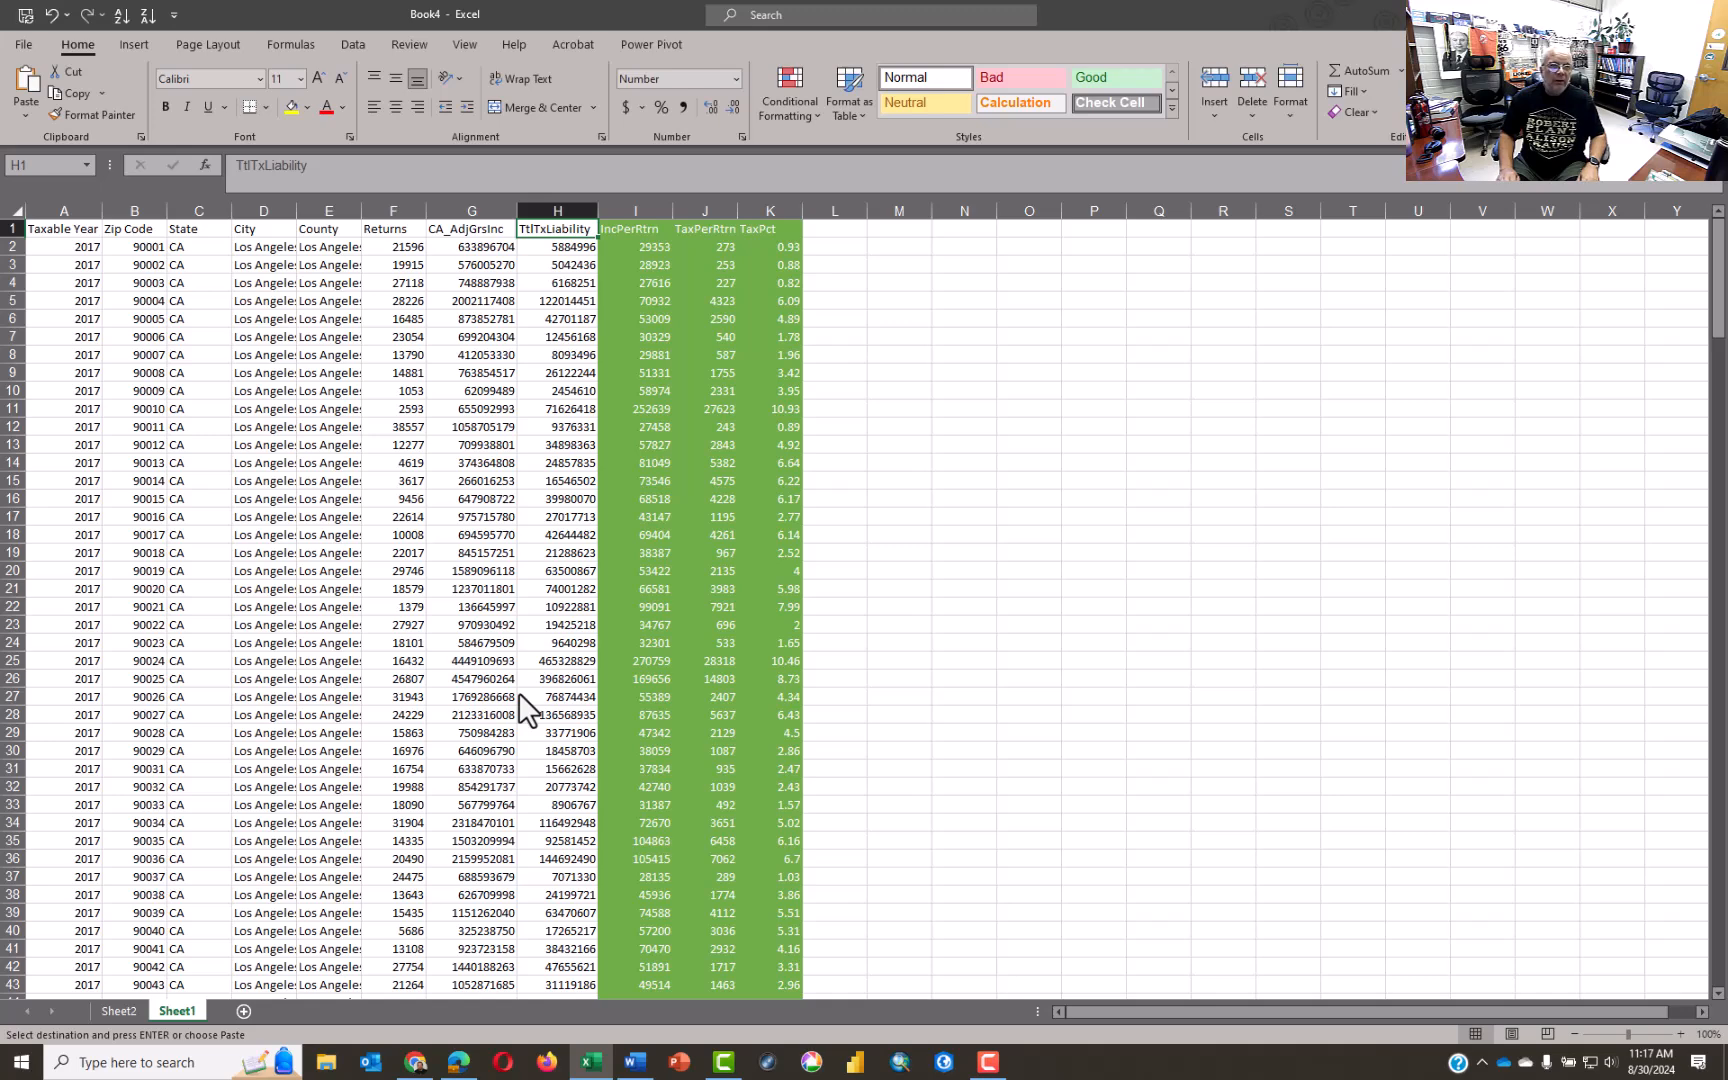
pyautogui.press('Left')
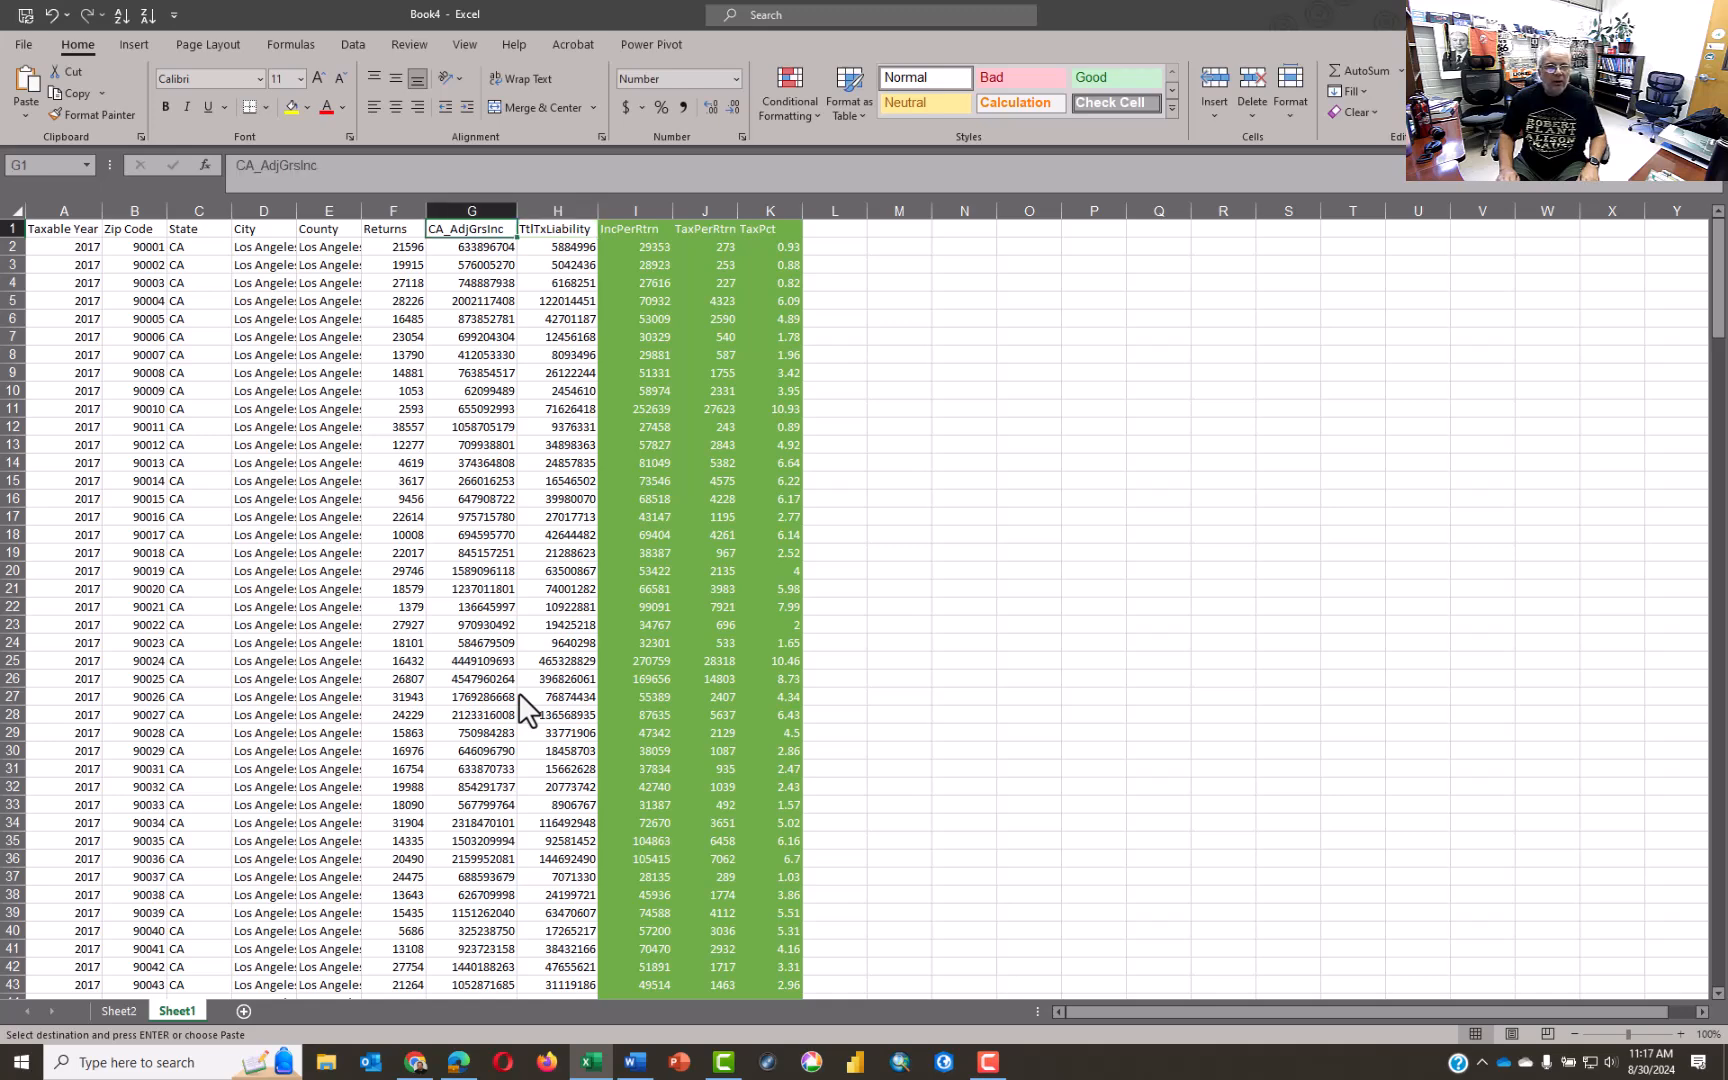
pyautogui.press('Right')
pyautogui.press('Right')
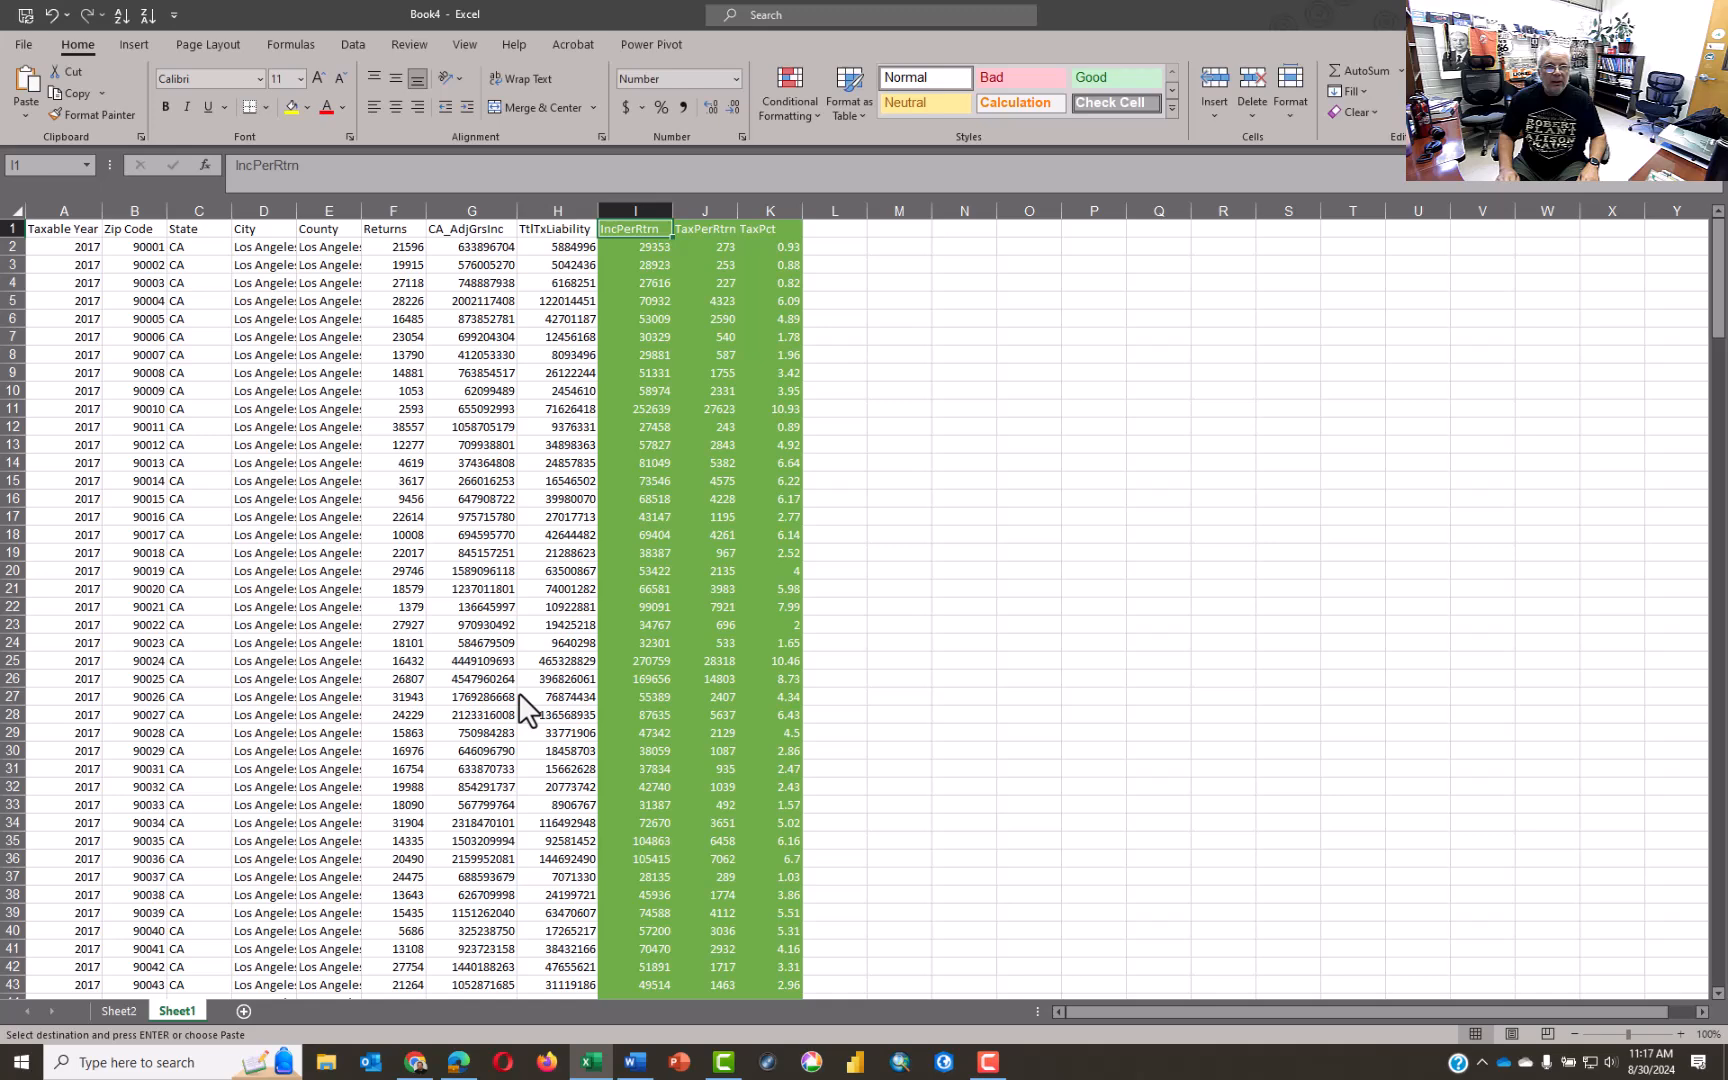
pyautogui.hotkey('ctrl', 'shift', 'Down')
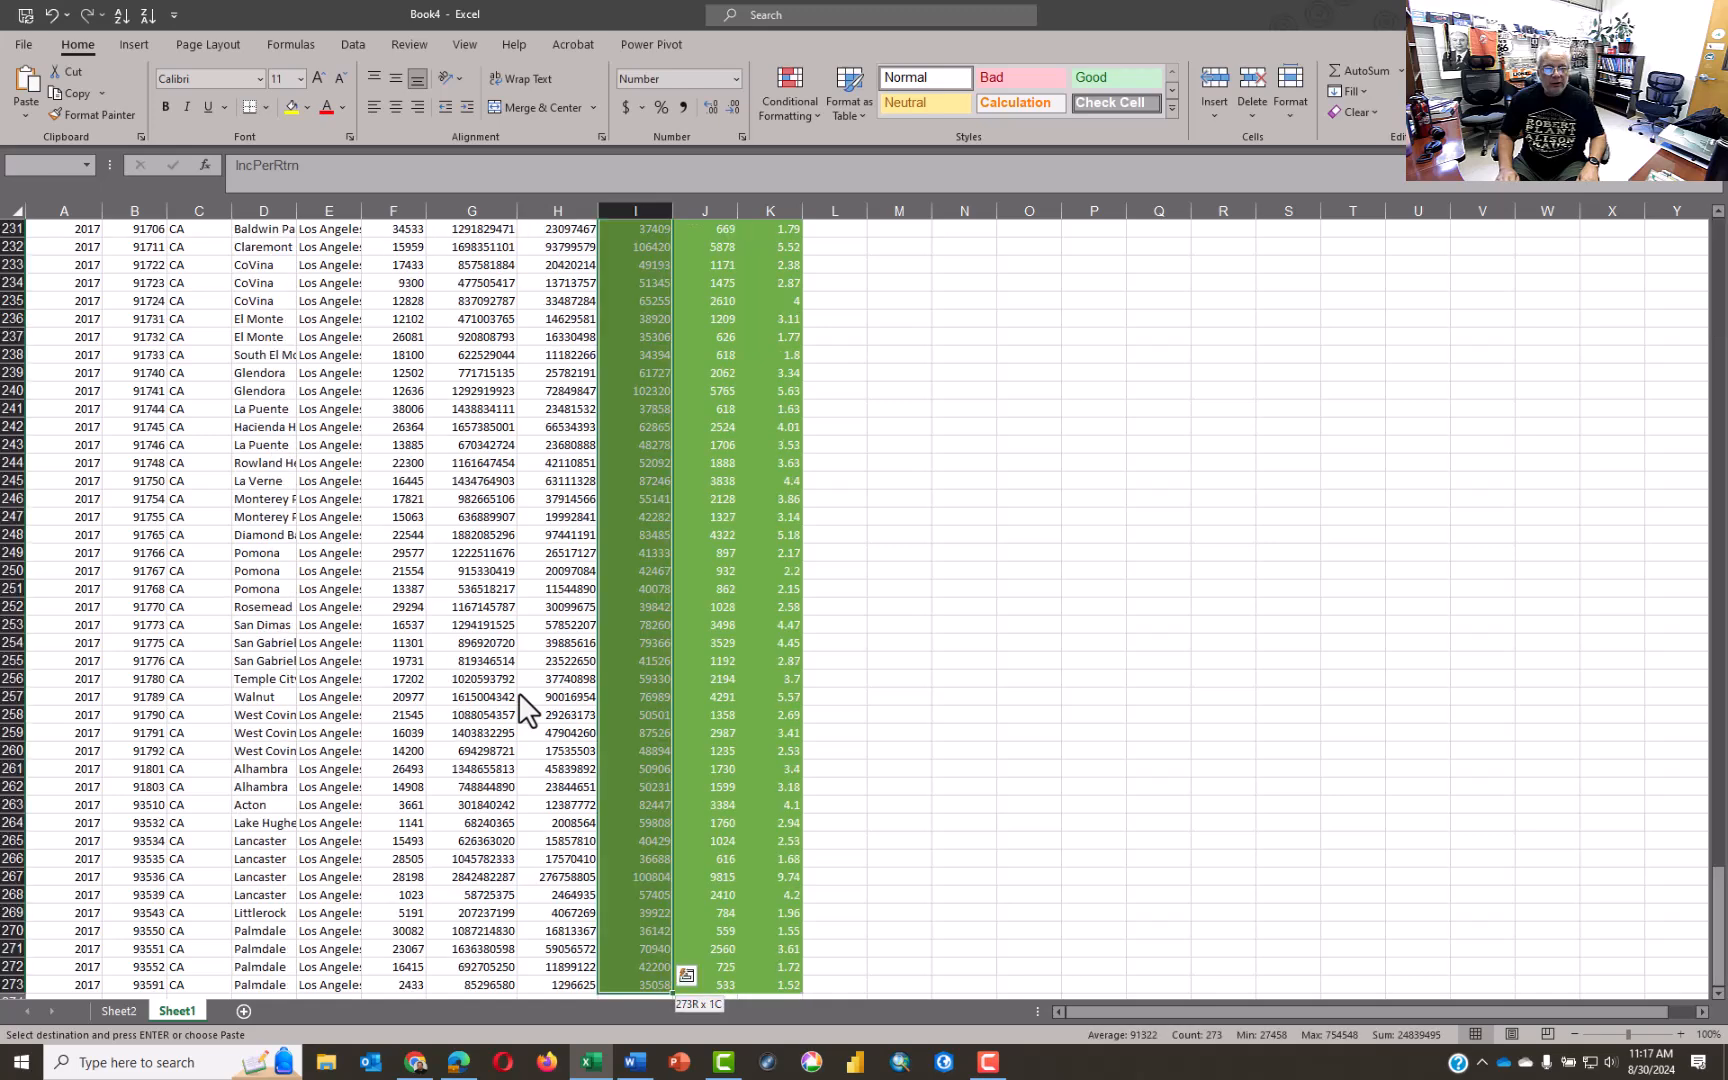
pyautogui.hotkey('ctrl', 'c')
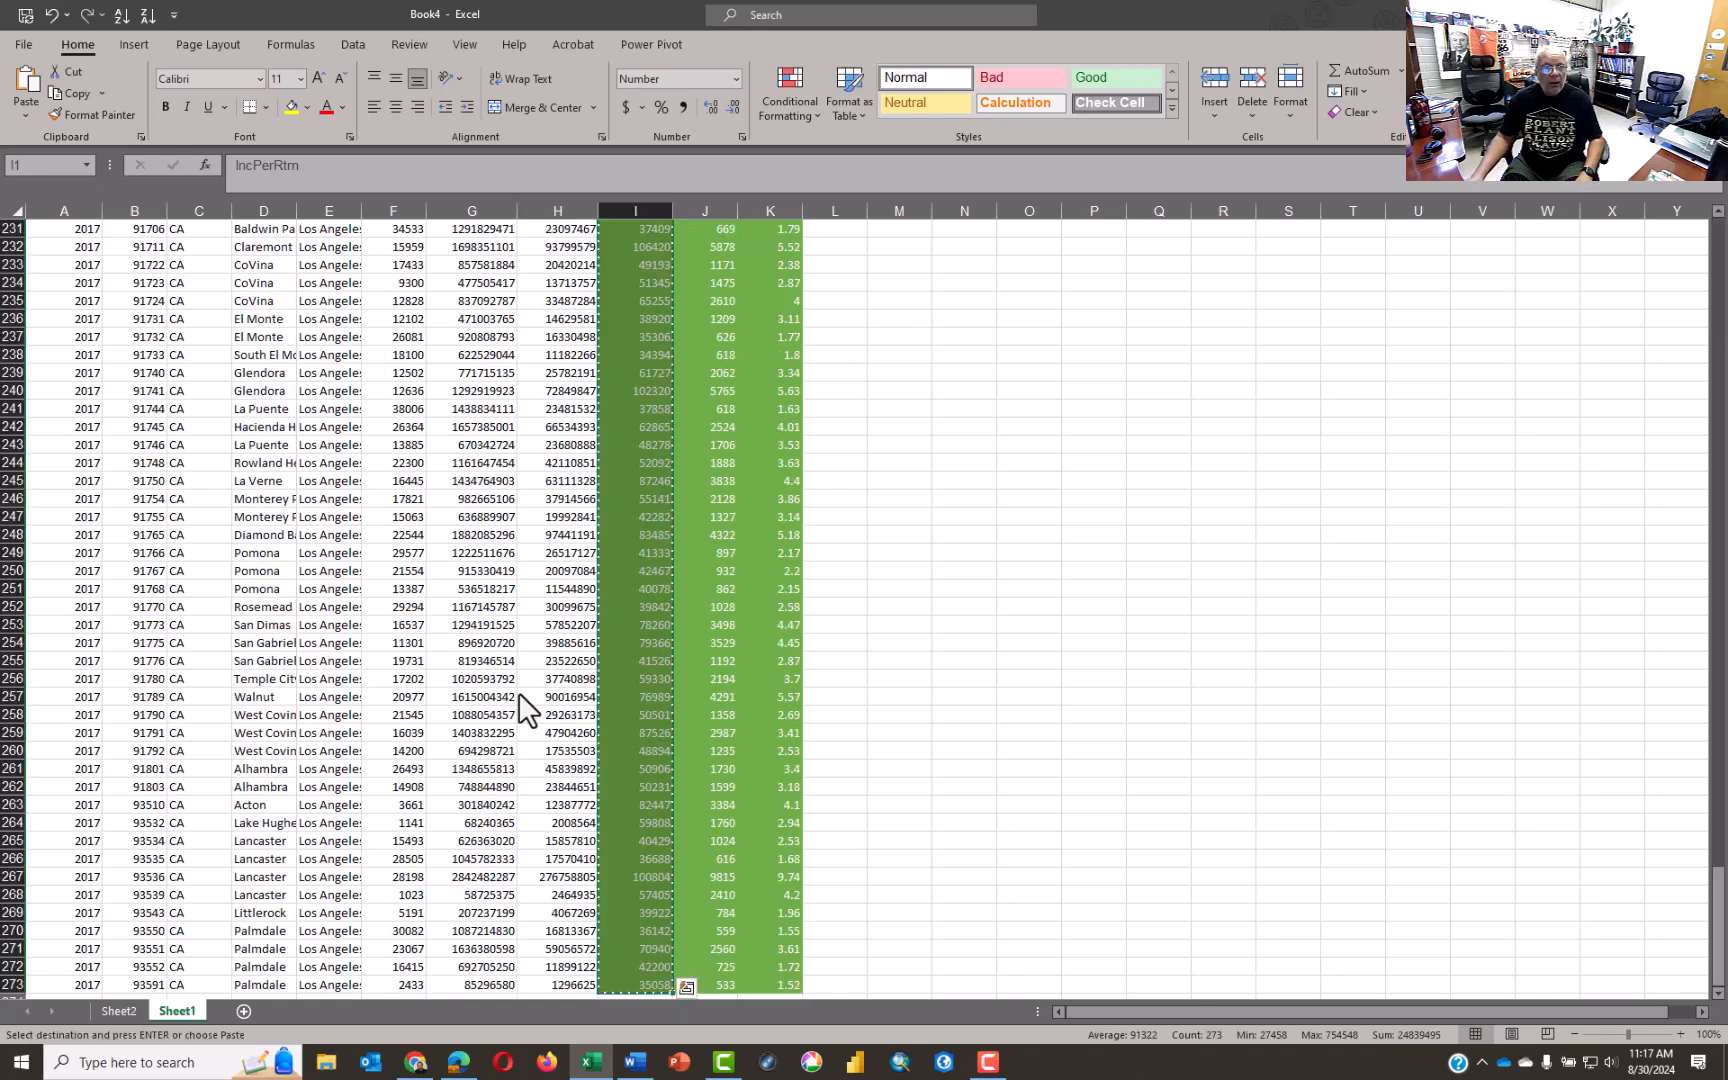
# Step: Switch back to the descriptive statistics calculator in the browser and turn on the Histogram and Boxplot options
pyautogui.hotkey('alt', 'Tab')
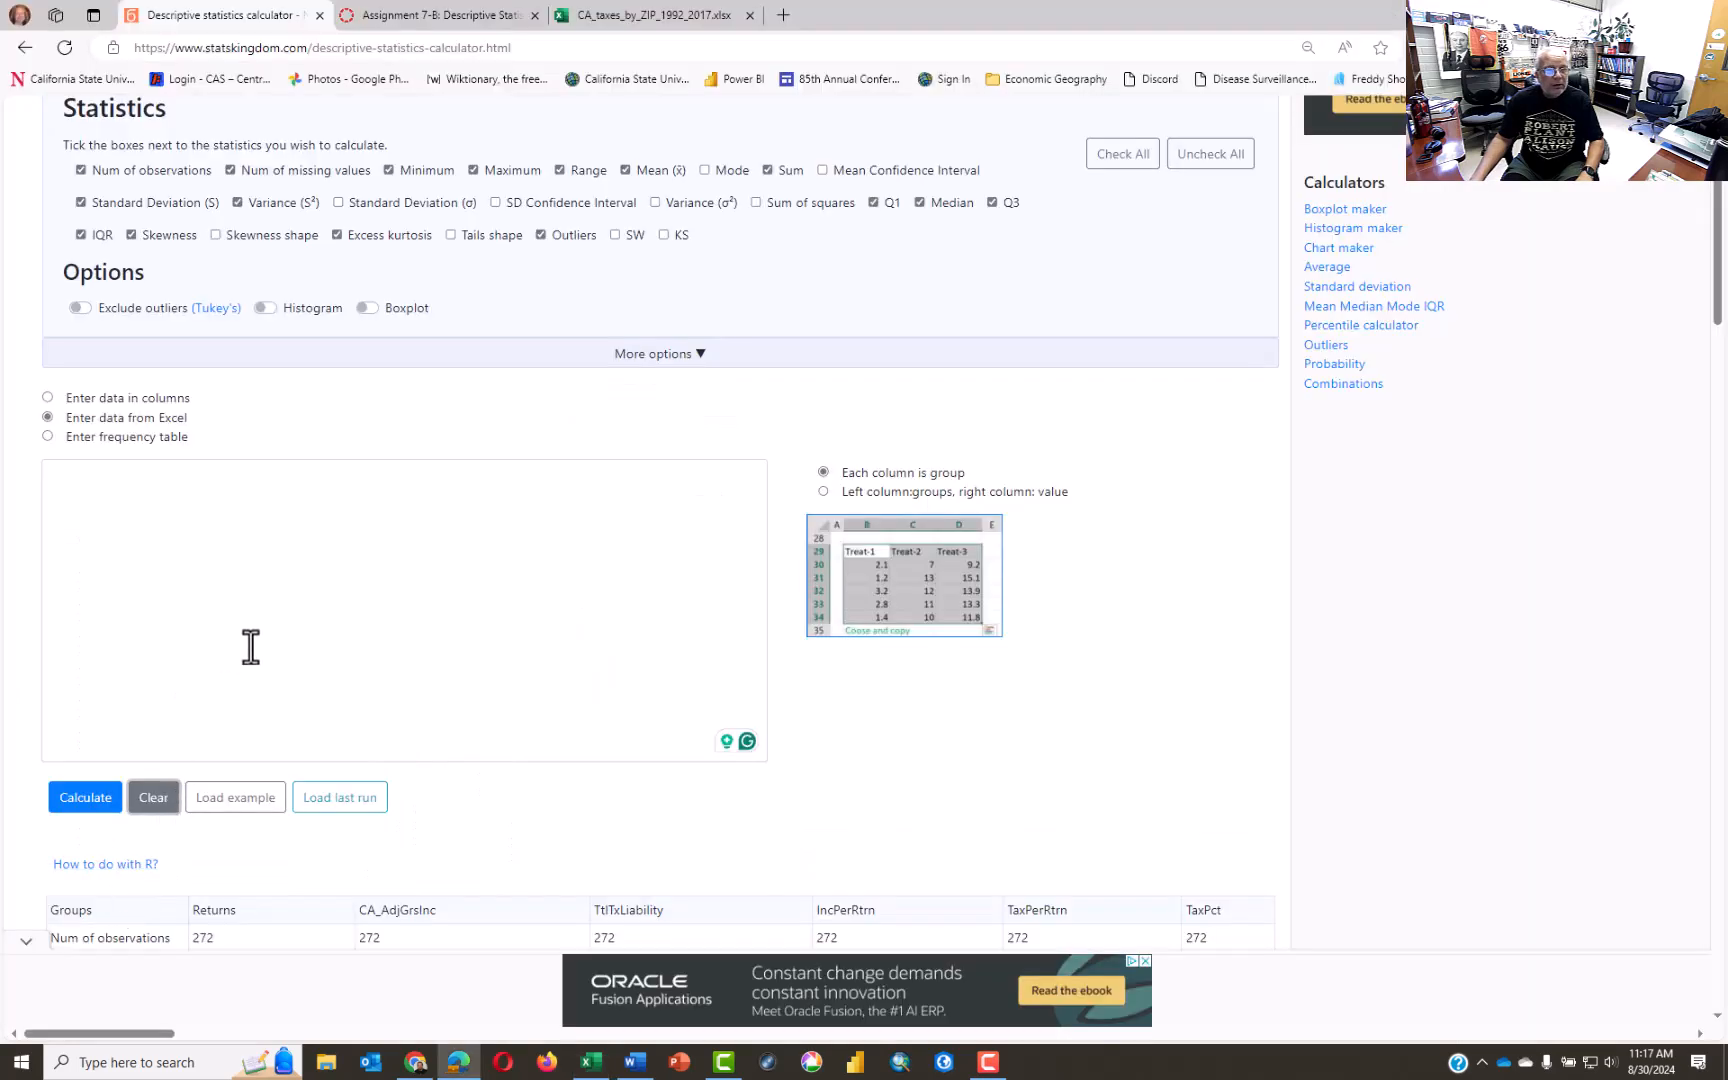
pyautogui.click(267, 308)
pyautogui.click(368, 307)
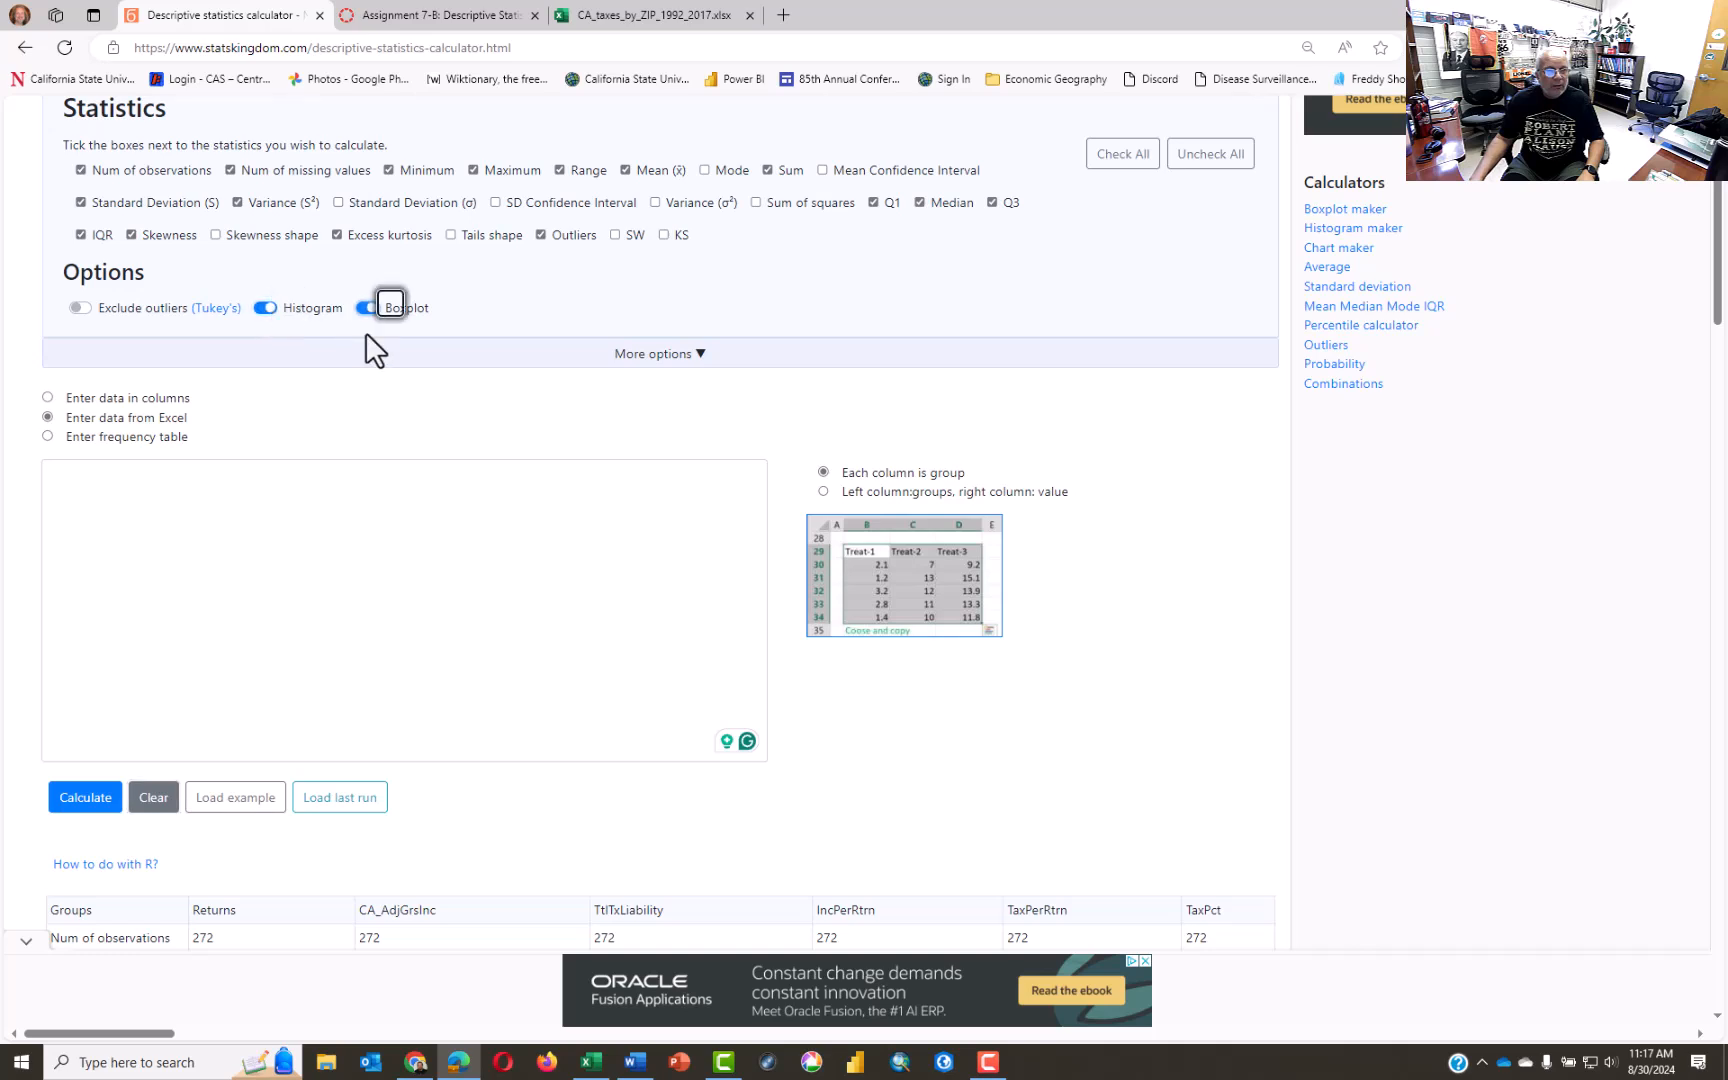
# Step: Paste the IncPerRtrn column into the data area and calculate its descriptive statistics
pyautogui.click(129, 487)
pyautogui.rightClick(129, 485)
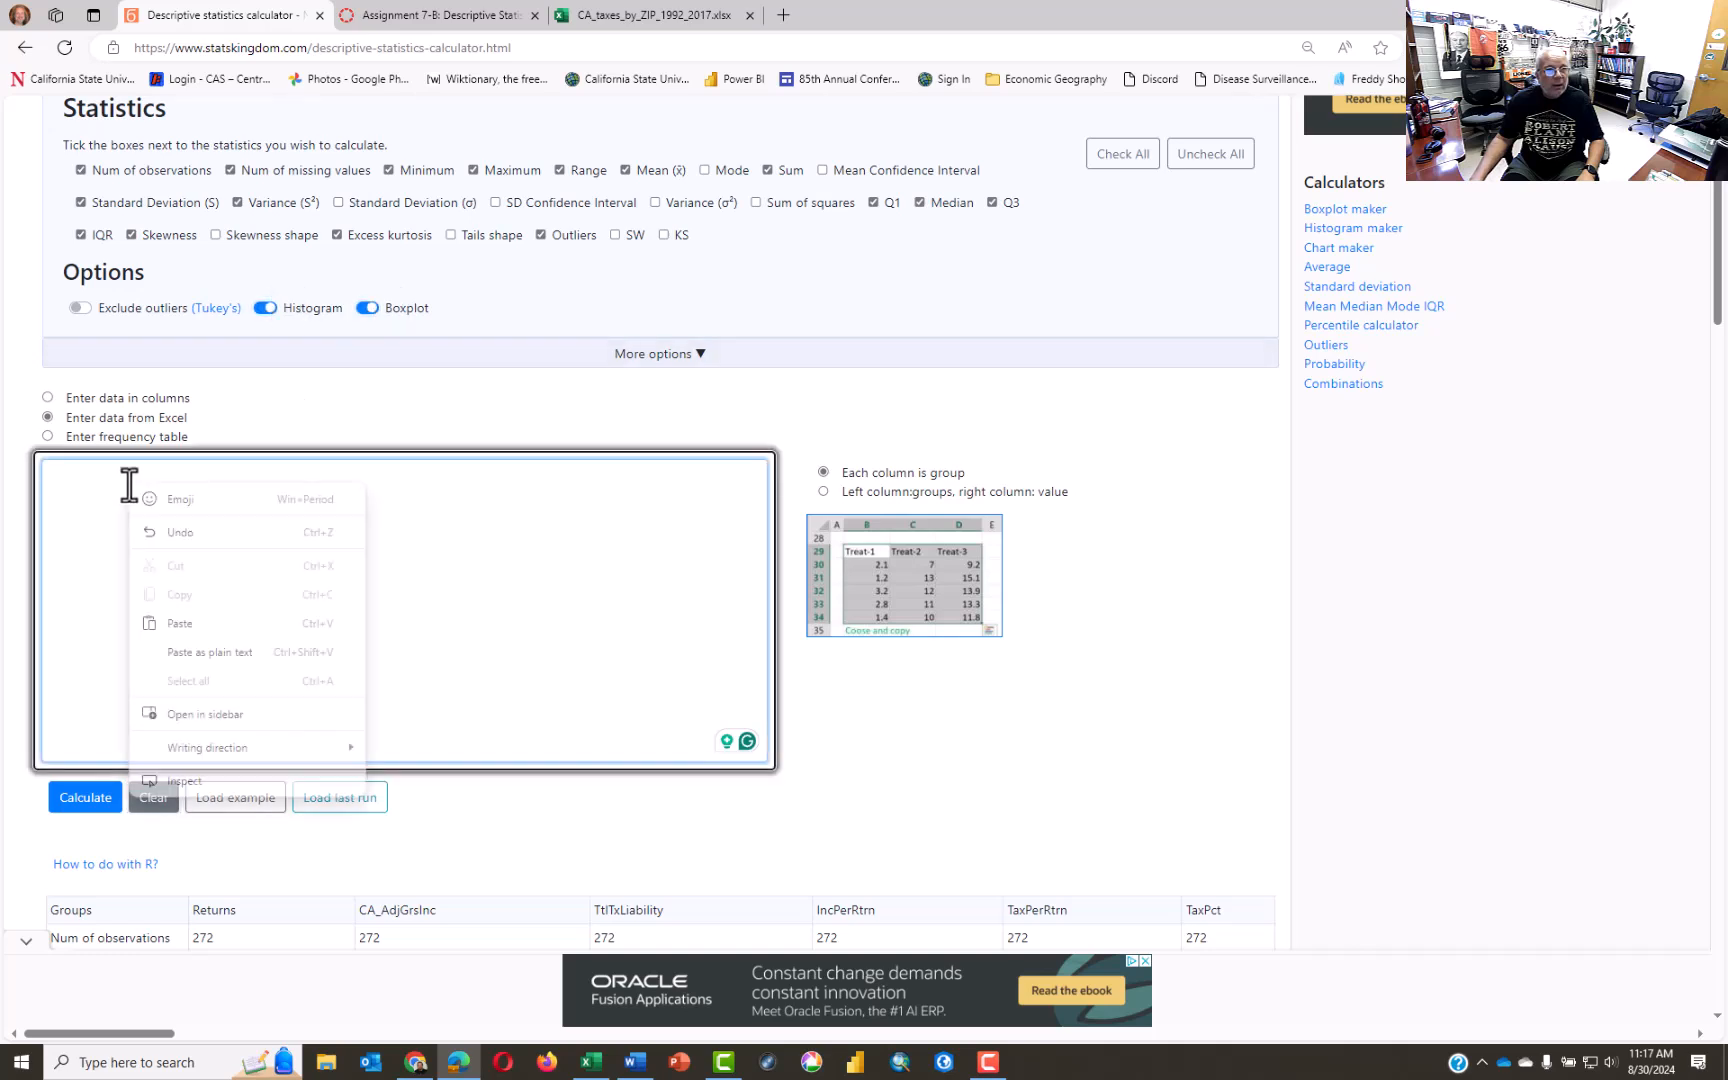
pyautogui.click(178, 624)
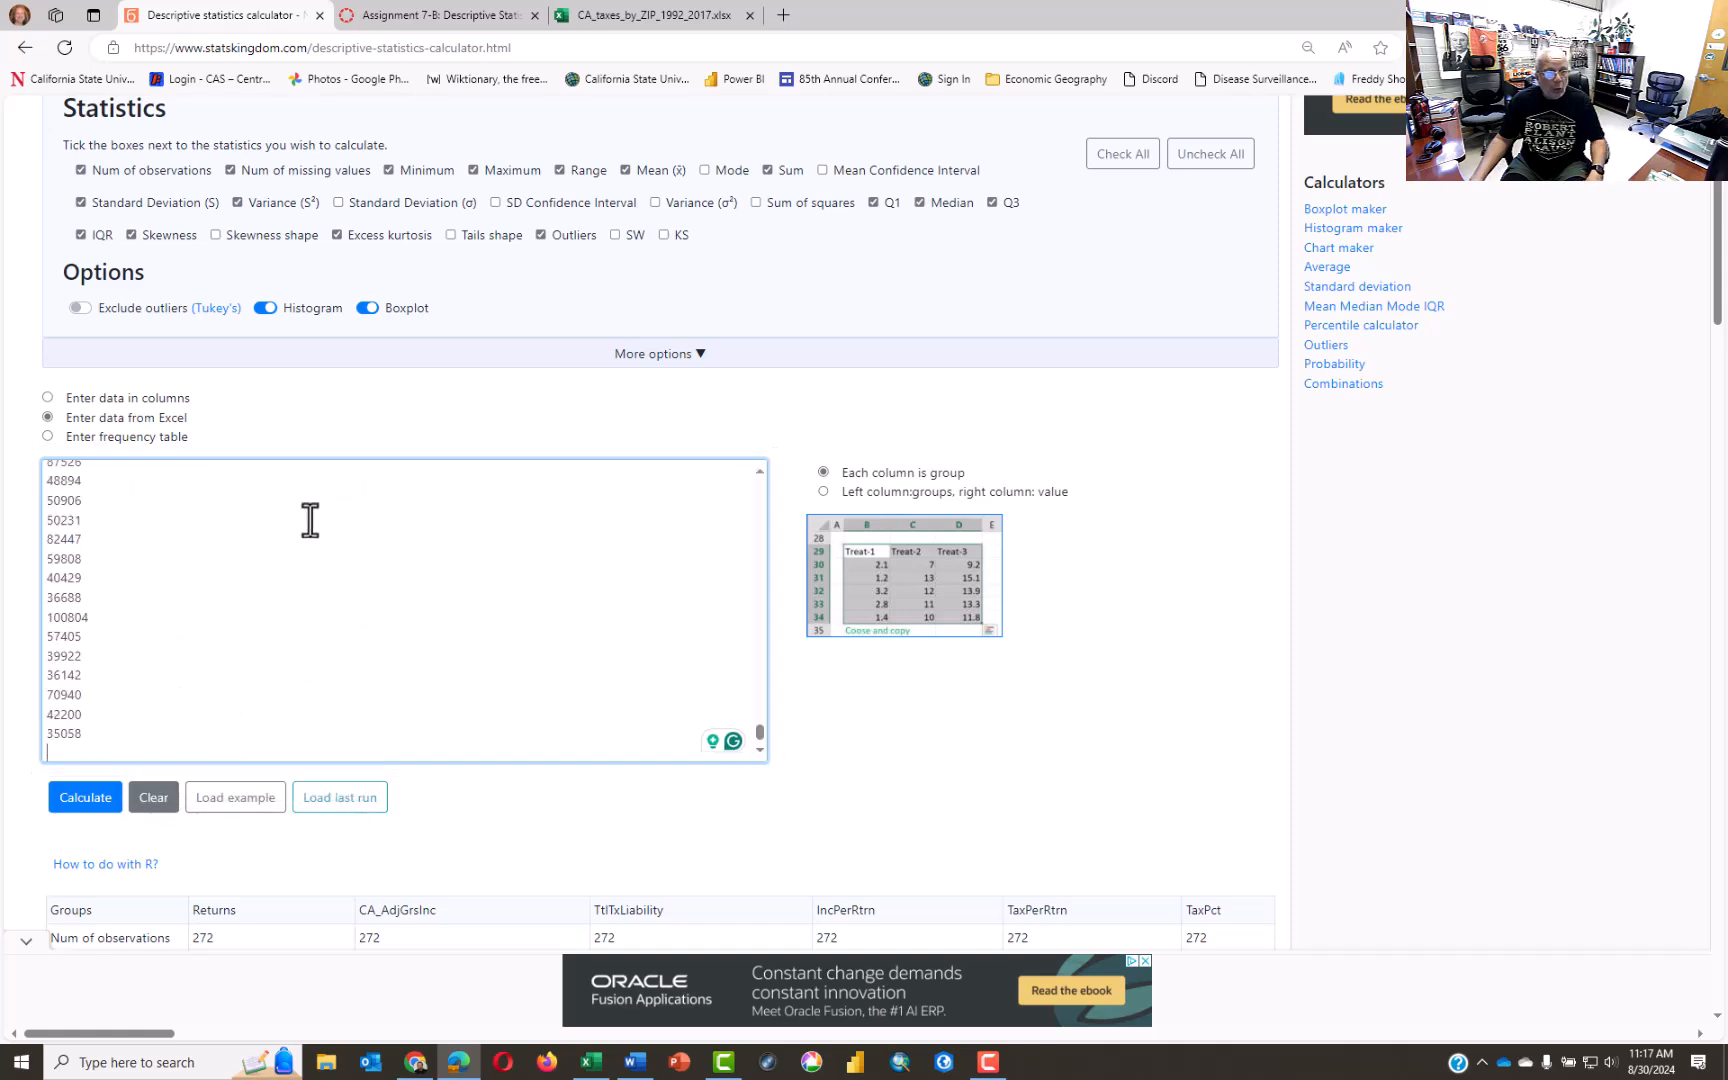
pyautogui.click(84, 800)
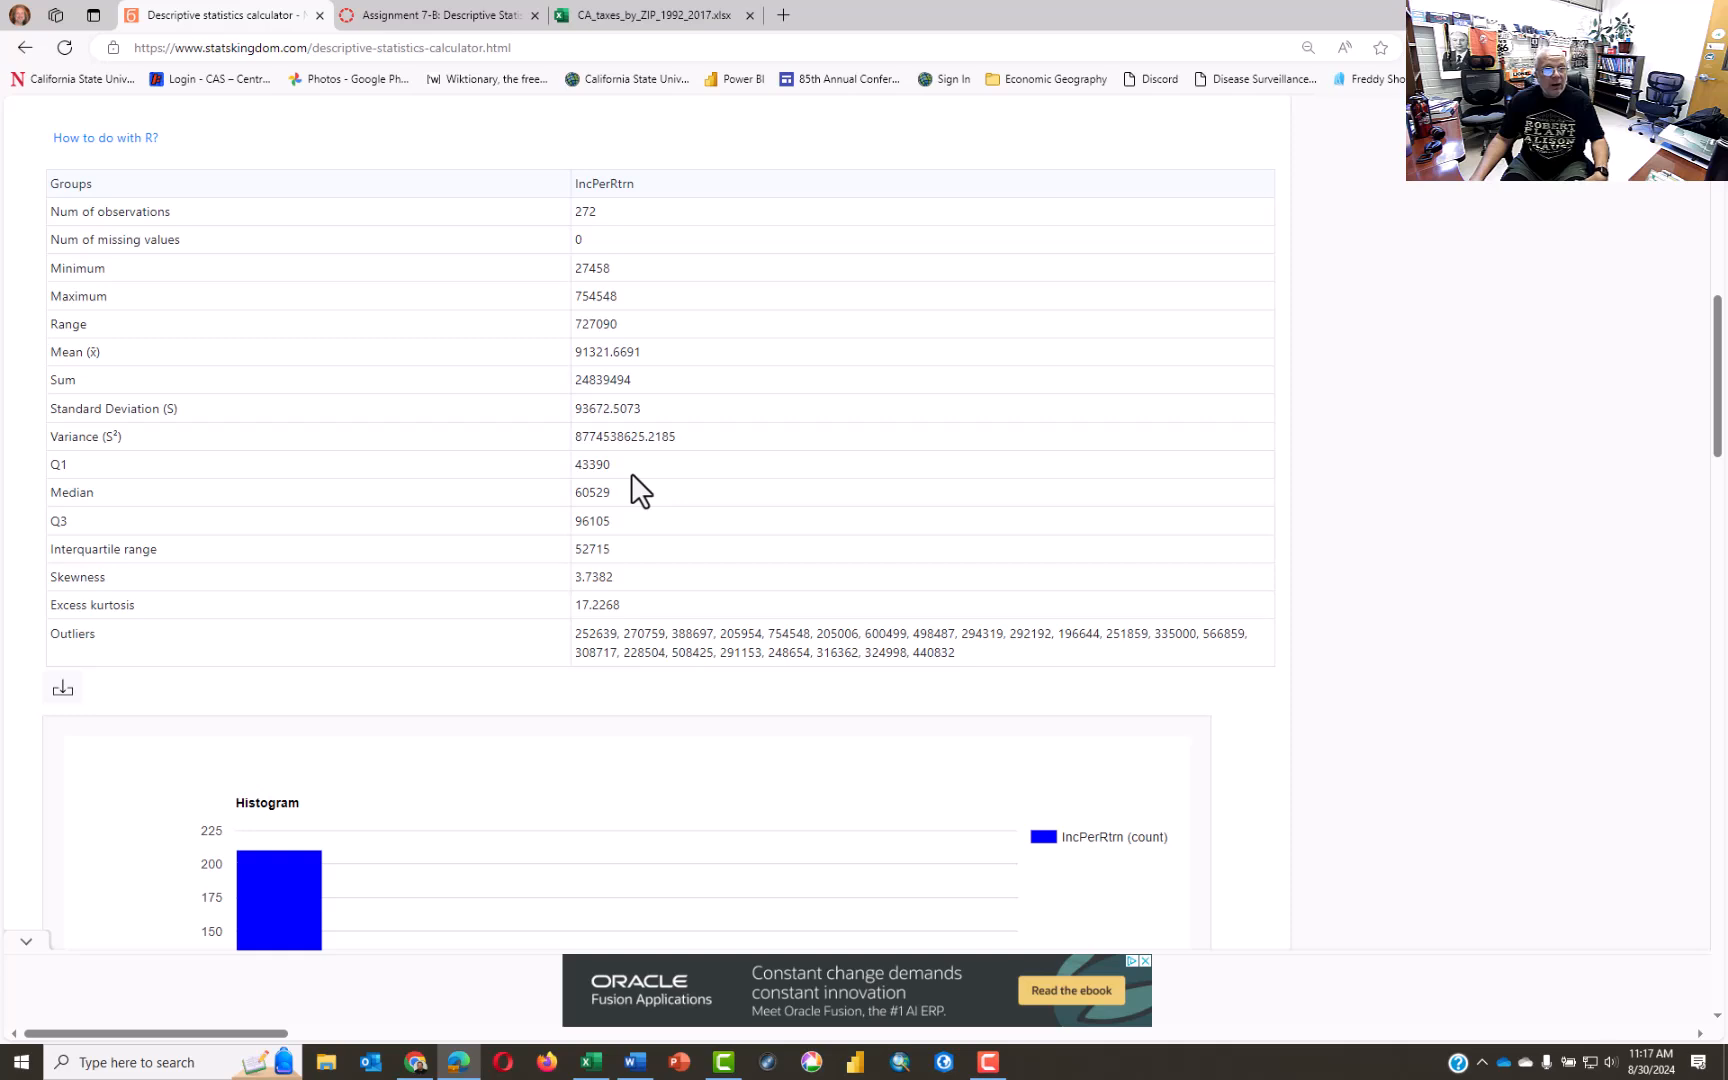
# Step: Examine the skewness, histogram bars and box plot in the IncPerRtrn results
pyautogui.scroll(-3, 636, 656)
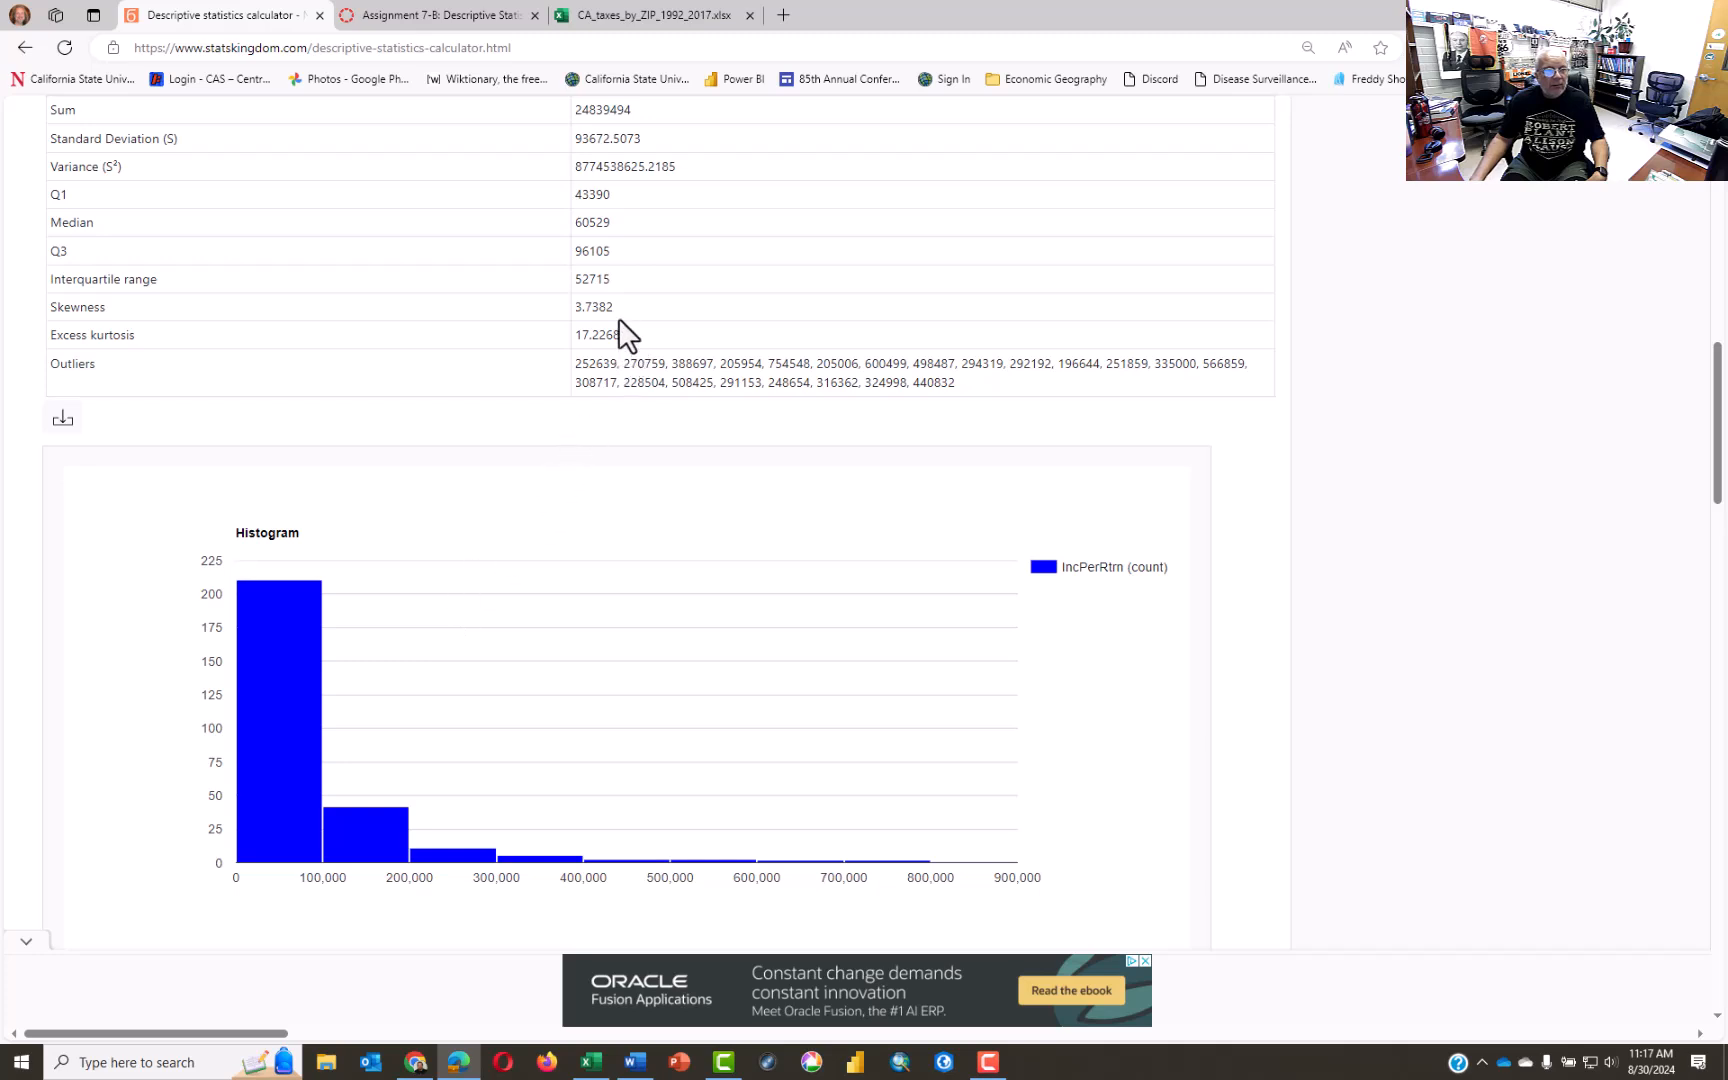
pyautogui.doubleClick(588, 307)
pyautogui.moveTo(302, 620)
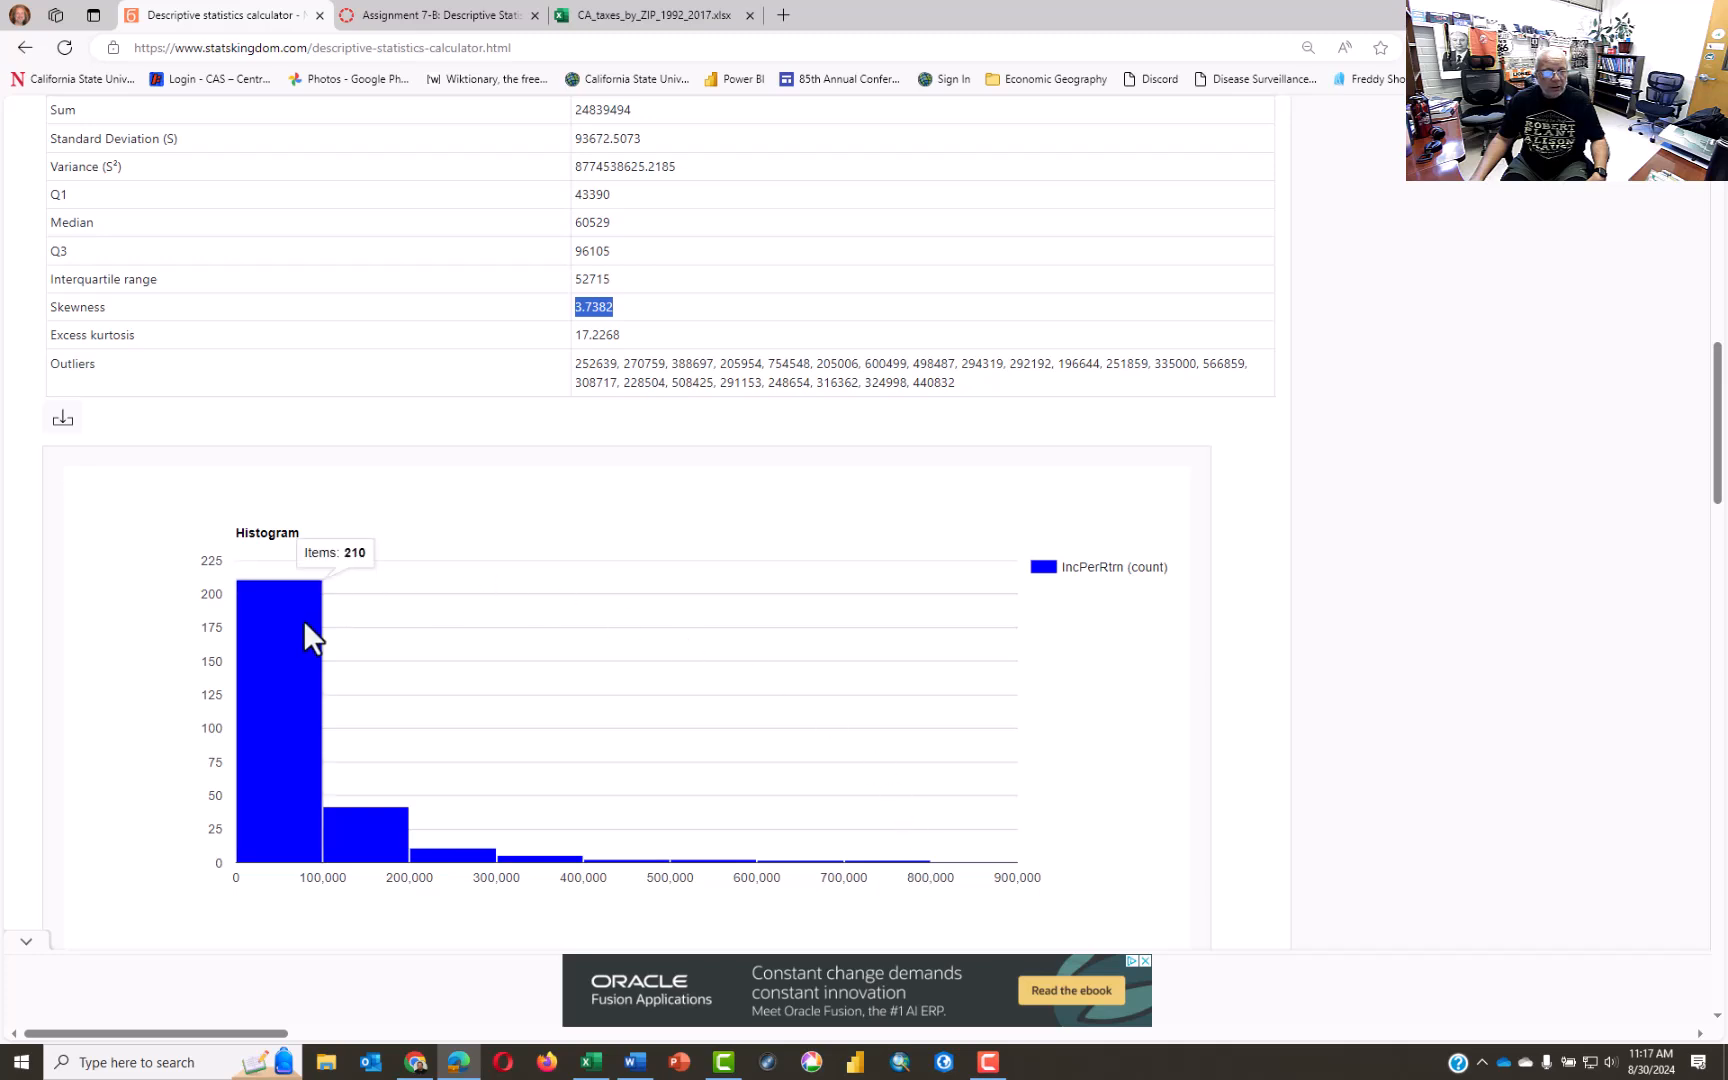
pyautogui.moveTo(391, 850)
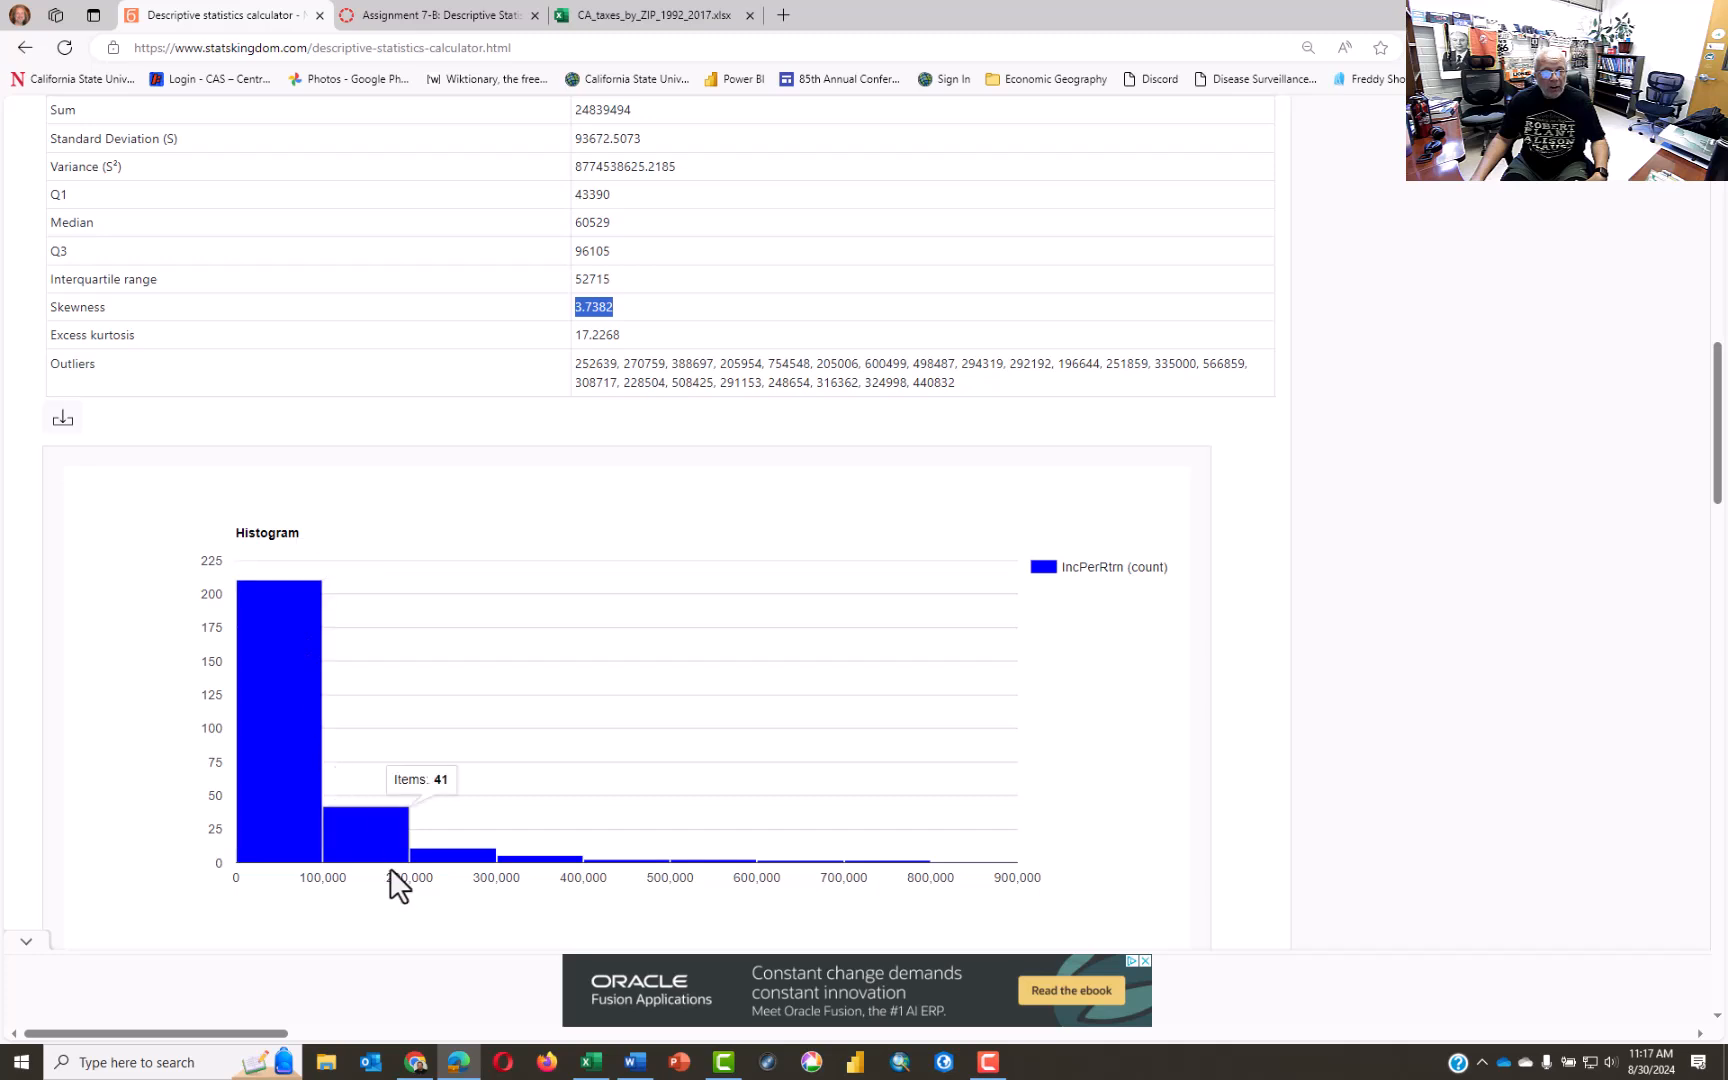
pyautogui.scroll(-3, 610, 775)
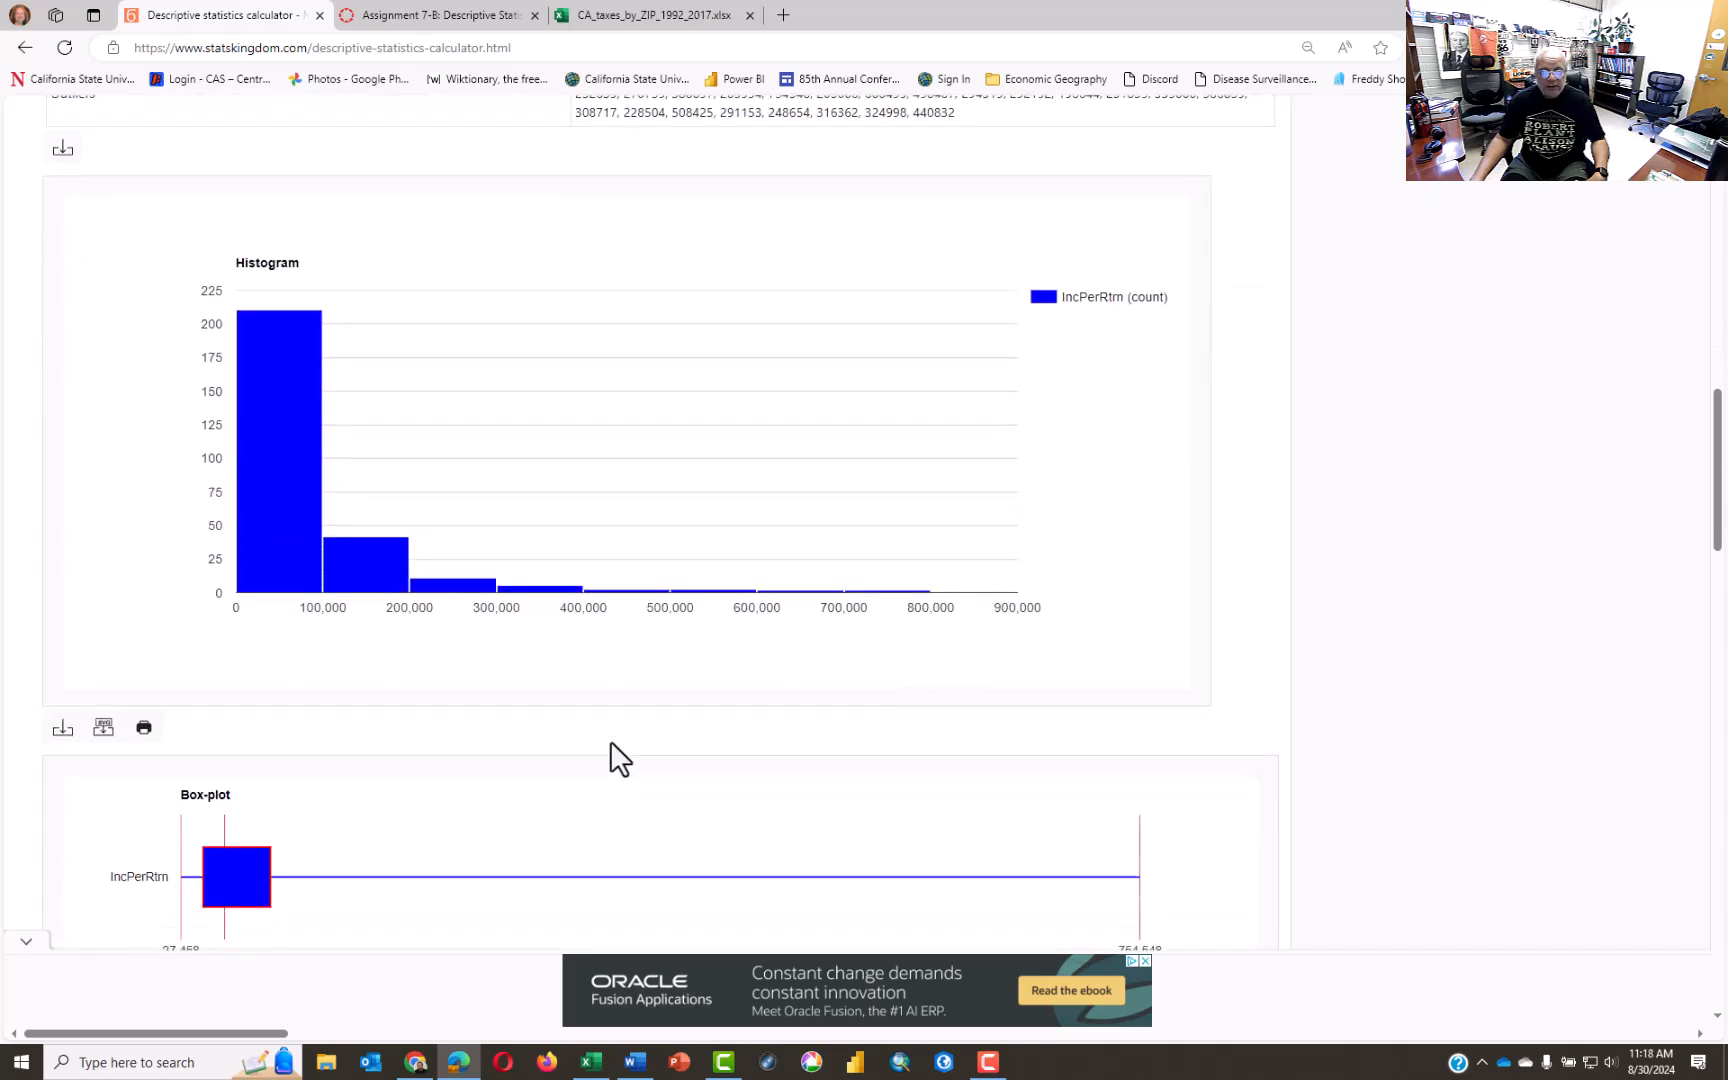
pyautogui.scroll(1, 640, 720)
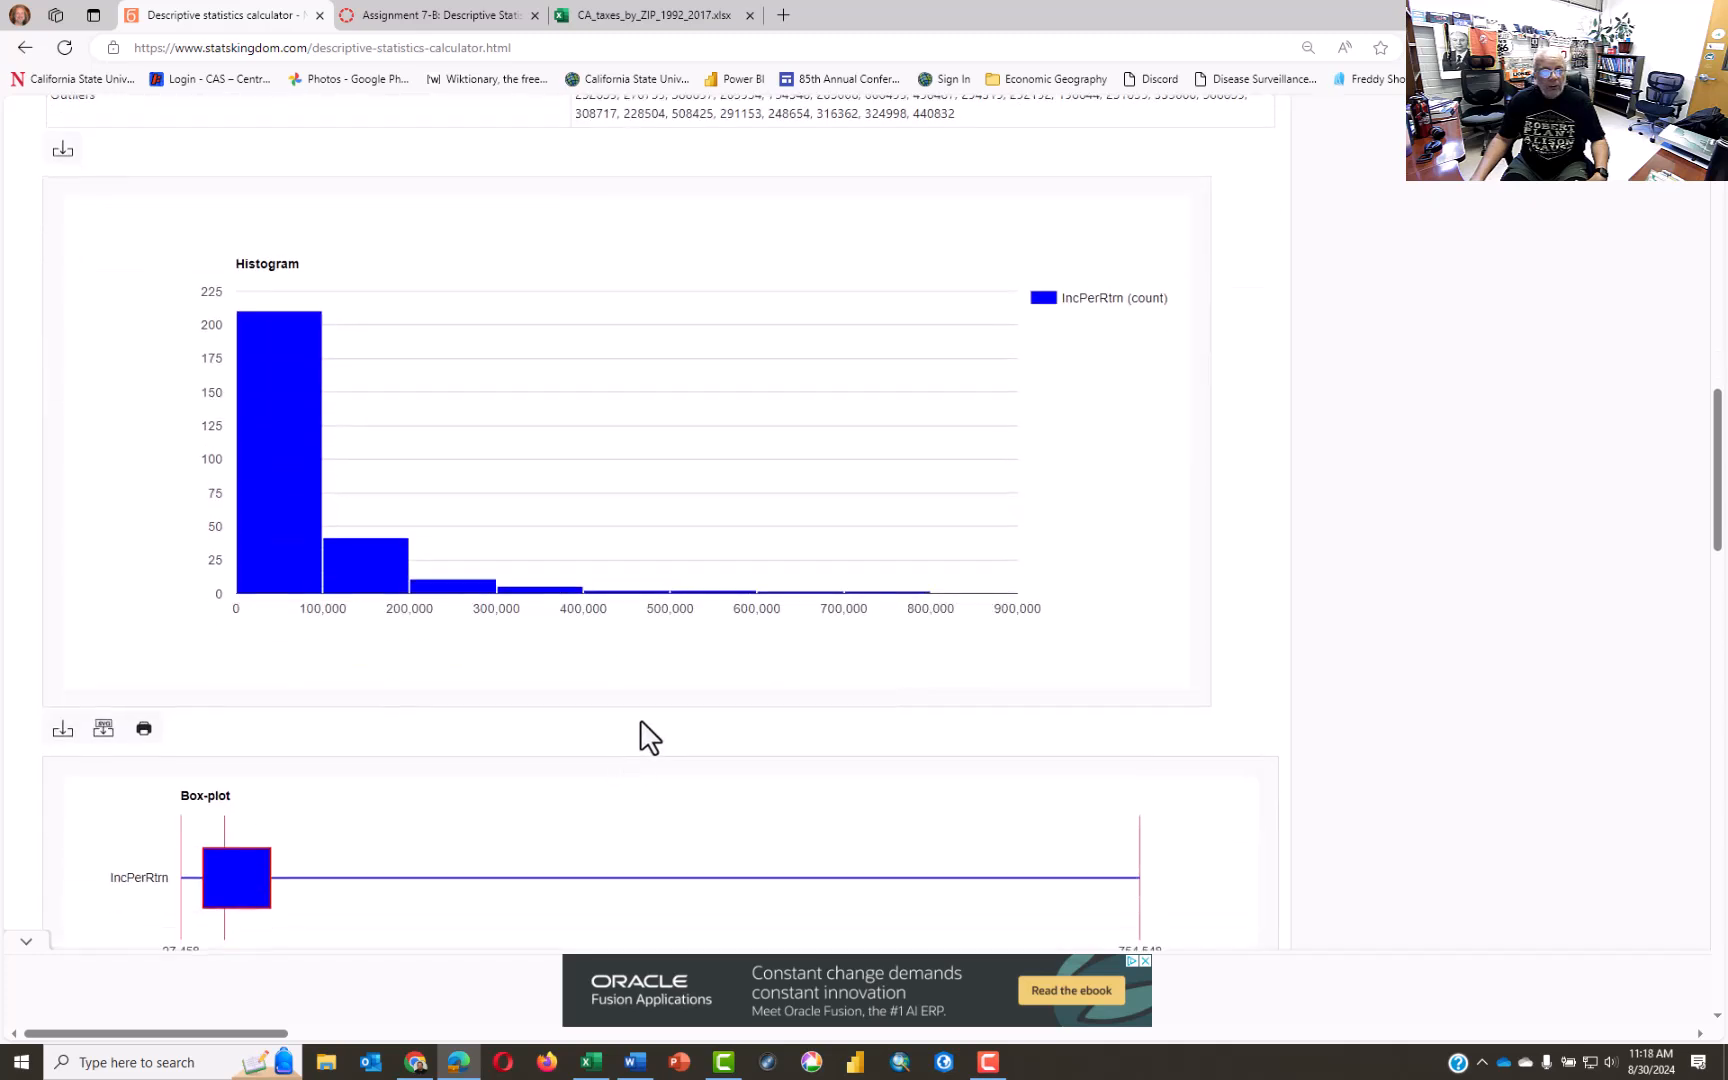
pyautogui.scroll(-1, 649, 738)
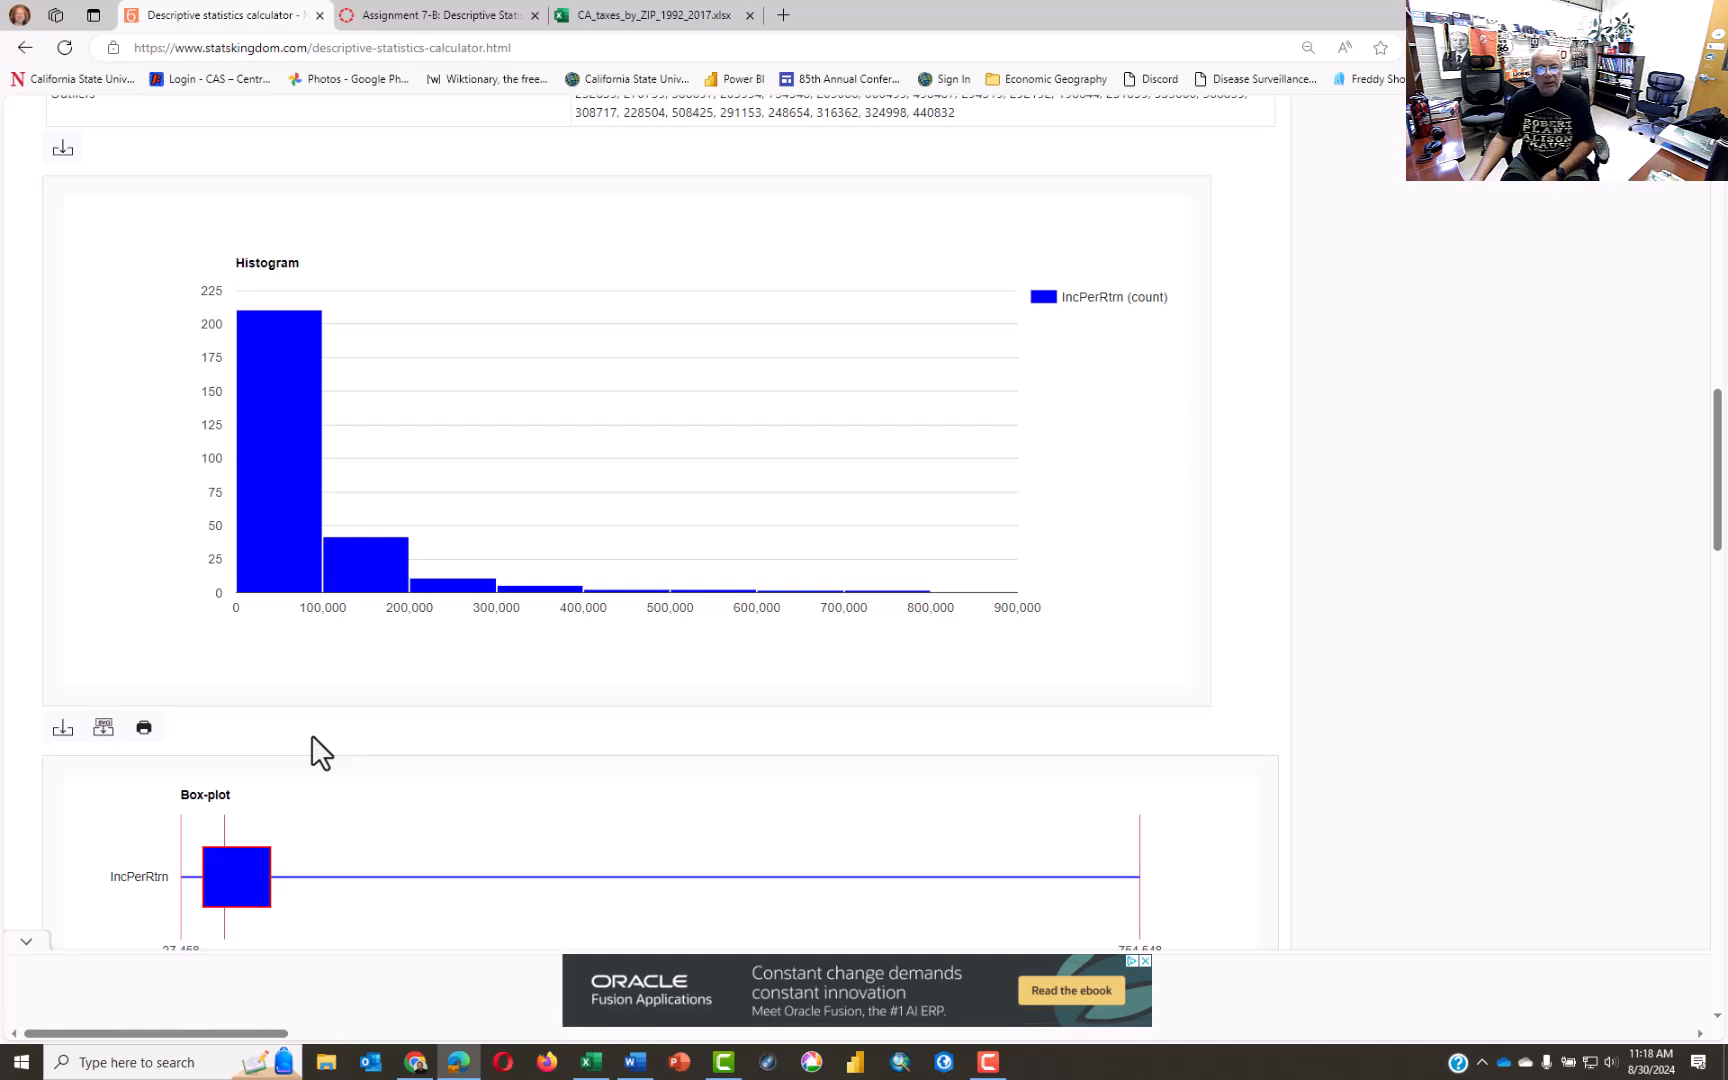
pyautogui.scroll(-3, 320, 752)
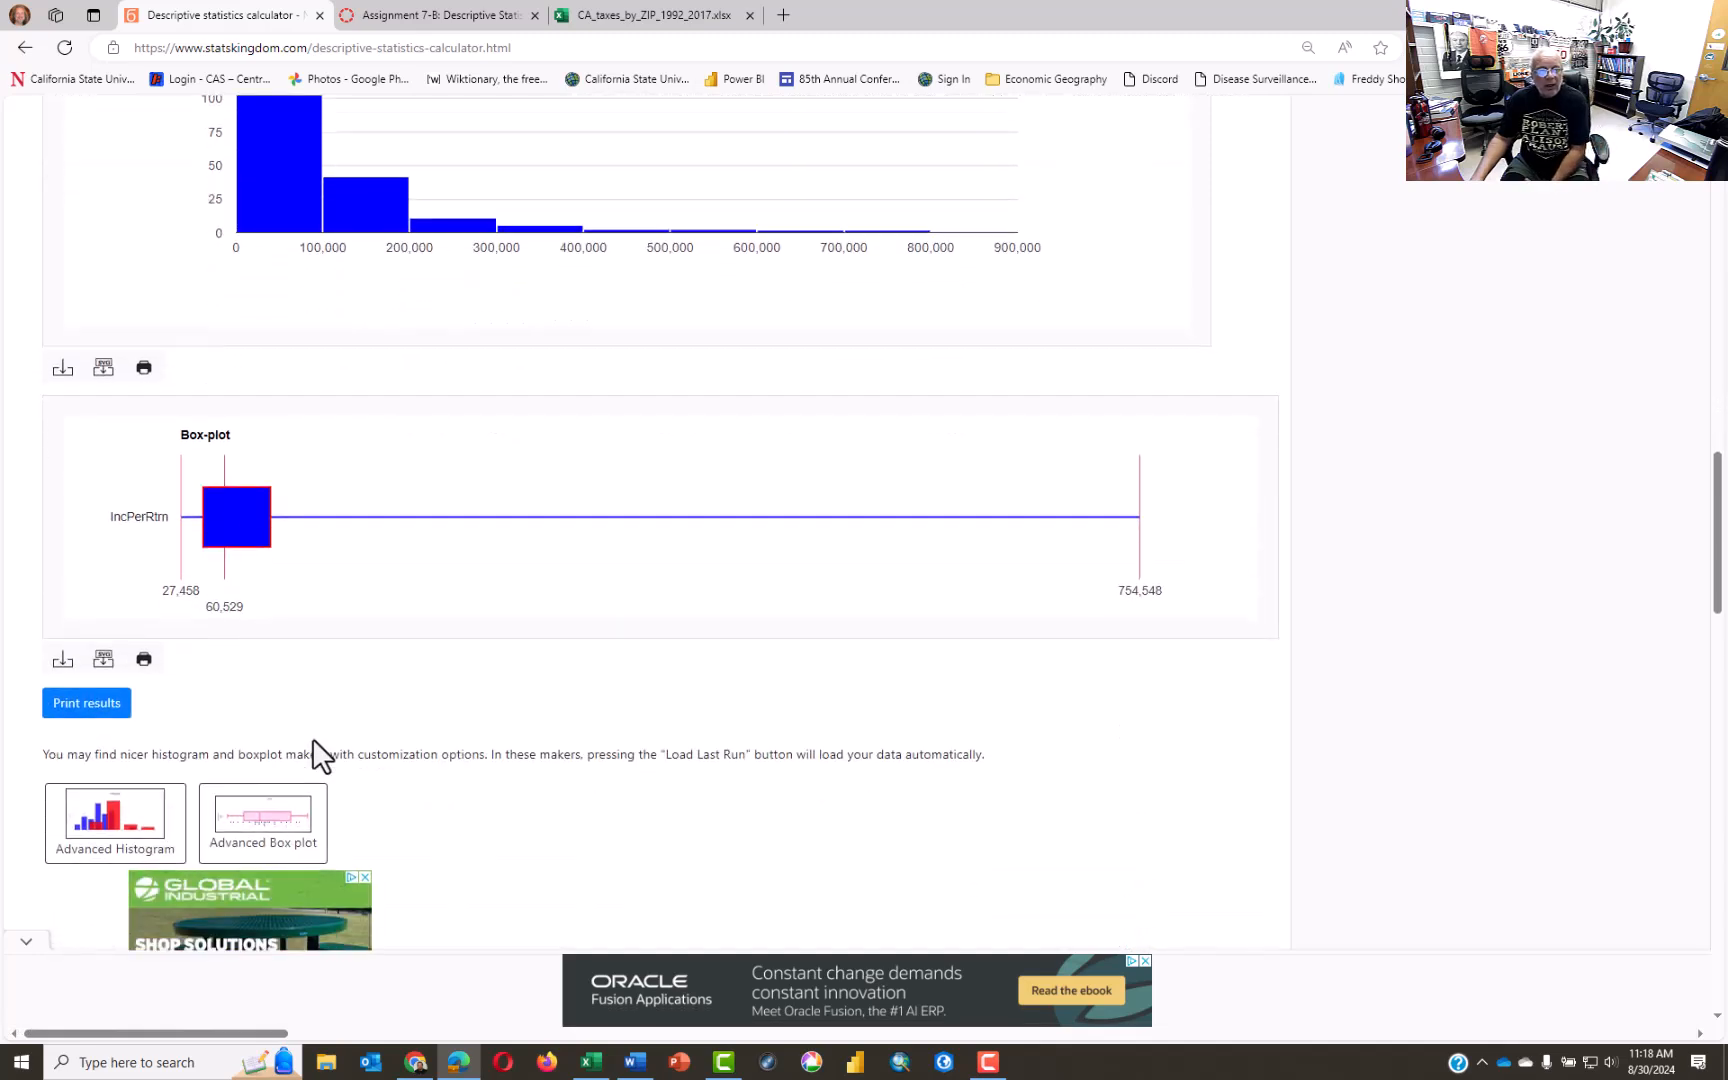